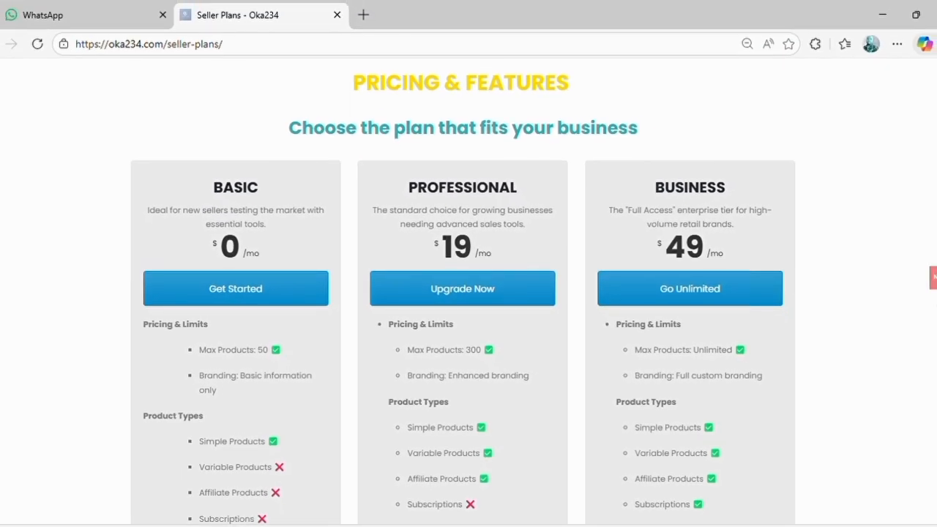
Compare the limits, product types, logistics, payouts and support of the Basic, Professional and Business seller plans.
scroll(462, 293, down, 1)
scroll(462, 292, down, 4)
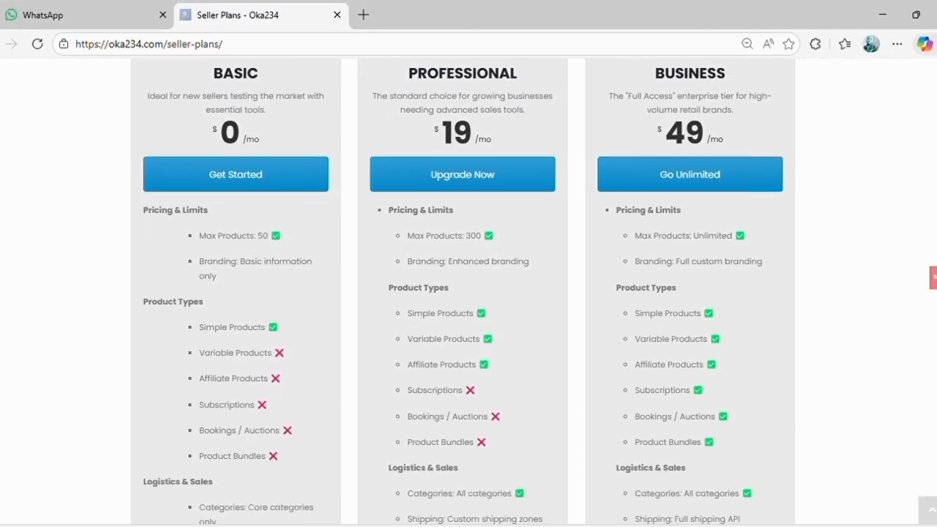
scroll(463, 293, down, 1)
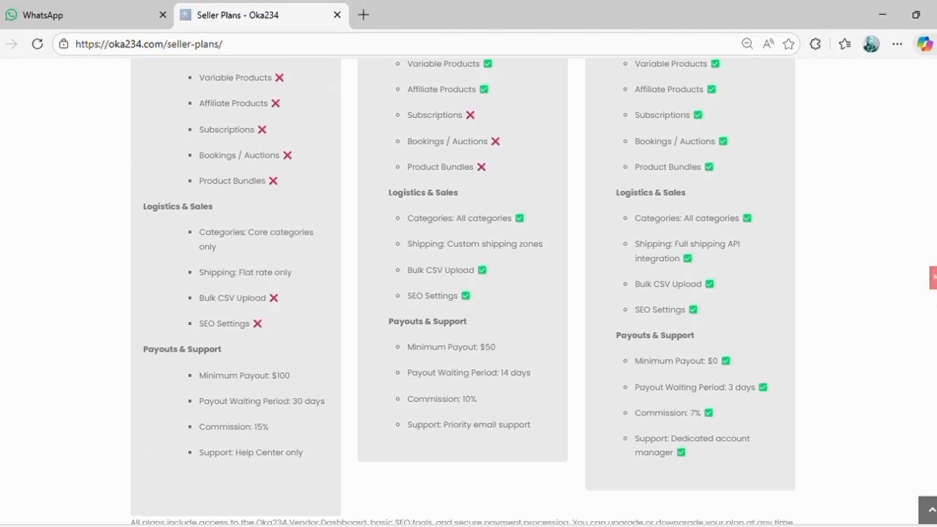
scroll(463, 293, up, 1)
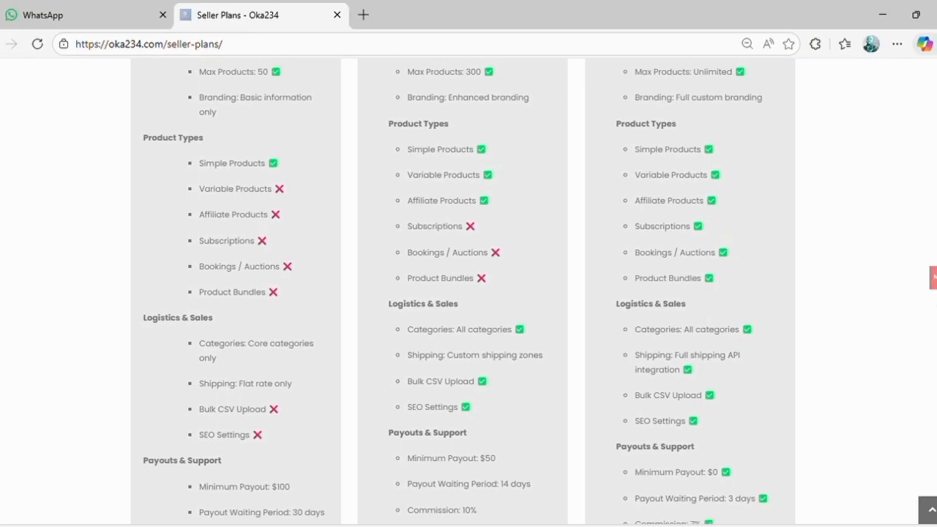
scroll(462, 293, up, 2)
scroll(462, 293, up, 1)
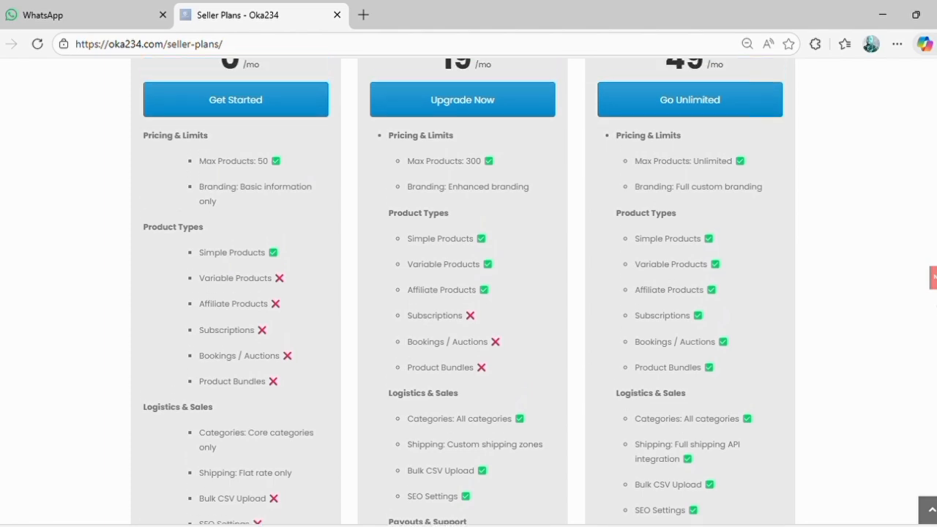
scroll(477, 261, up, 1)
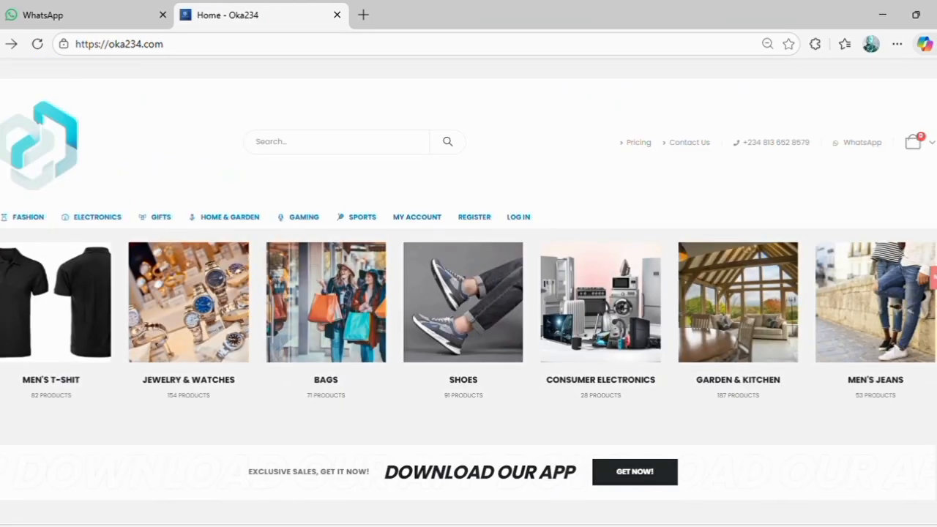
Log in to the seller account with the prefilled credentials and open the vendor dashboard.
click(518, 217)
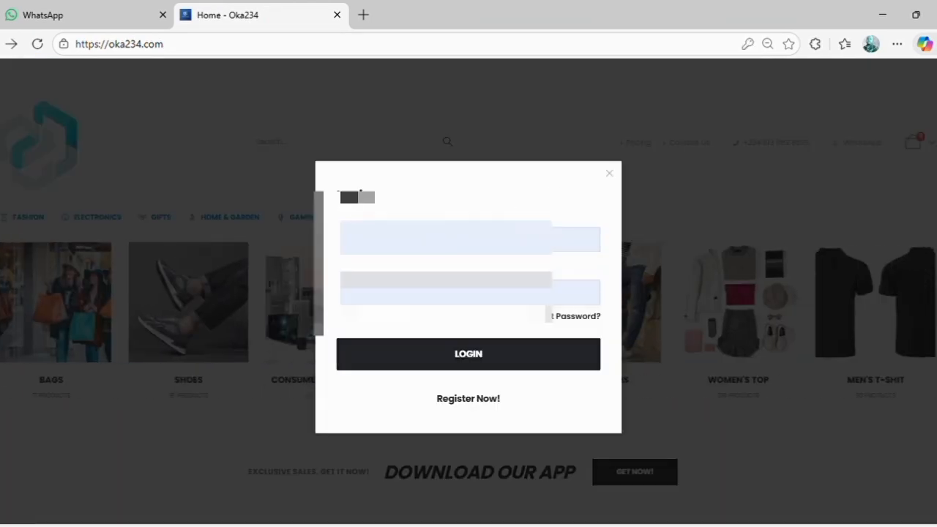
click(456, 347)
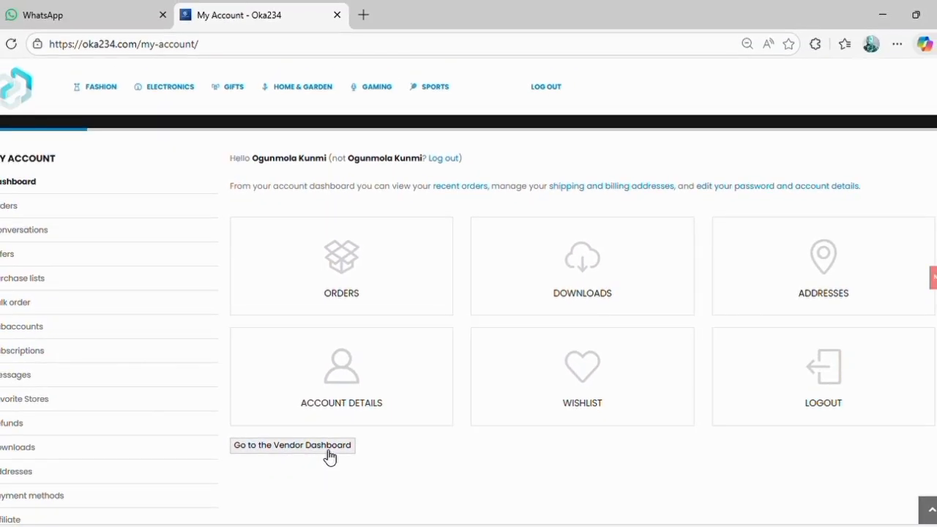
click(329, 457)
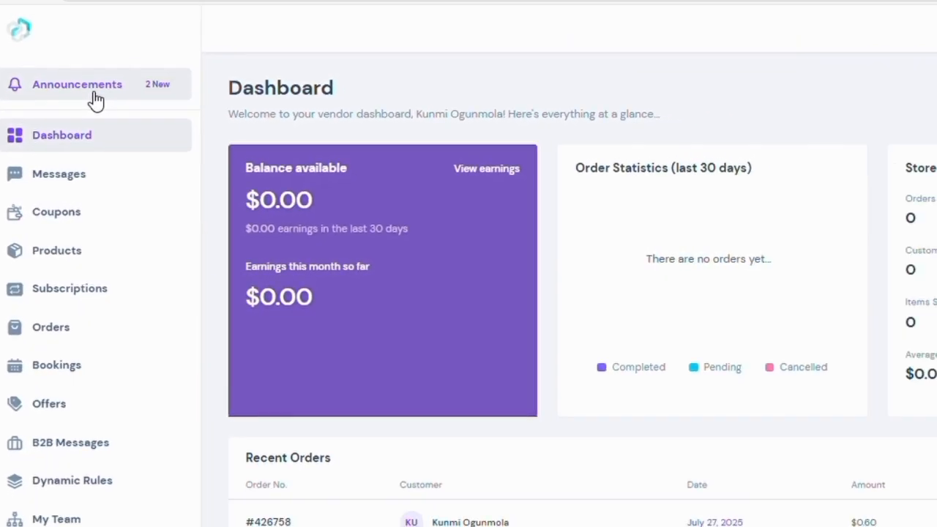
Review the vendor announcements and open the messages inbox.
click(59, 133)
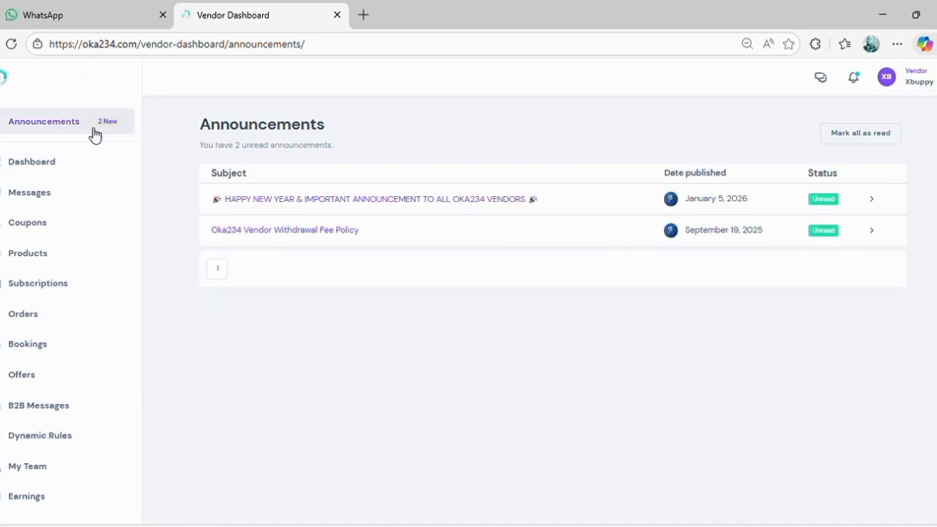
scroll(73, 293, down, 5)
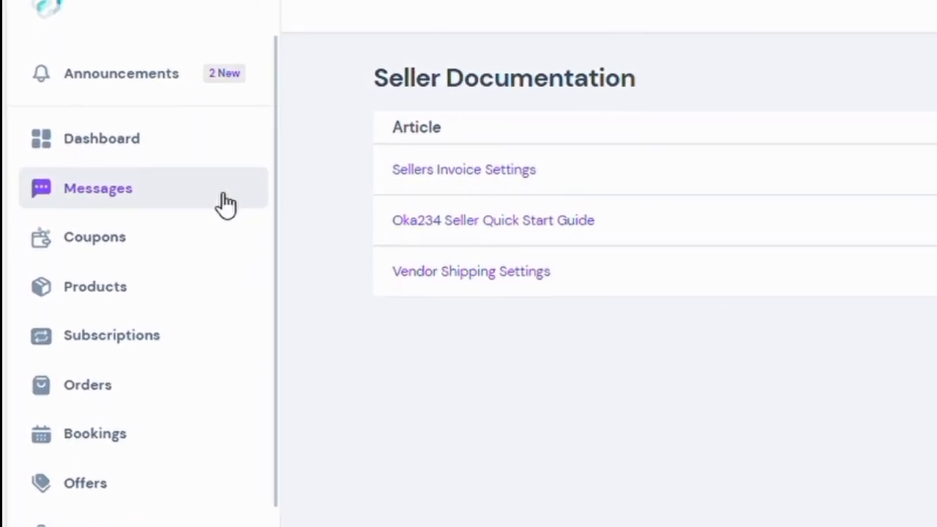
click(223, 196)
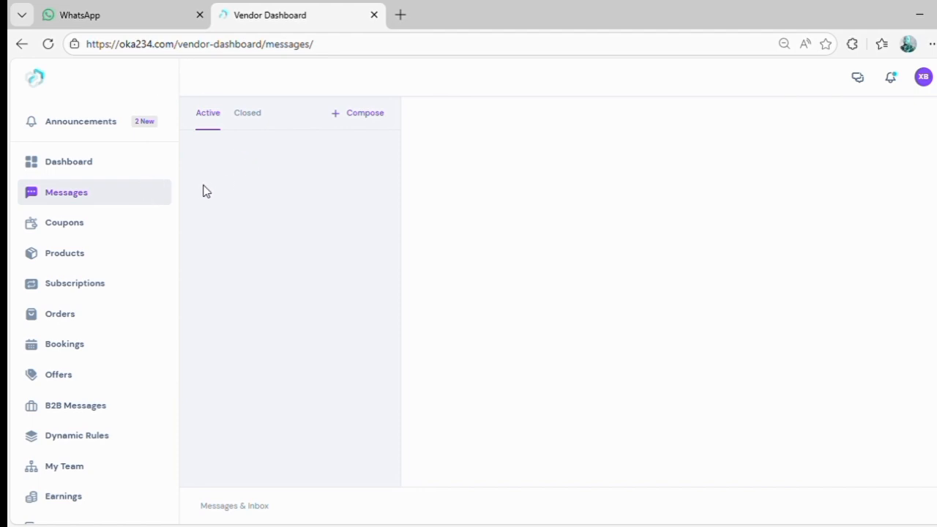
Start a new coupon with a percentage discount and set its coupon amount to 10.
click(90, 227)
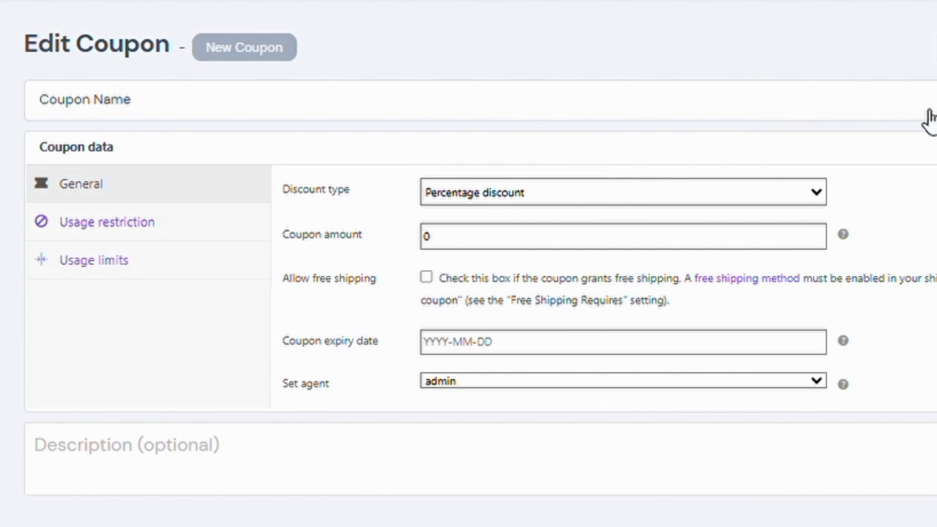
click(499, 239)
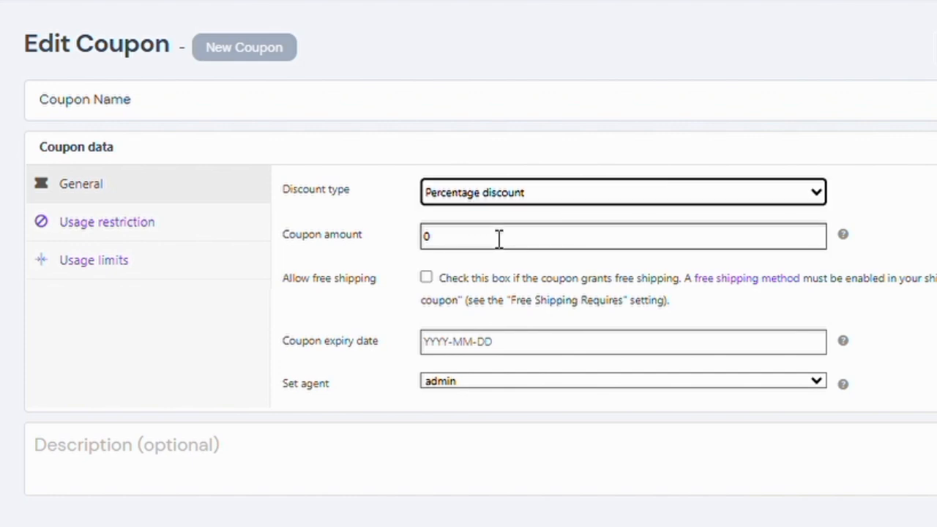
click(487, 245)
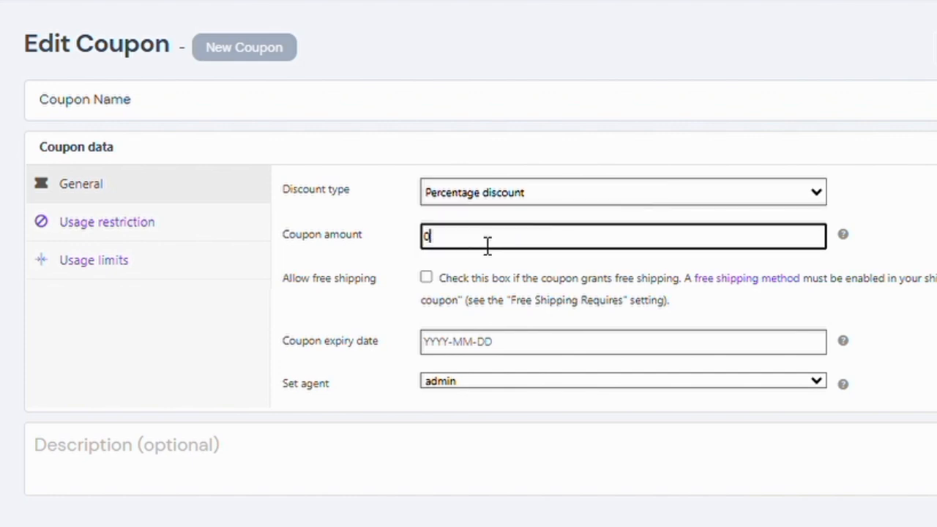
key(Left)
text(1)
click(329, 326)
double_click(329, 326)
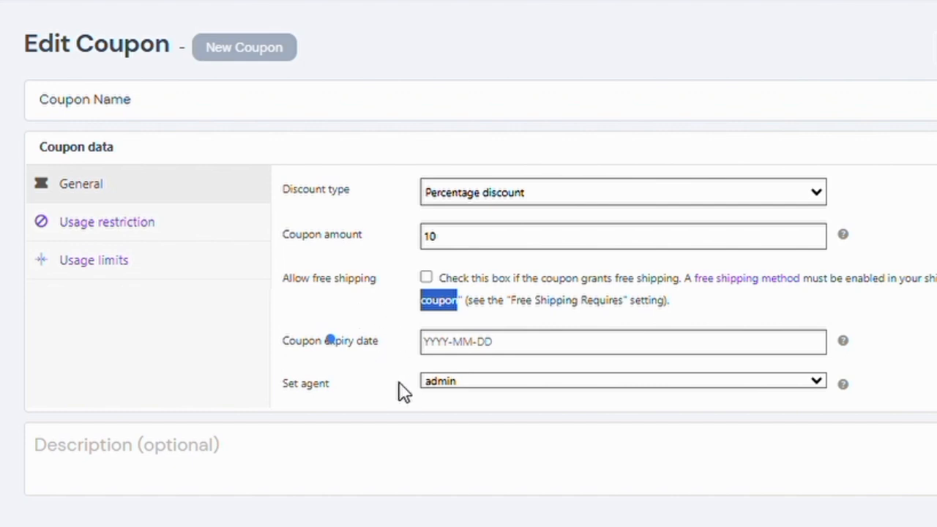
click(432, 487)
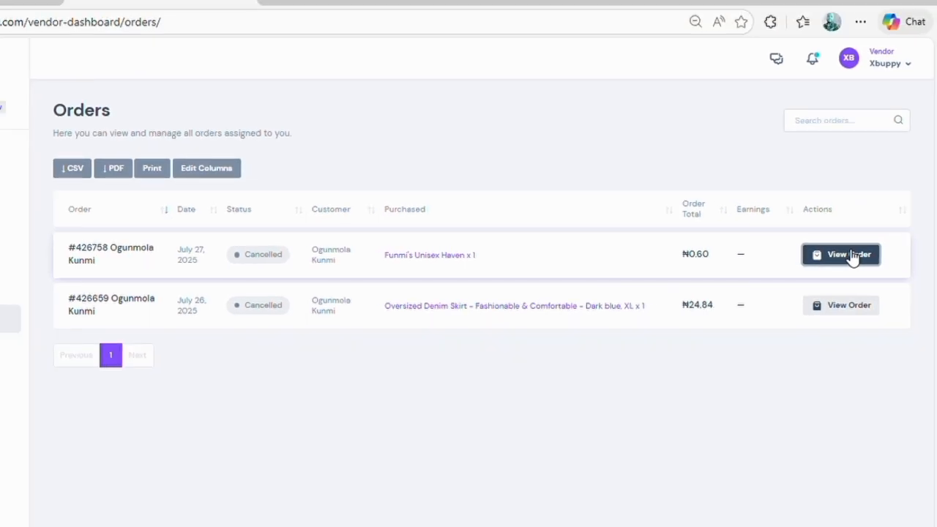
Open the July 27, 2025 order and look through its details.
click(850, 255)
scroll(934, 396, down, 5)
drag(933, 396, 898, 210)
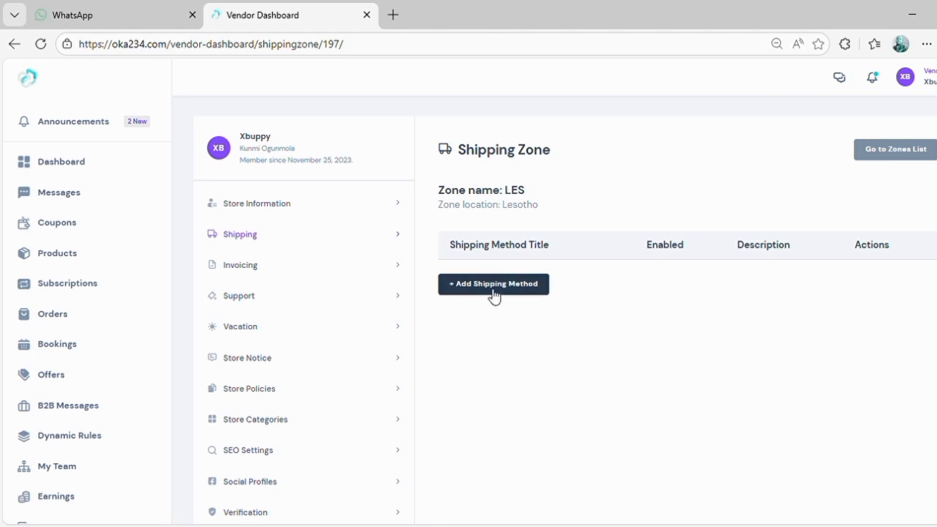
Add a Flat rate shipping method to the LES (Lesotho) shipping zone.
click(490, 292)
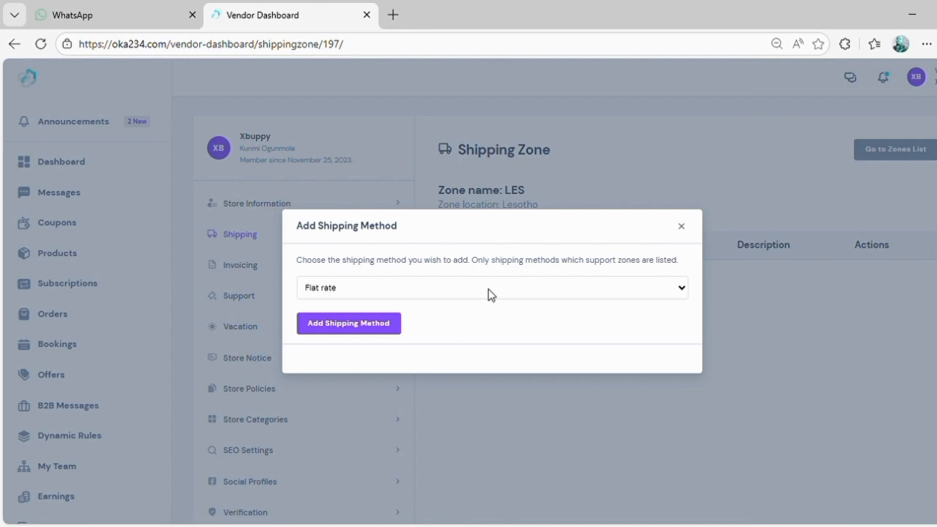
click(350, 327)
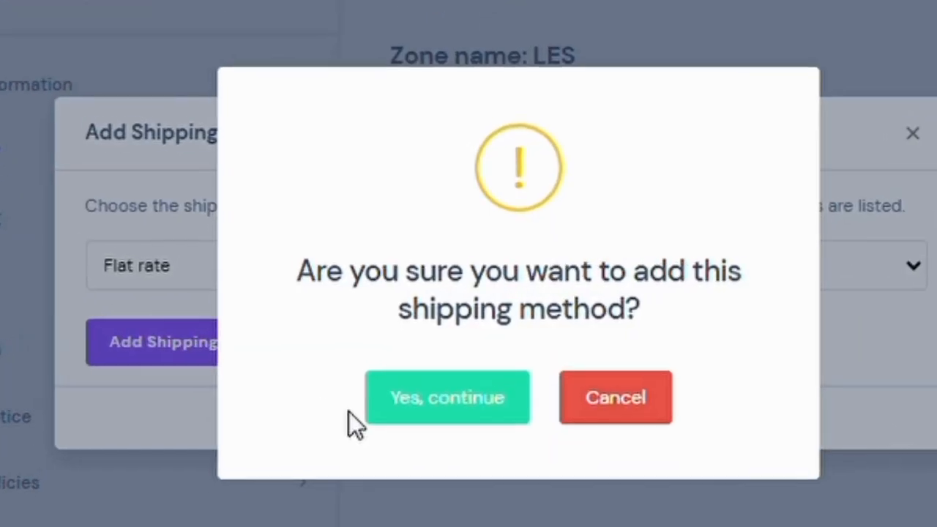
click(413, 399)
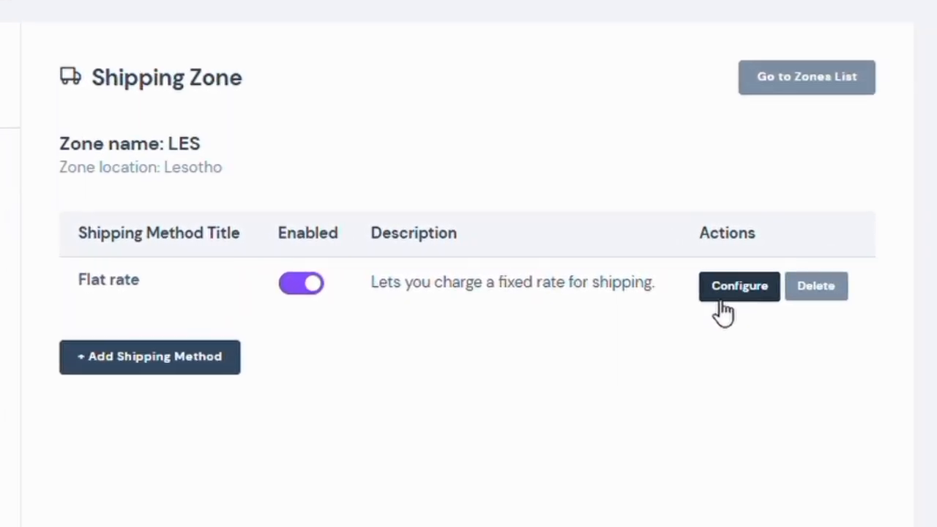
Open the flat rate method's configuration and rename it as Standard Shipping.
click(666, 296)
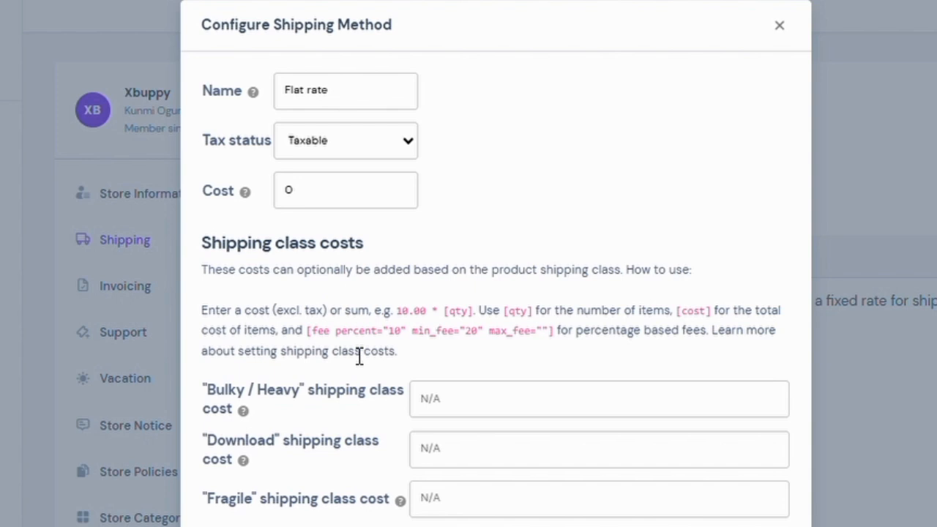
triple_click(360, 99)
key(BackSpace)
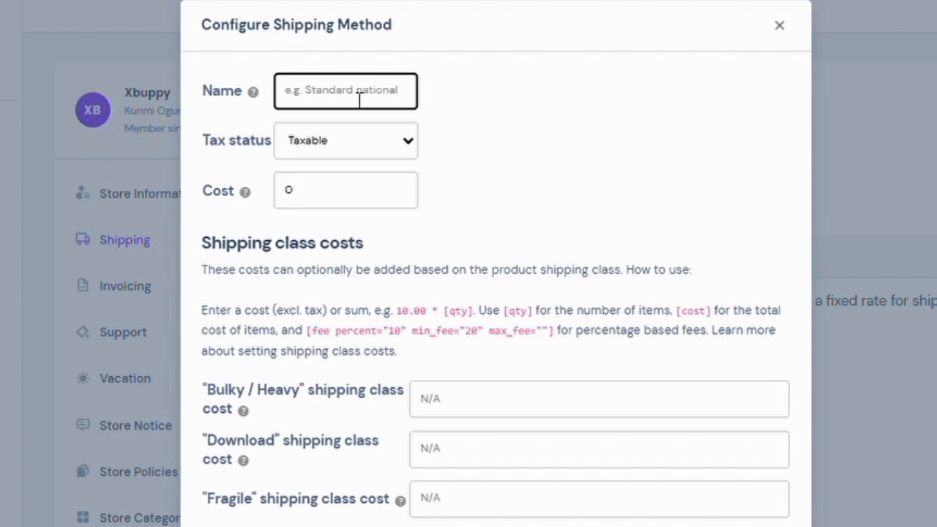
text(Sttanda)
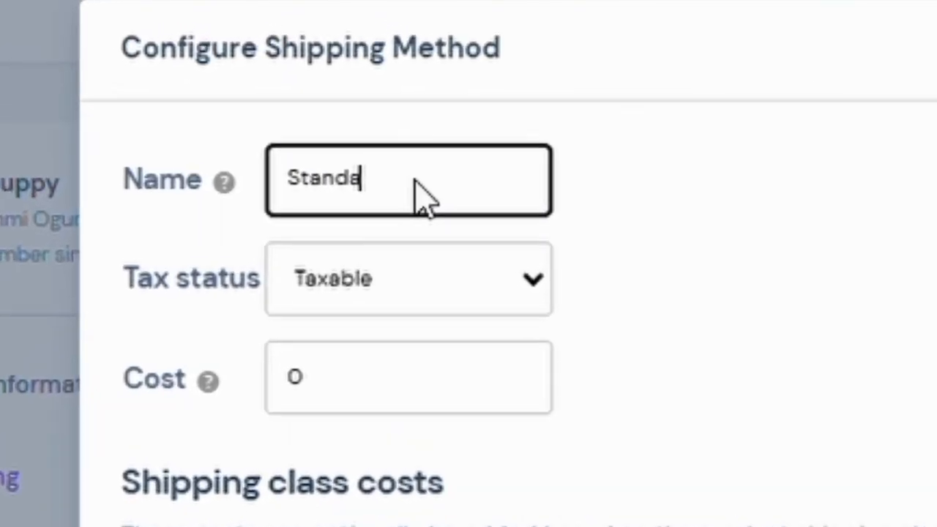
text(rd )
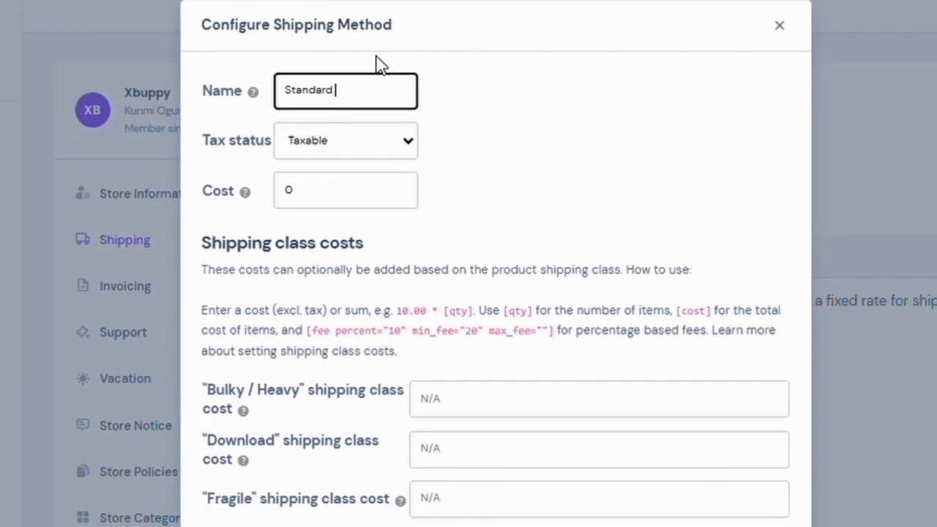
text(shipping)
click(472, 189)
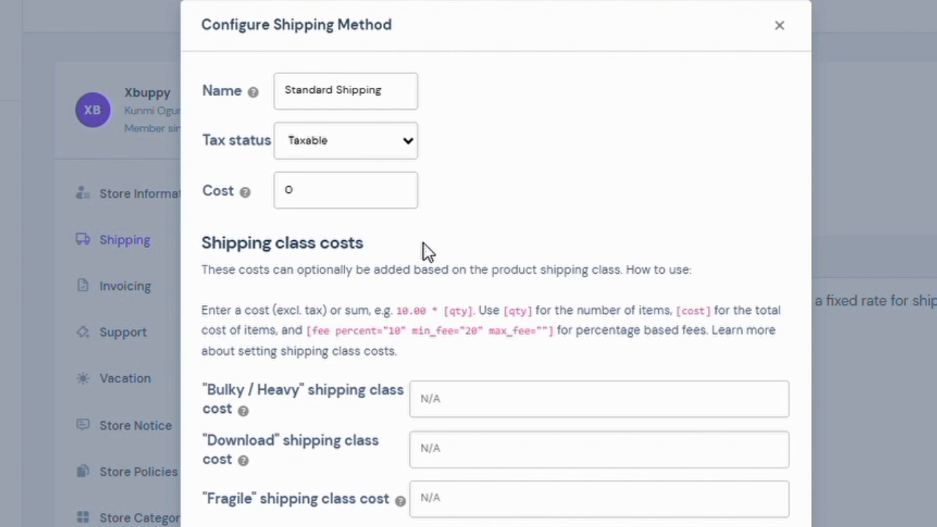
Set class costs of 15 bulky, 25 fragile, 20 hazardous, 4.1 lightweight, 7.5 standard and 9.3 for no class, and save the shipping method.
scroll(424, 249, down, 4)
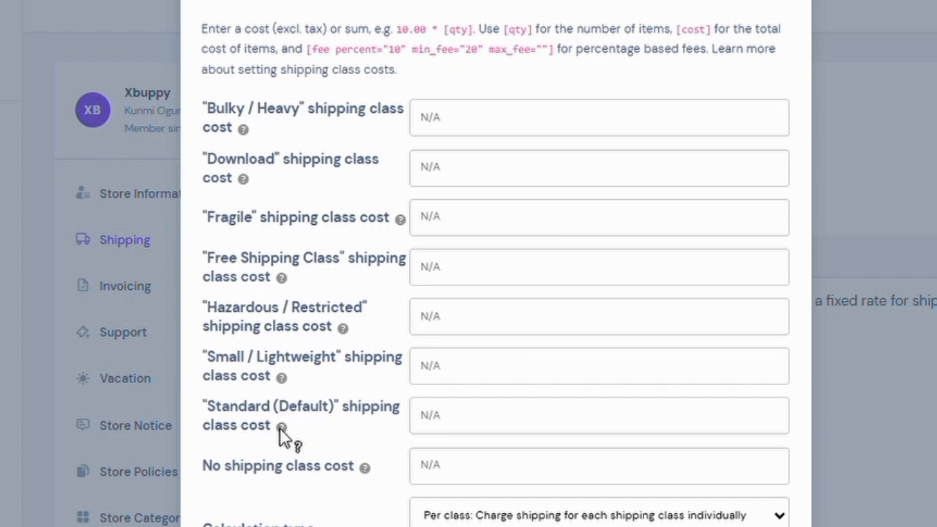
click(280, 429)
click(283, 430)
click(283, 431)
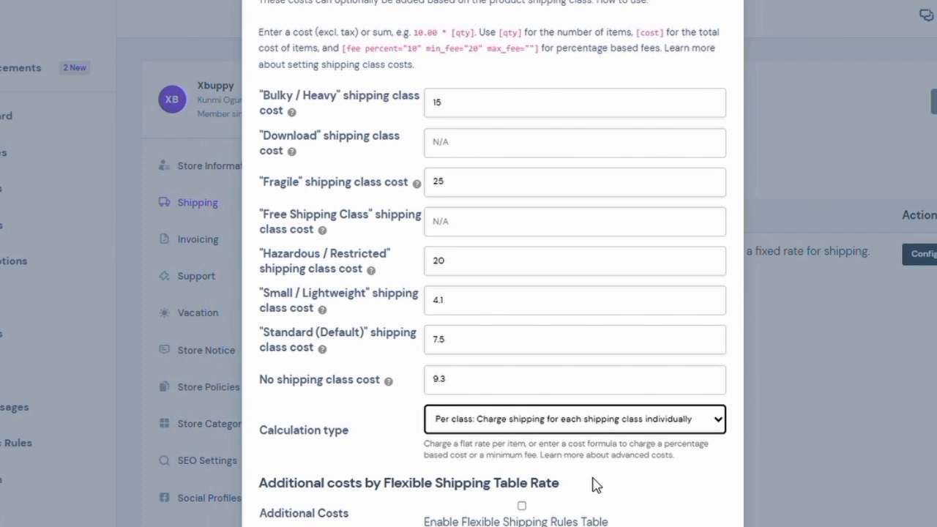
scroll(597, 485, down, 5)
click(370, 482)
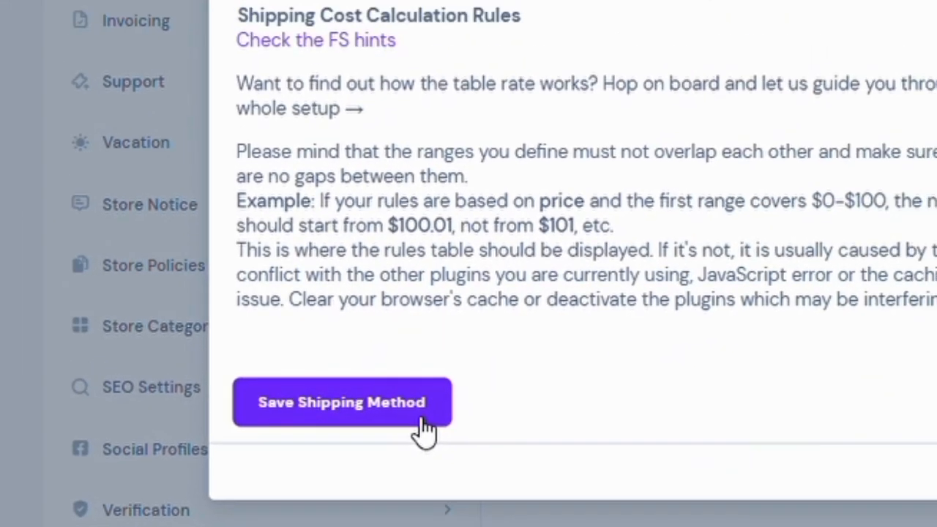
scroll(423, 432, up, 8)
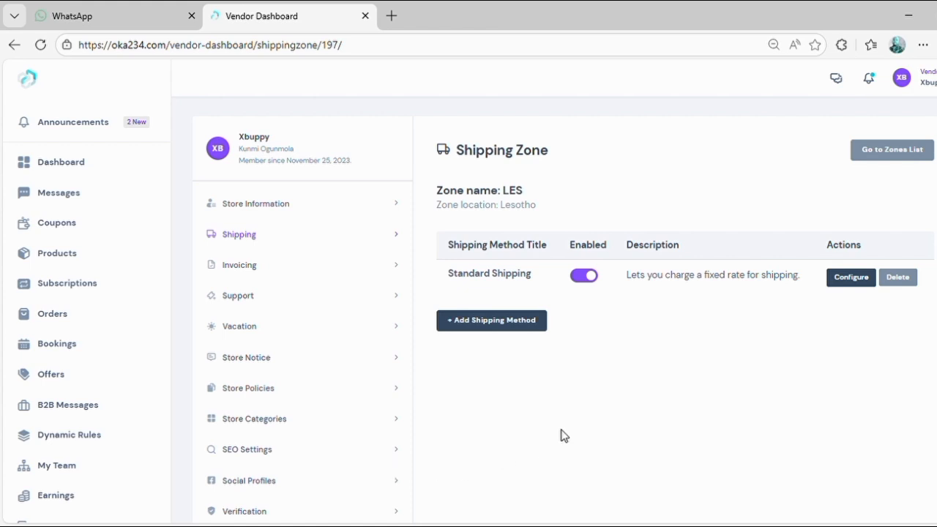
Reopen the Standard Shipping configuration and set the "Standard (Default)" class cost to 7.5 + (2.00 * [qty]).
click(849, 281)
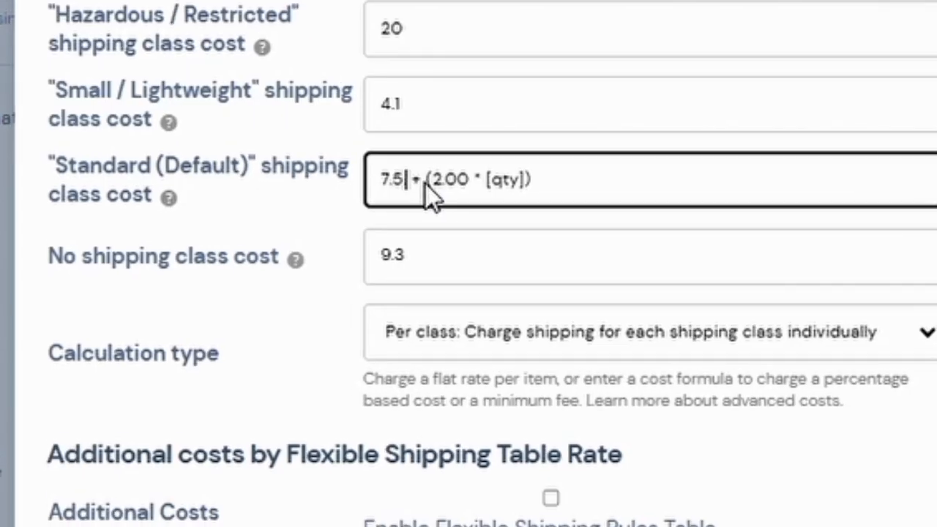
text(.00 + (2.00 * [qty)
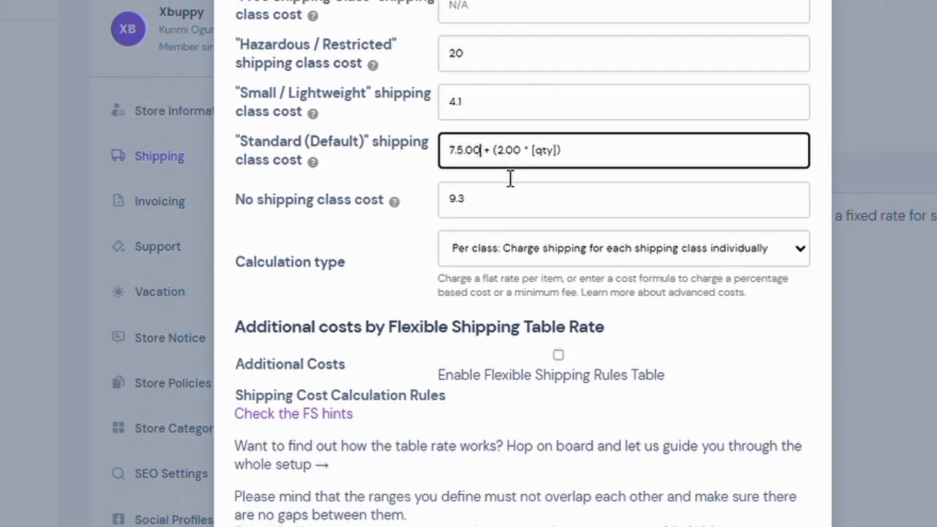
key(BackSpace)
key(BackSpace)
key(BackSpace)
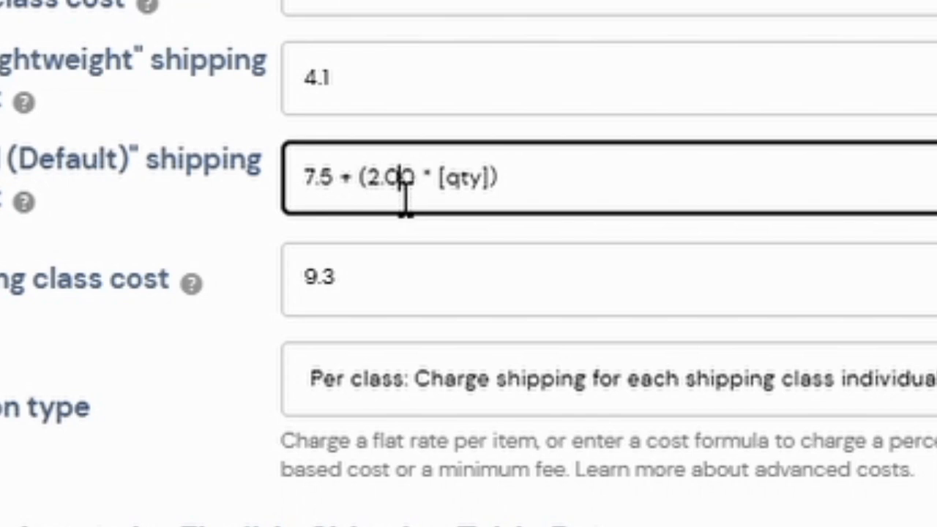
Change the per-item charge in the "Standard (Default)" cost formula to 3.00, giving 7.5 + (3.00 * [qty]).
key(Left)
key(Left)
key(BackSpace)
text(3)
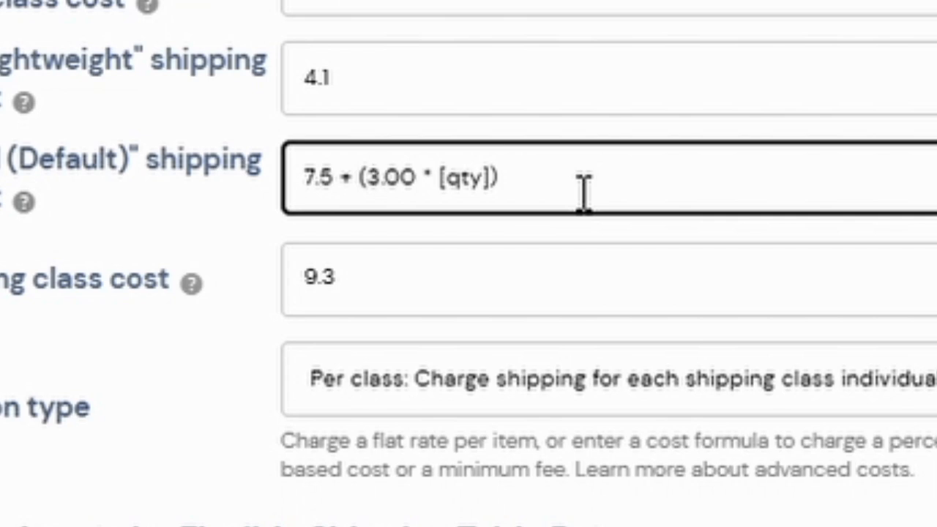
click(531, 196)
key(ctrl+a)
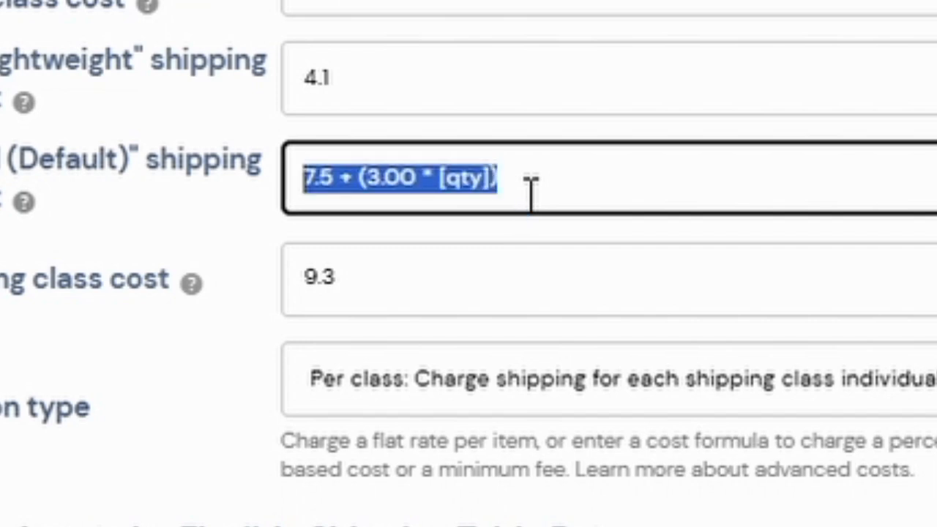
click(554, 194)
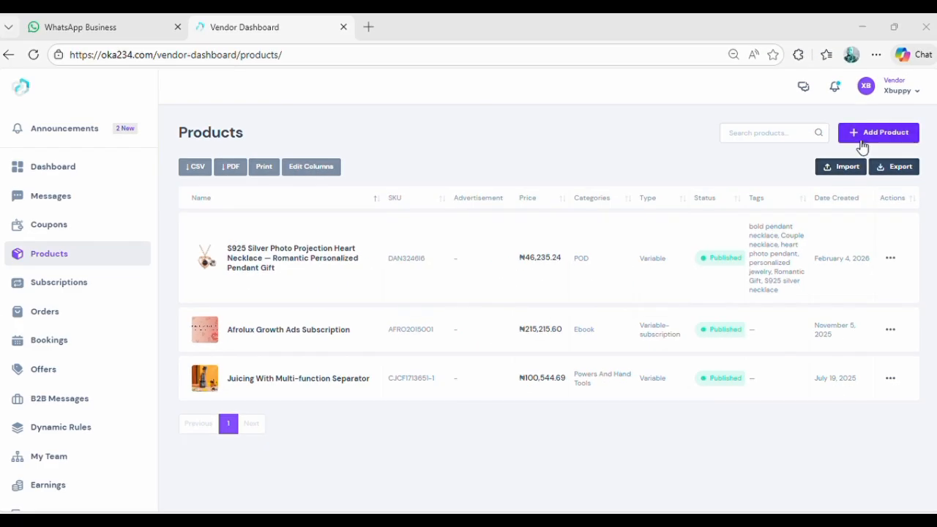
Add a variable product named "Unisex Stainless Steel Ring — Gold, Silver & Black Fashion Wedding Band Jewelry Gift".
click(863, 146)
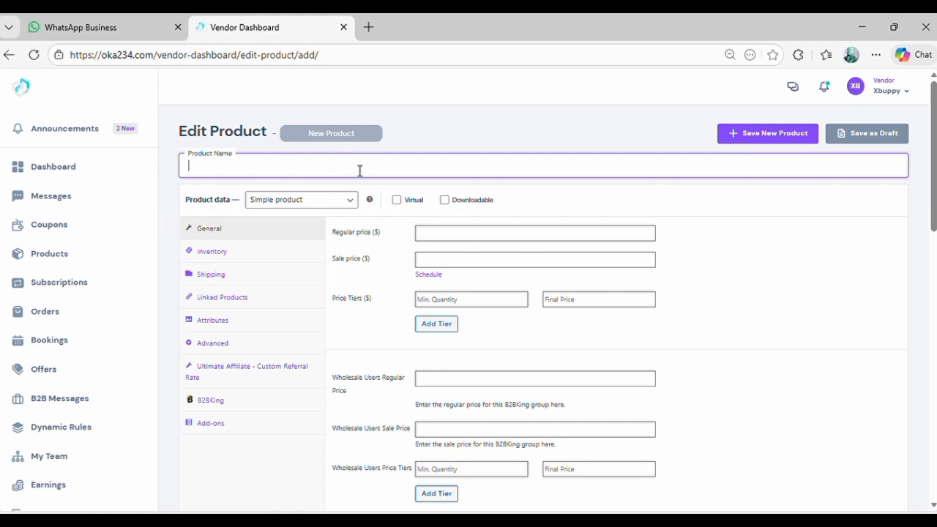
text(Unisex Stainless Steel Ring — Gold, Silver & Black Fashion Wedding Band Jewelry Gift)
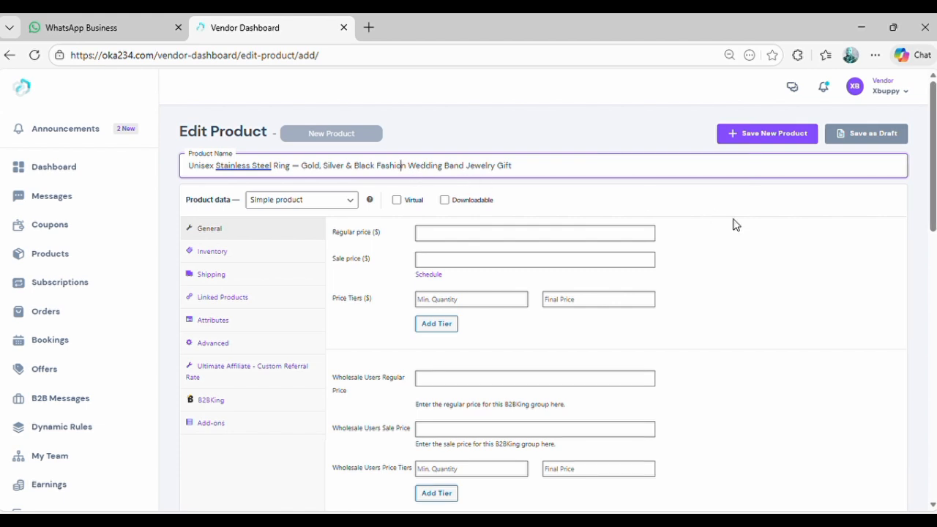
drag(932, 170, 932, 175)
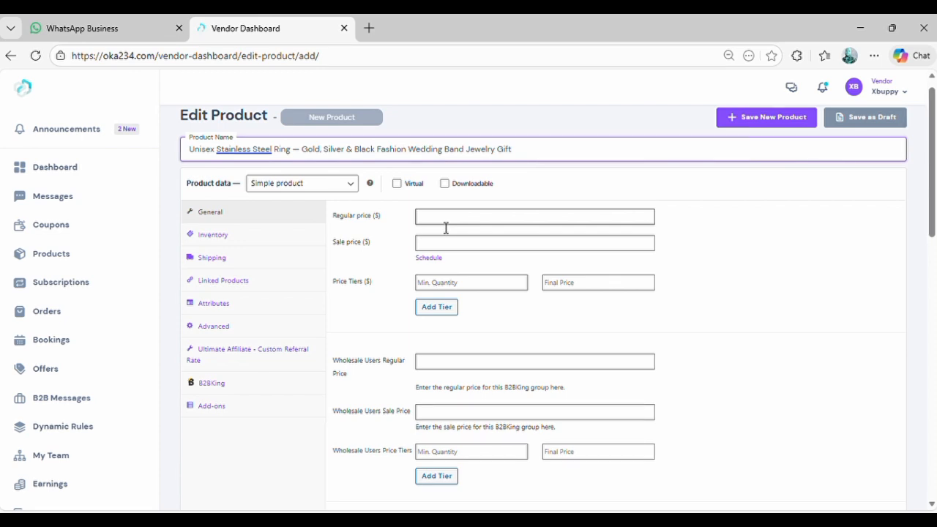
click(339, 188)
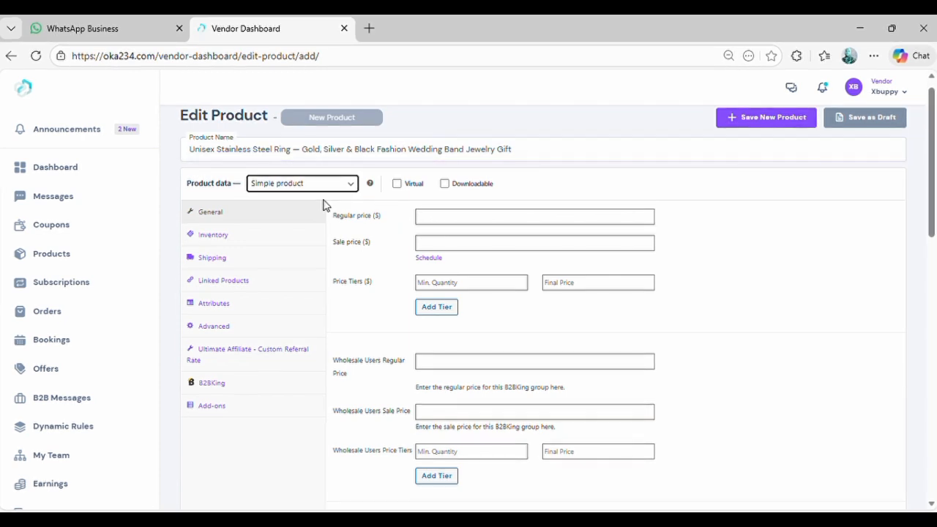
click(319, 275)
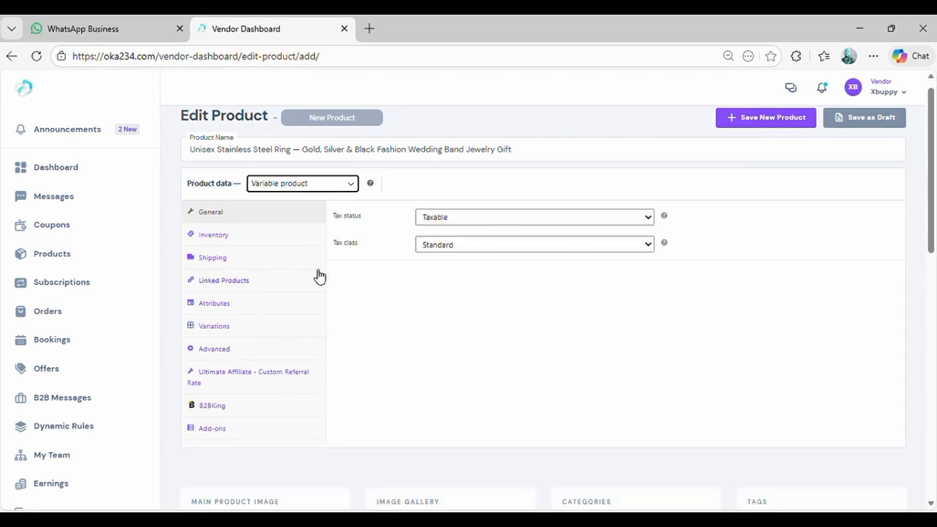
Set the product's SKU to OKJE23304632 and assign it the Free Shipping Class.
click(300, 242)
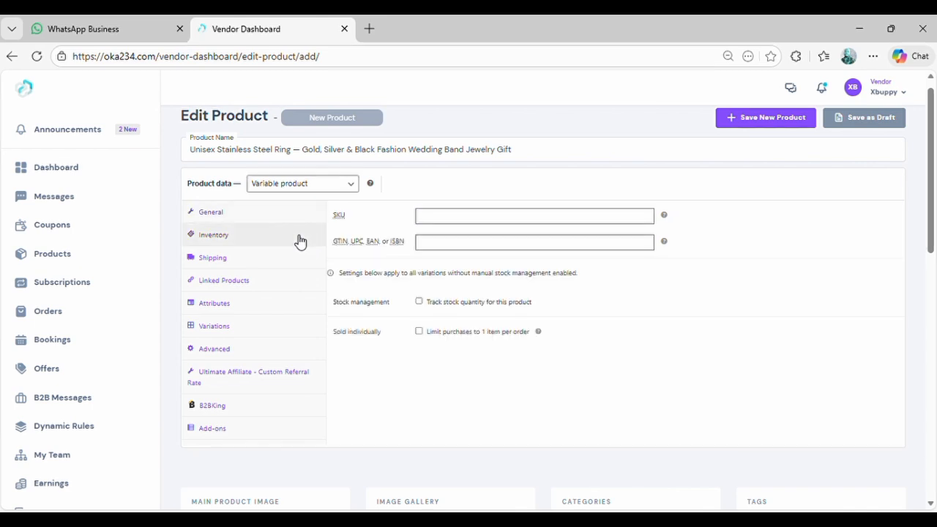
click(427, 222)
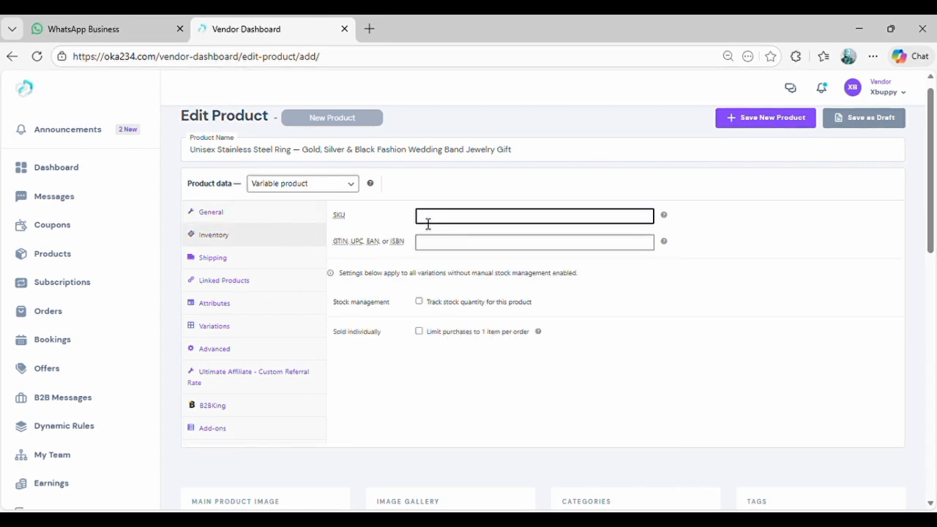
text(OKJE2330460)
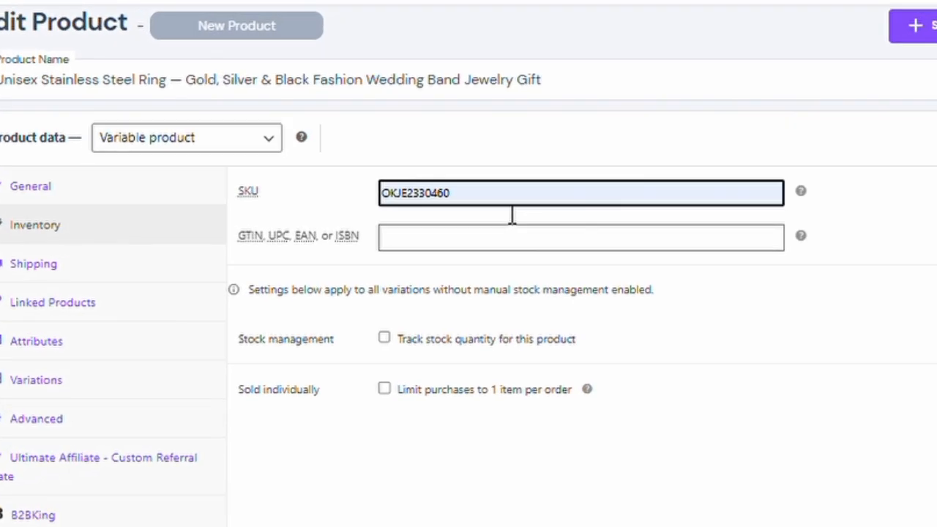
key(BackSpace)
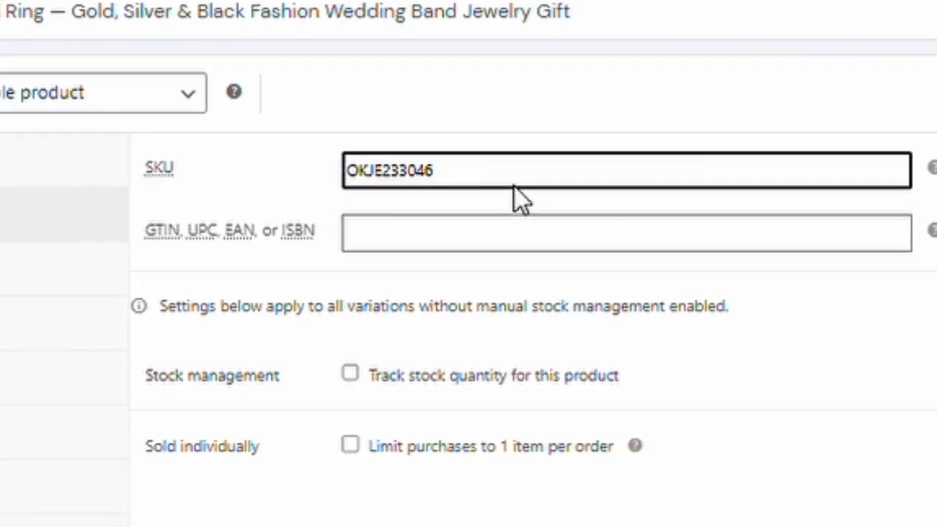
text(3)
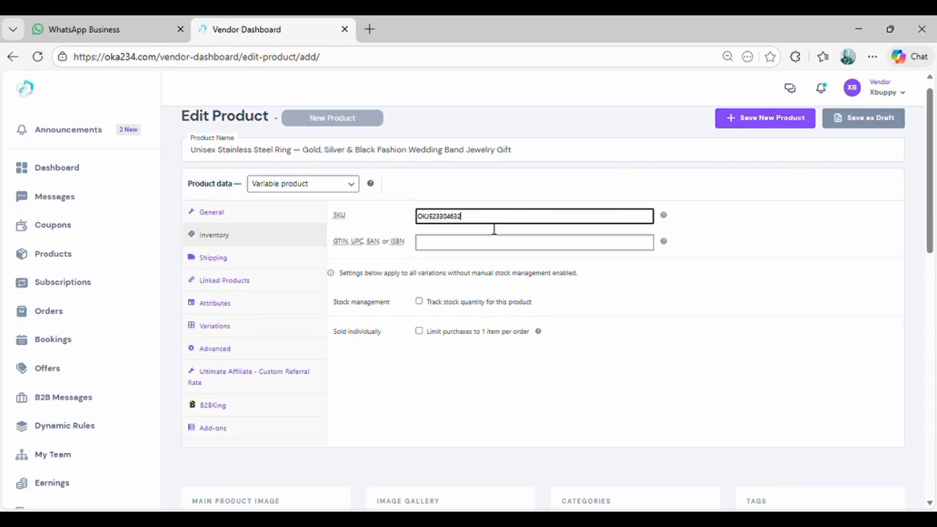
text(2)
click(723, 282)
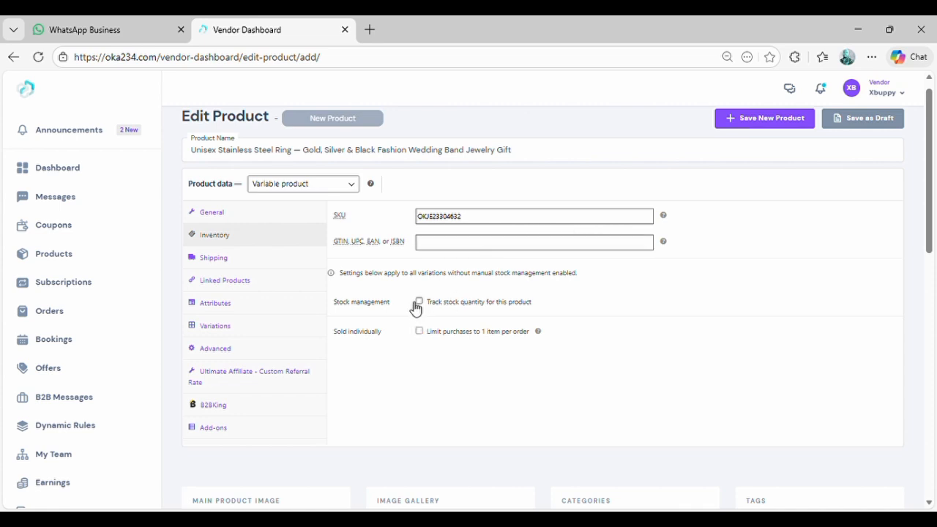
click(261, 259)
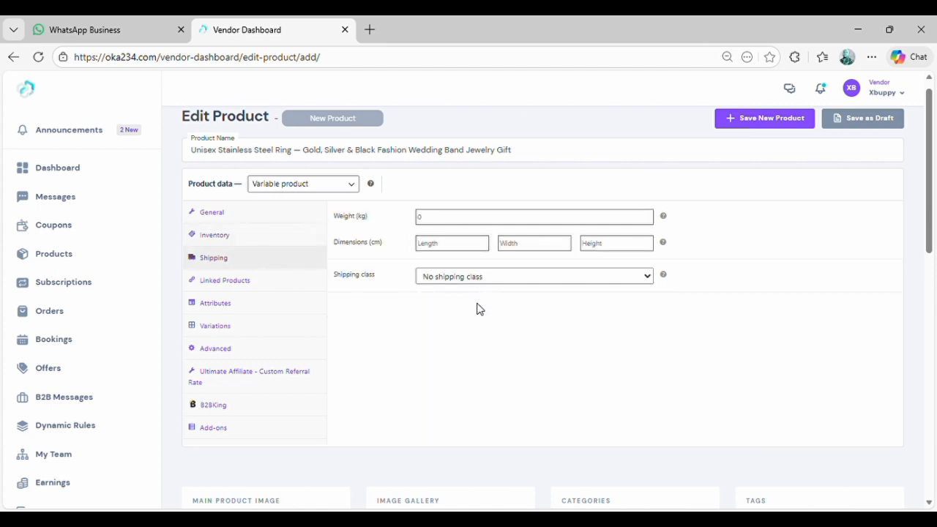
click(451, 359)
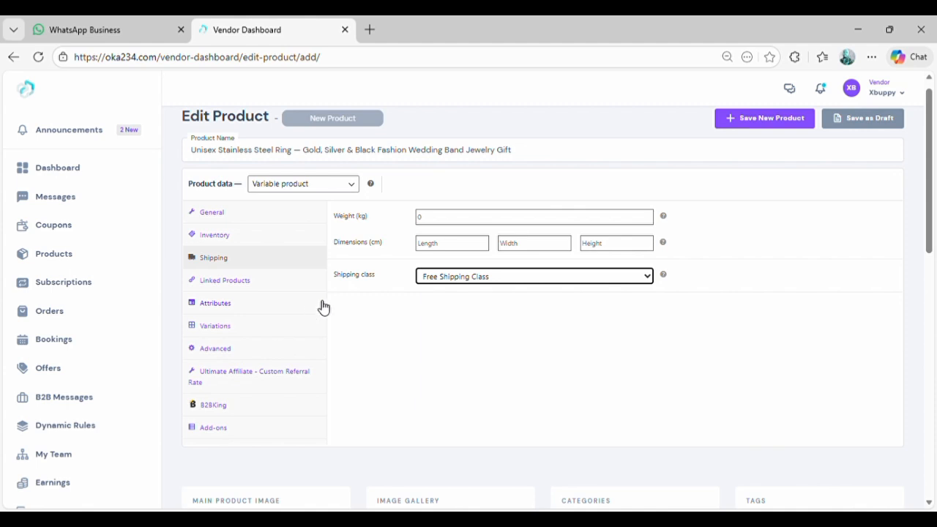
Define a Color attribute with the options Gold | Silver | Black and collapse it.
click(301, 313)
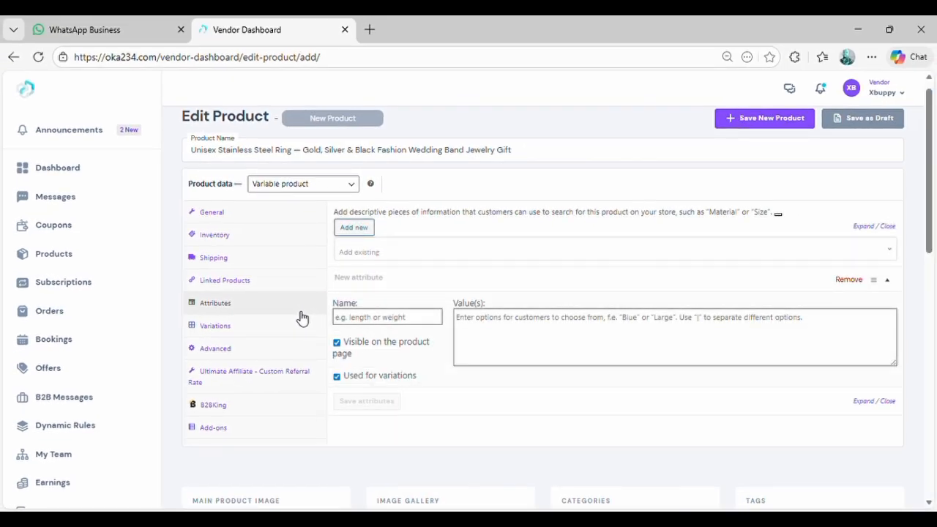
click(373, 318)
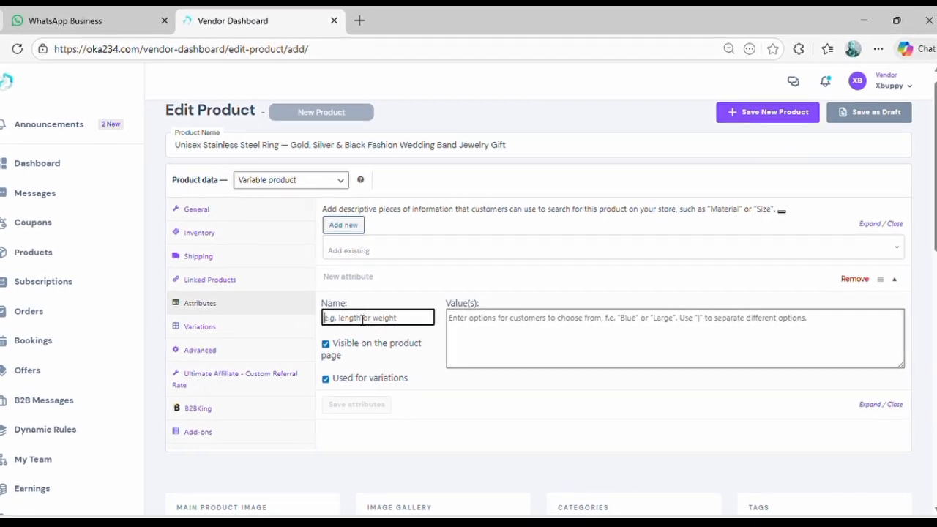
text(Col)
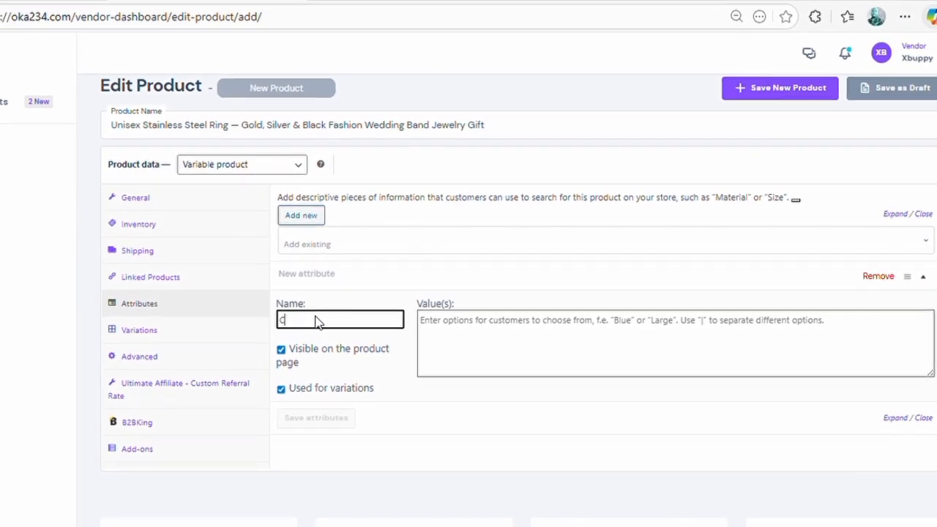
text(or)
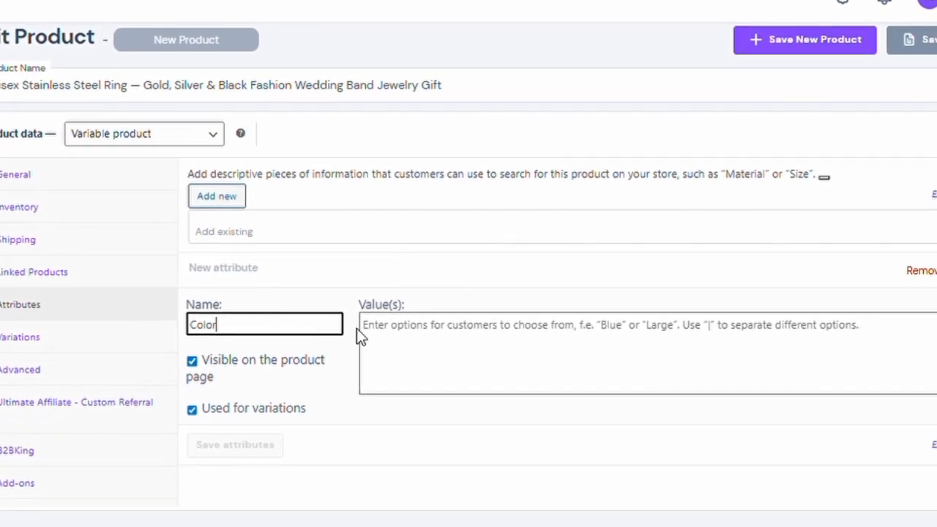
click(386, 339)
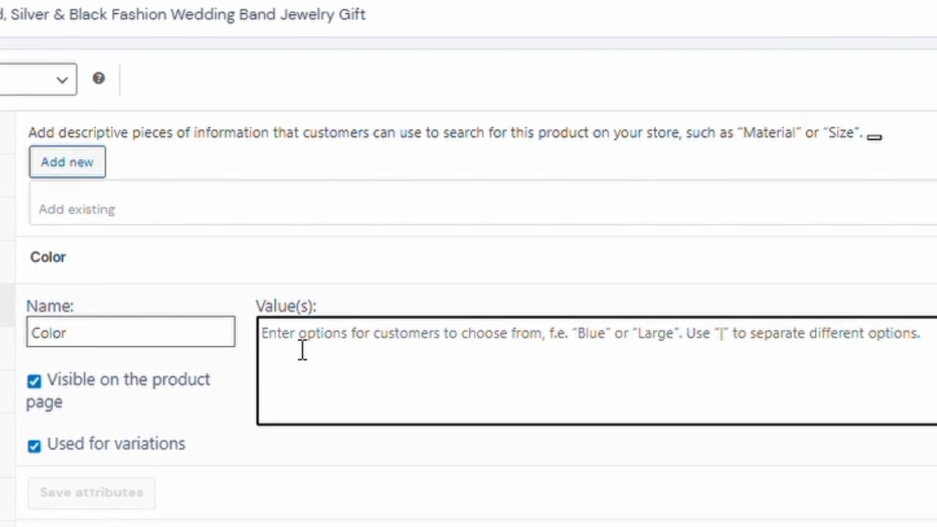
text(Gold |)
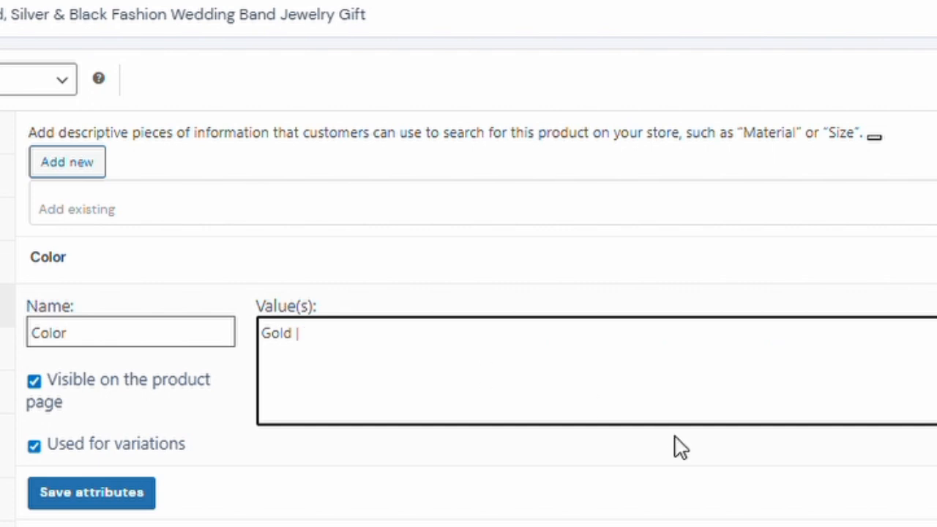
text(ver)
text(| Black |)
click(429, 278)
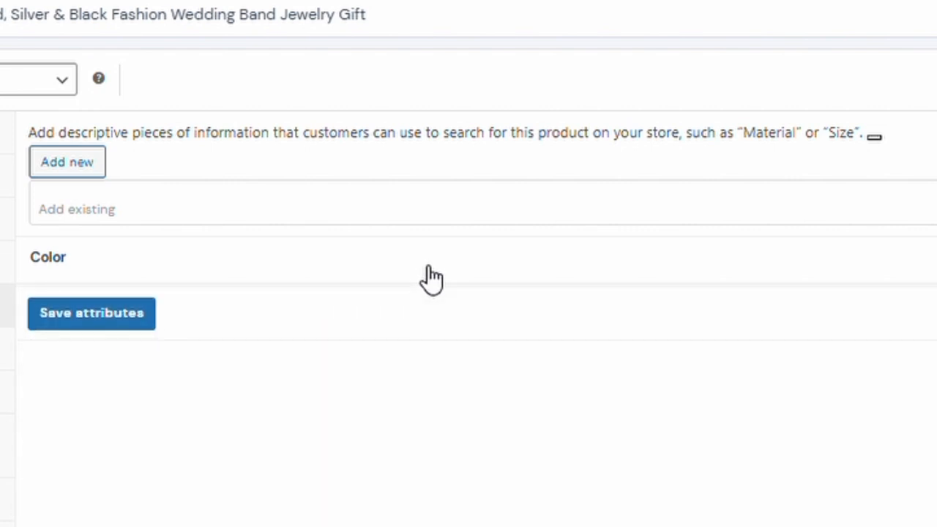
Add a Size attribute with nine options from Size 5 through Size 13, separated by "|", and collapse it.
click(67, 163)
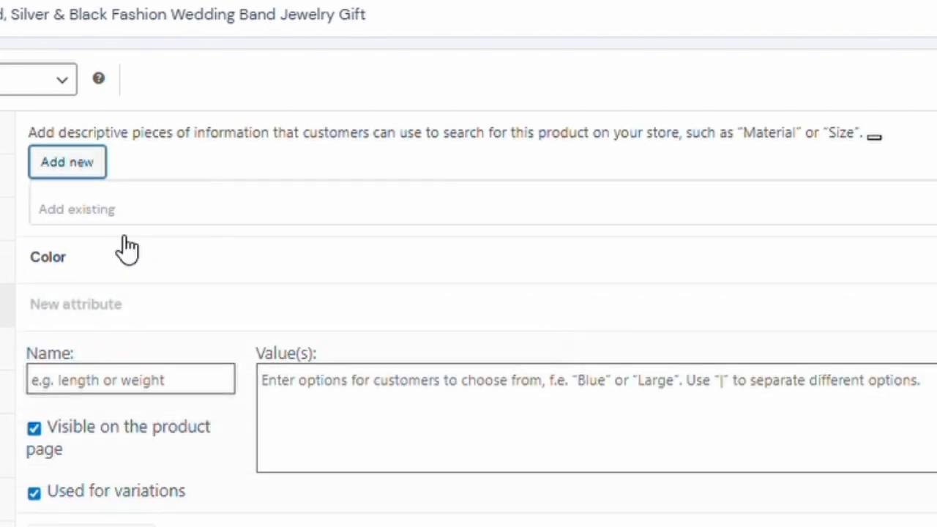
click(115, 387)
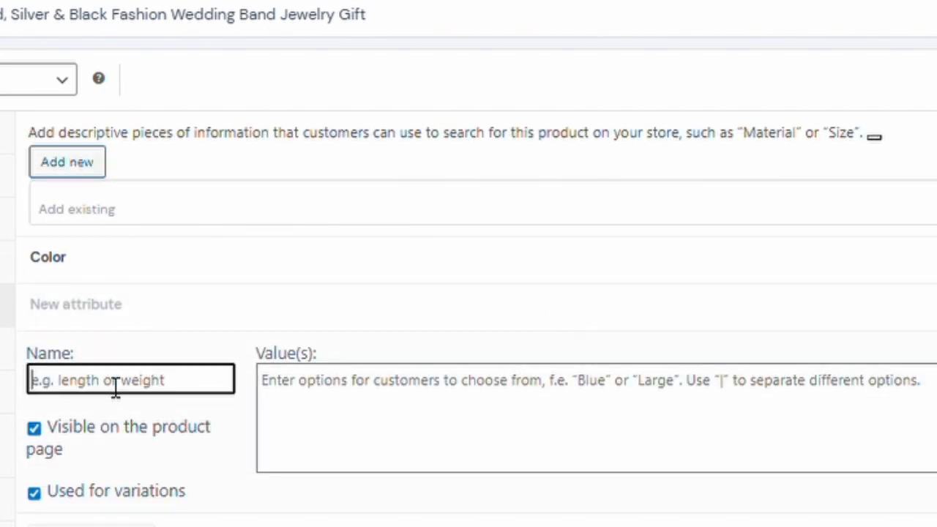
text(Size)
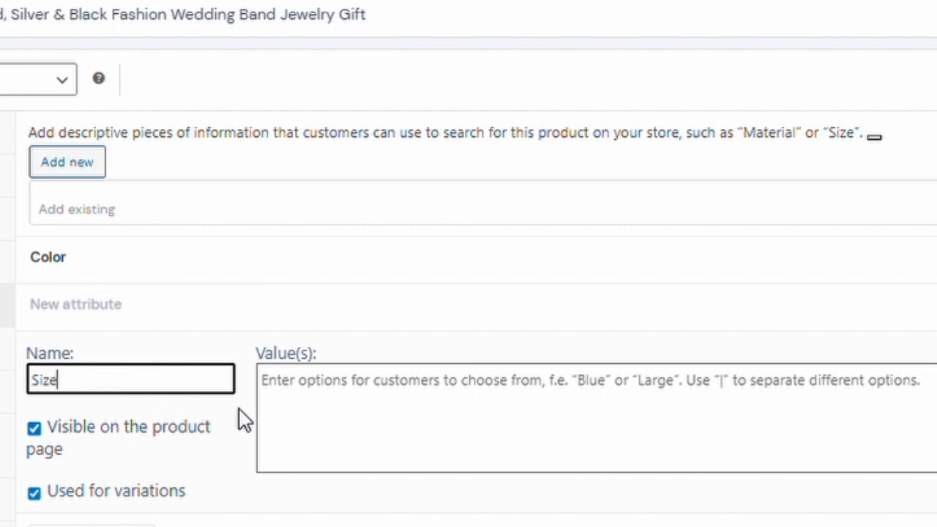
click(278, 413)
text(Size 5 | Size 6 | Size 7 | Size 8 | Size 9 | Size 10 | Size 11 | Size 12 | Size 13 |)
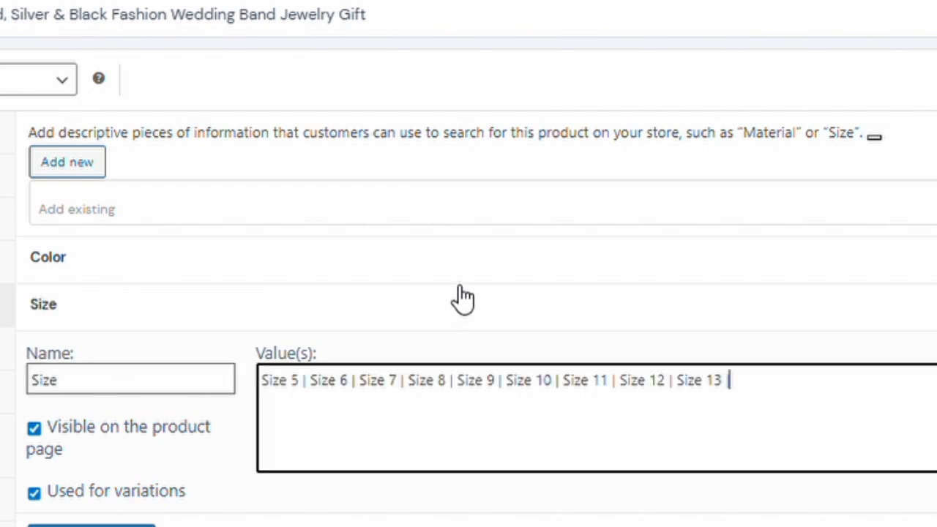
click(474, 307)
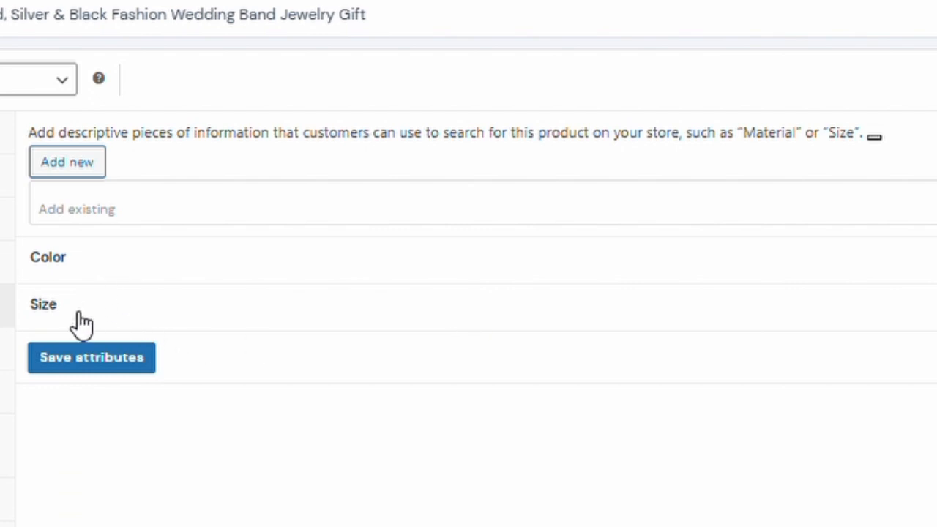
Save the Color and Size attributes so that they can be used for variations.
click(91, 368)
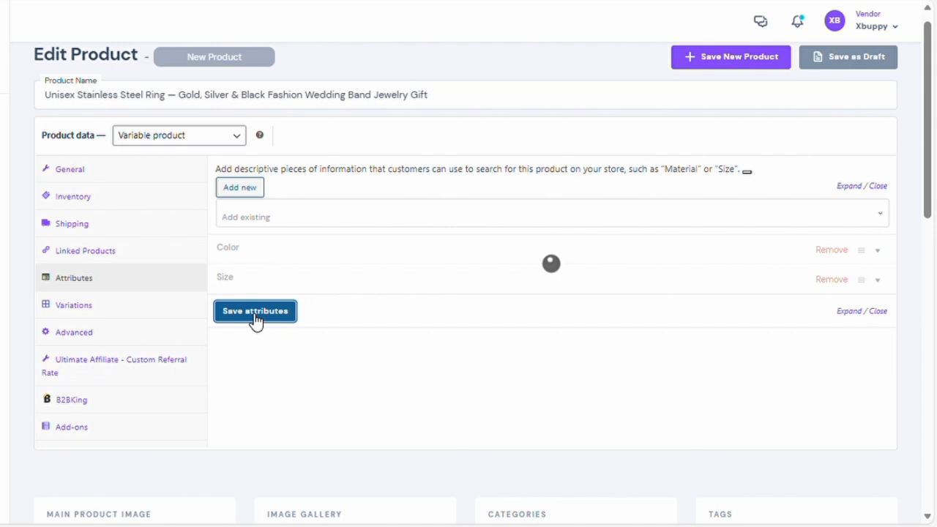
click(146, 318)
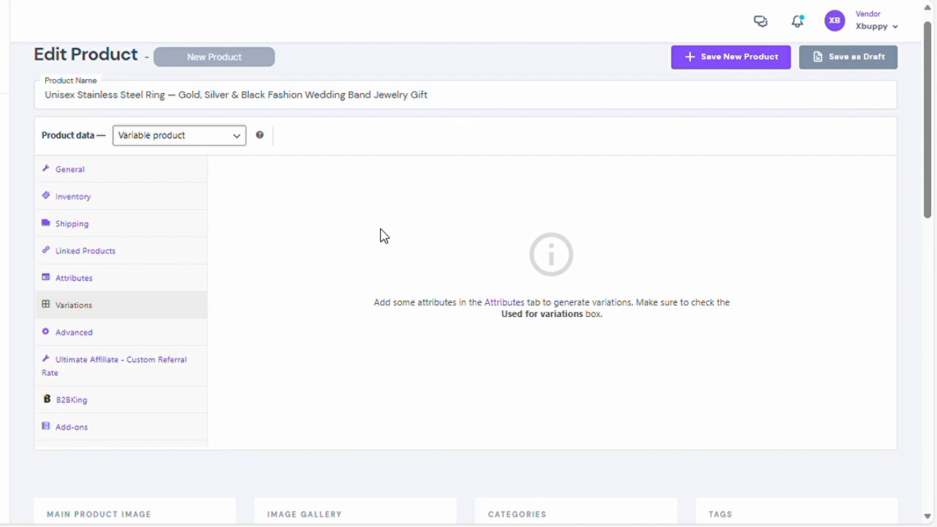
click(105, 281)
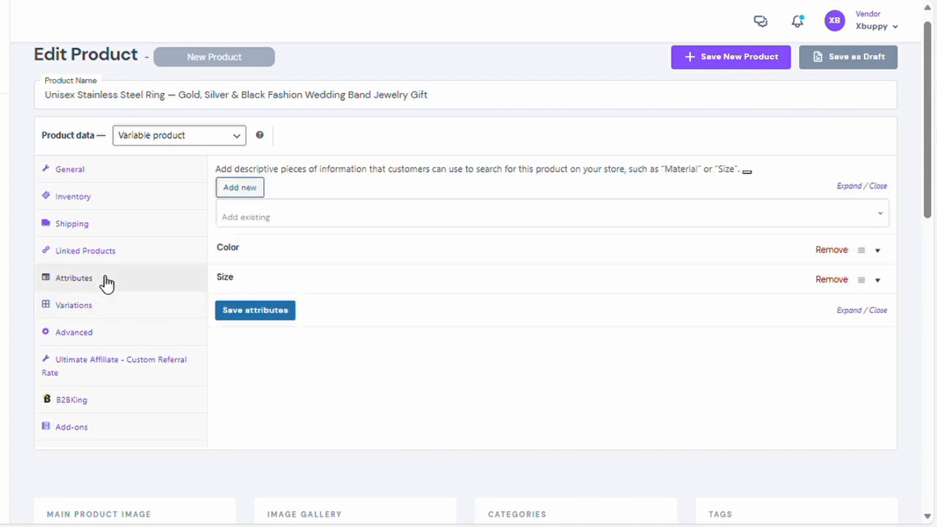
click(281, 315)
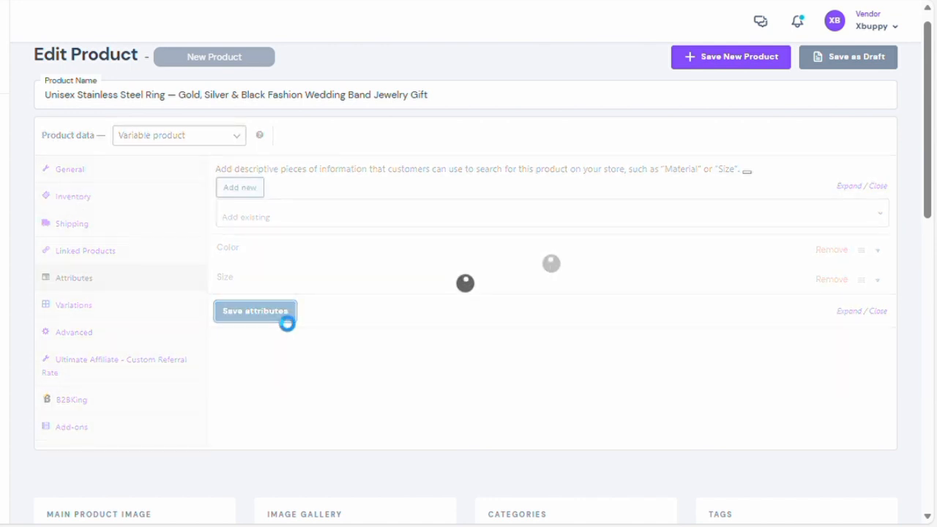
Generate product variations for every combination of the Color and Size attributes.
click(165, 317)
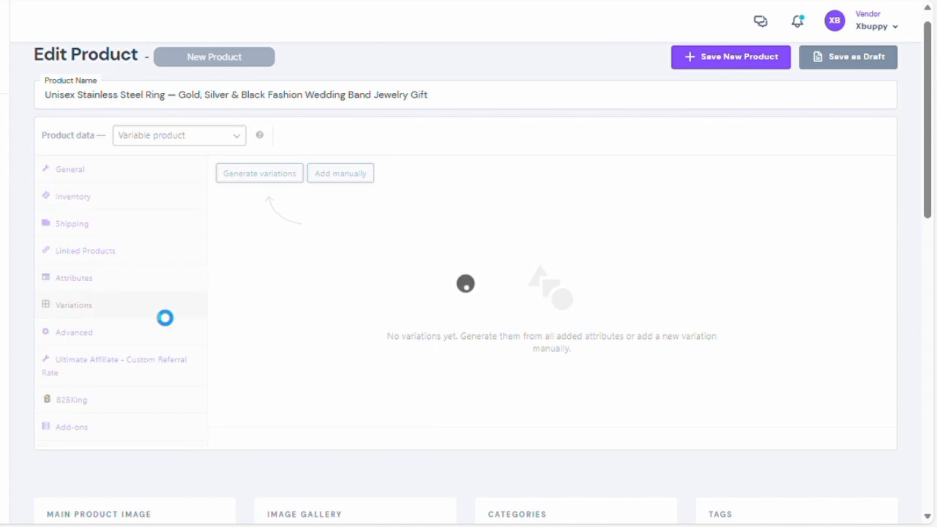
click(247, 179)
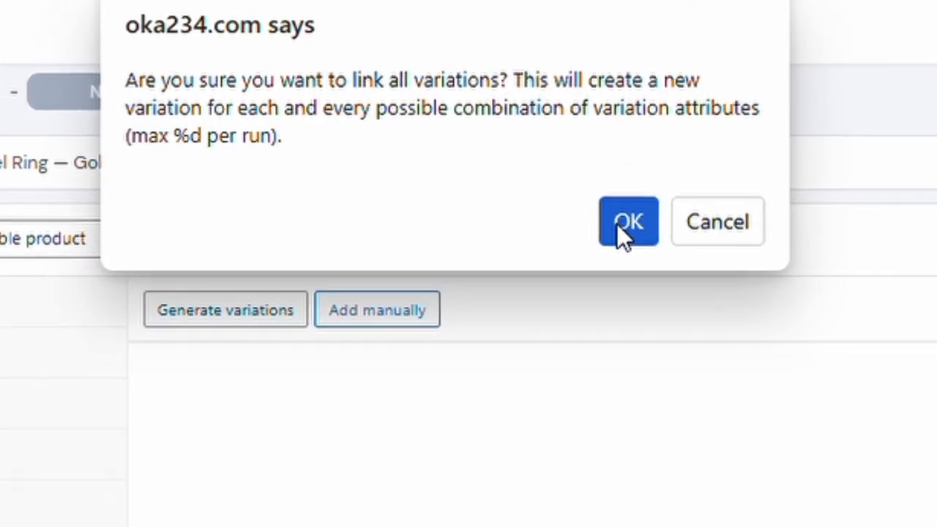
click(616, 223)
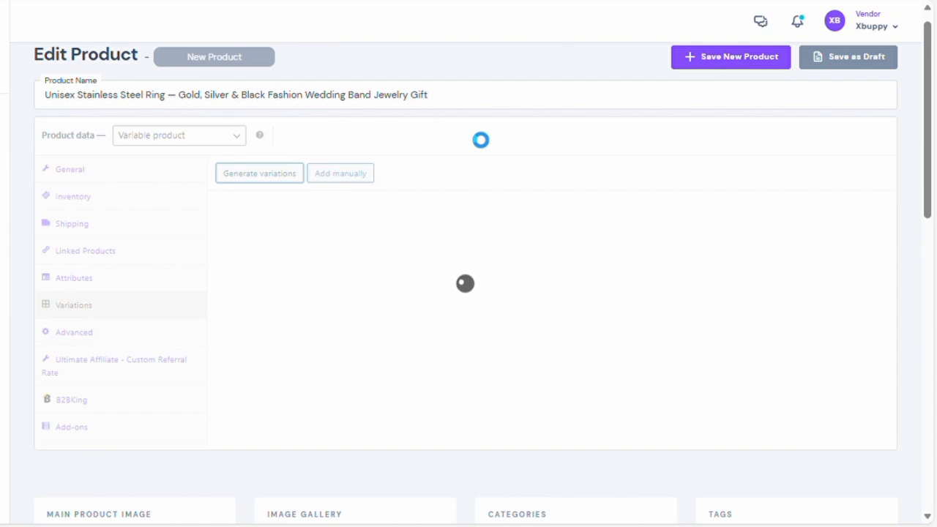
Open the Gold, Size 5 variation and set its regular price to 12.4.
drag(927, 137, 929, 169)
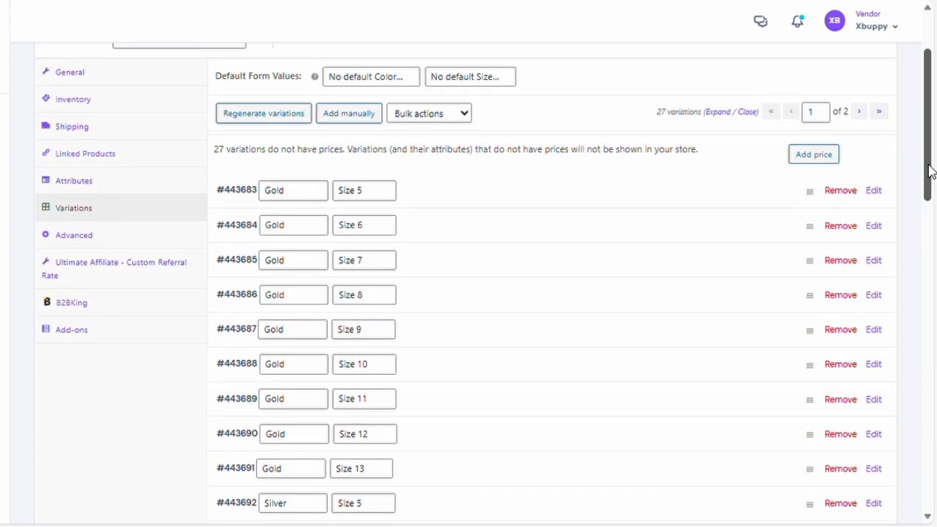
click(614, 205)
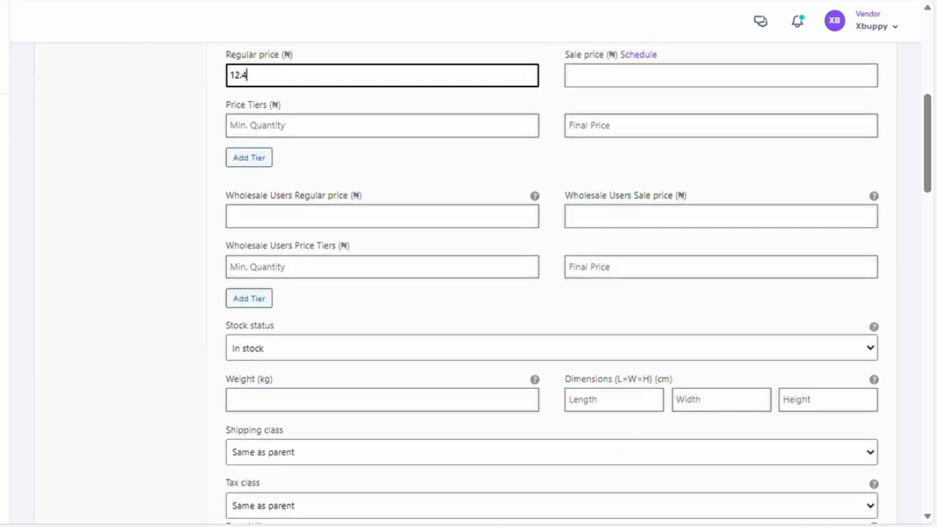
scroll(347, 322, up, 1)
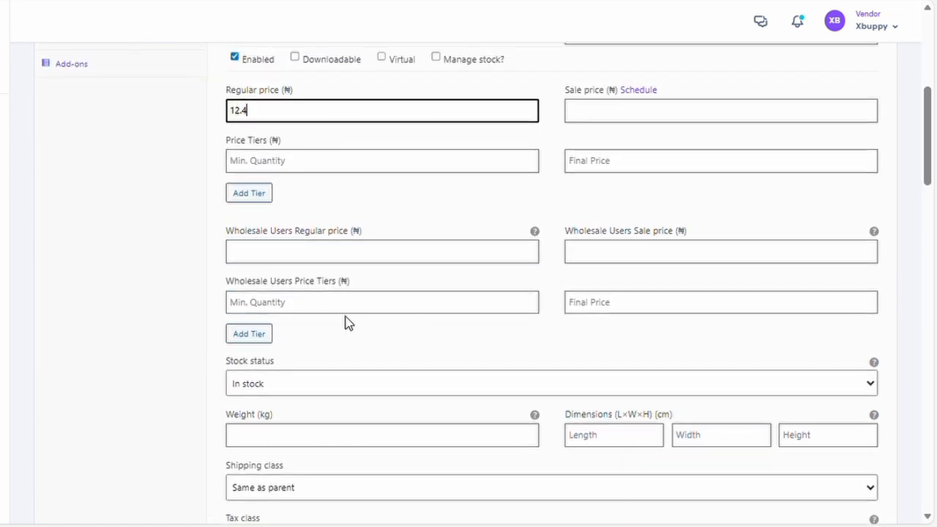
Add wholesale price tiers to the Gold, Size 5 variation: final price 3 from quantity 10 and 2.9 from quantity 100.
click(368, 255)
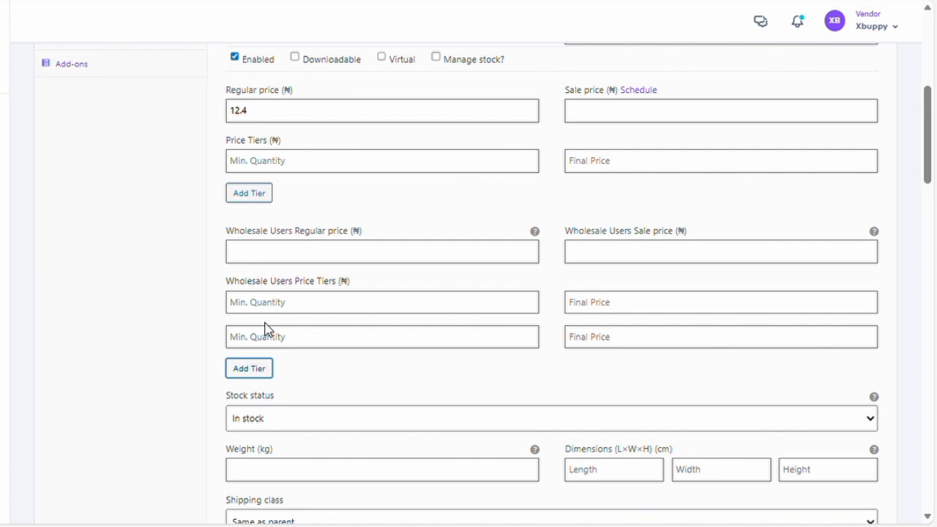
click(252, 370)
click(307, 316)
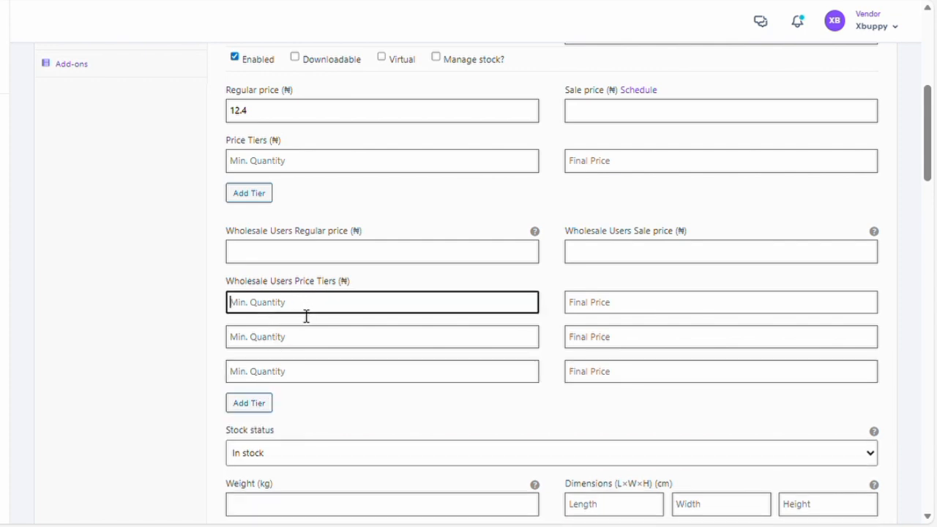
text(10)
click(589, 311)
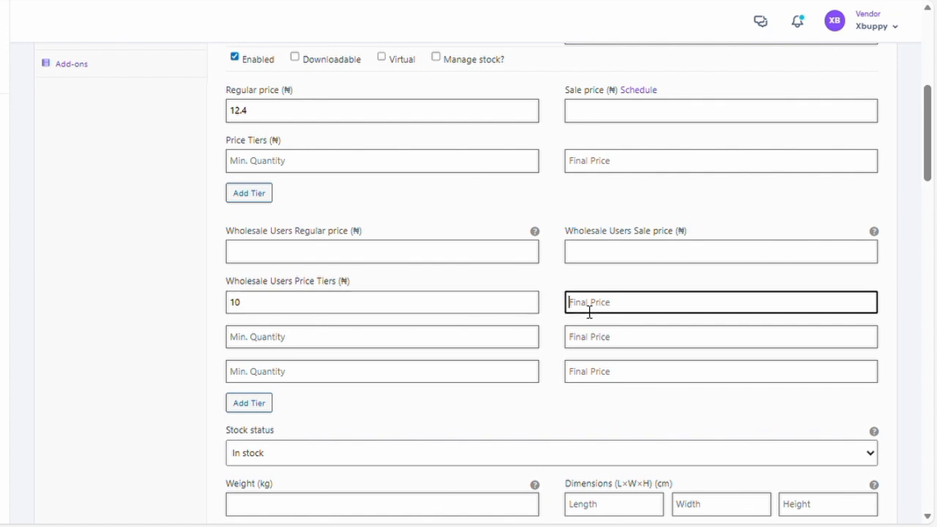
text(3)
click(500, 337)
text(100)
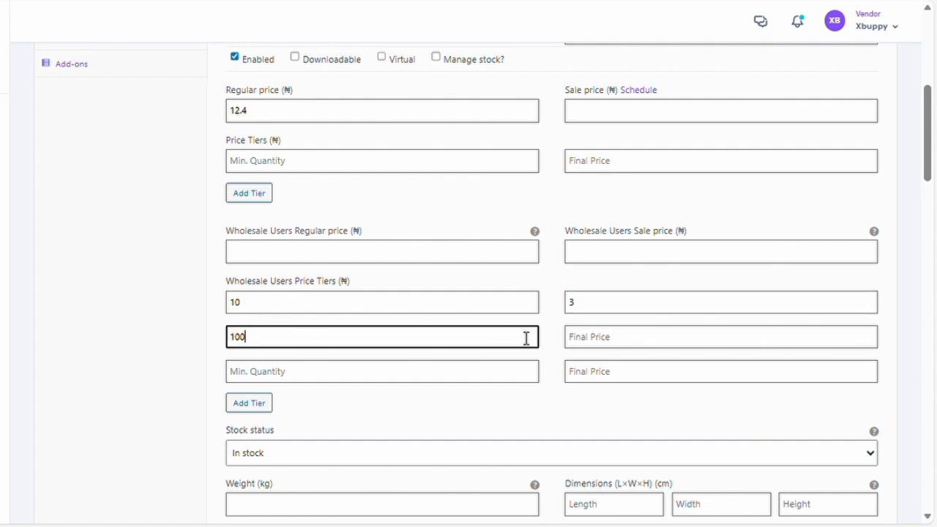
click(720, 337)
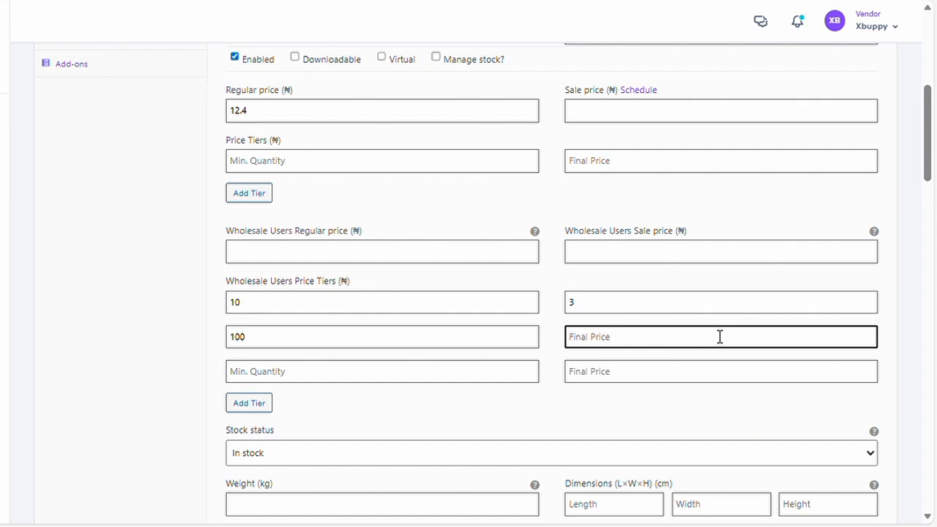
text(2)
text(.9)
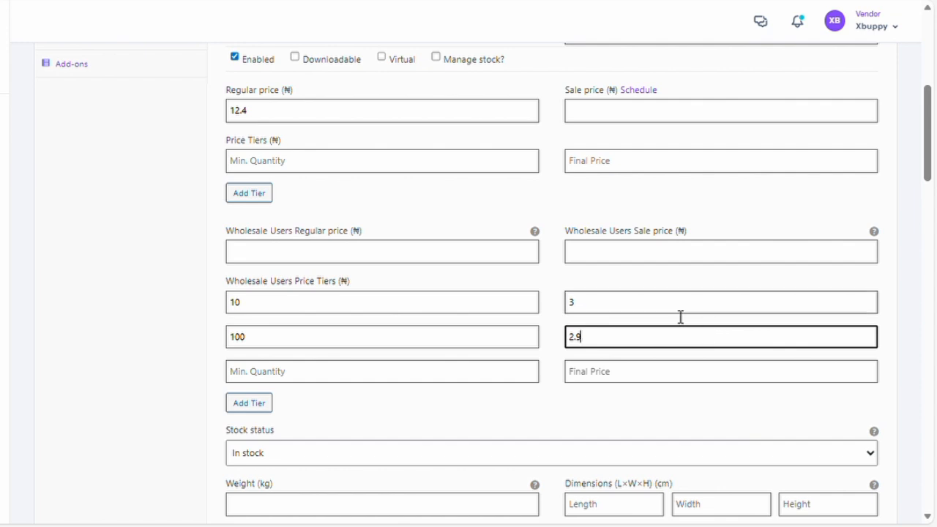
Clear the minimum quantities and final prices from the variation's wholesale price tiers.
scroll(680, 317, up, 1)
key(BackSpace)
key(BackSpace)
key(BackSpace)
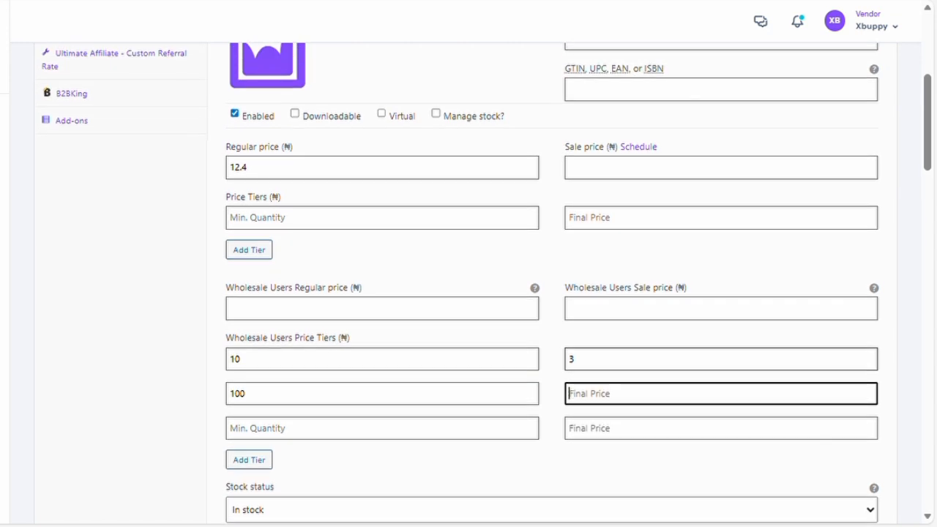
click(526, 401)
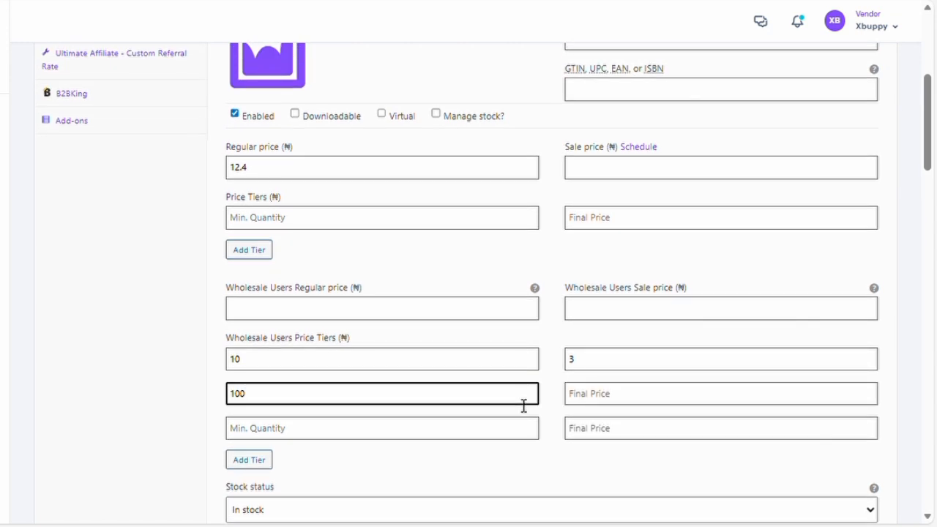
key(BackSpace)
click(525, 367)
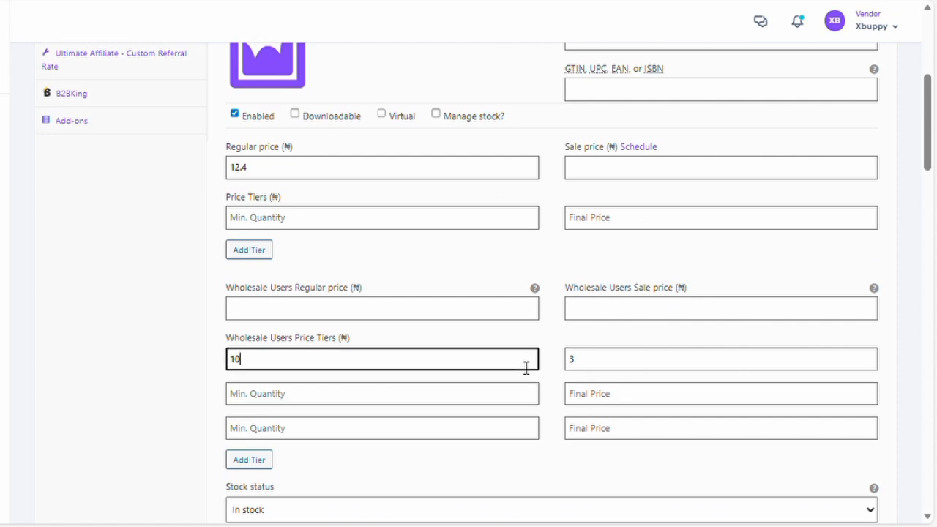
key(BackSpace)
click(589, 367)
key(BackSpace)
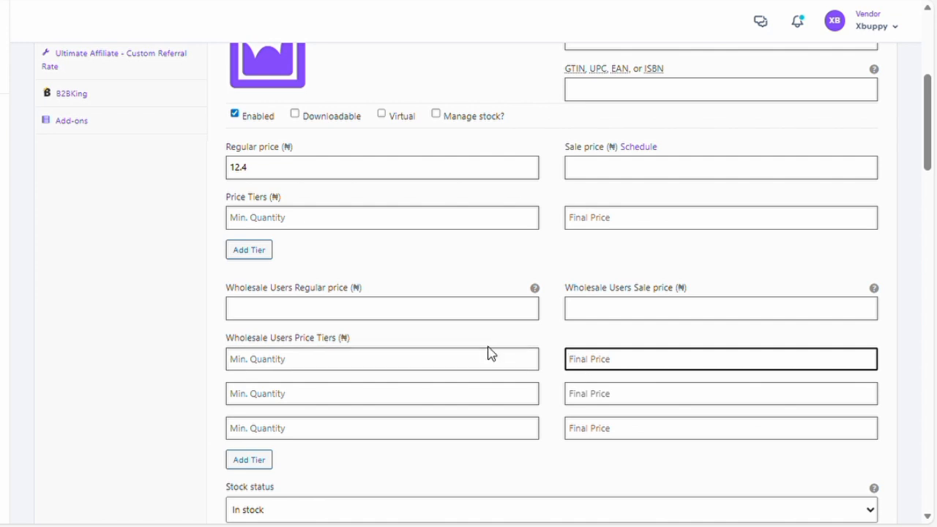
Collapse the Gold, Size 5 variation and briefly inspect the Size 6 and Size 7 variations below it.
scroll(490, 354, up, 2)
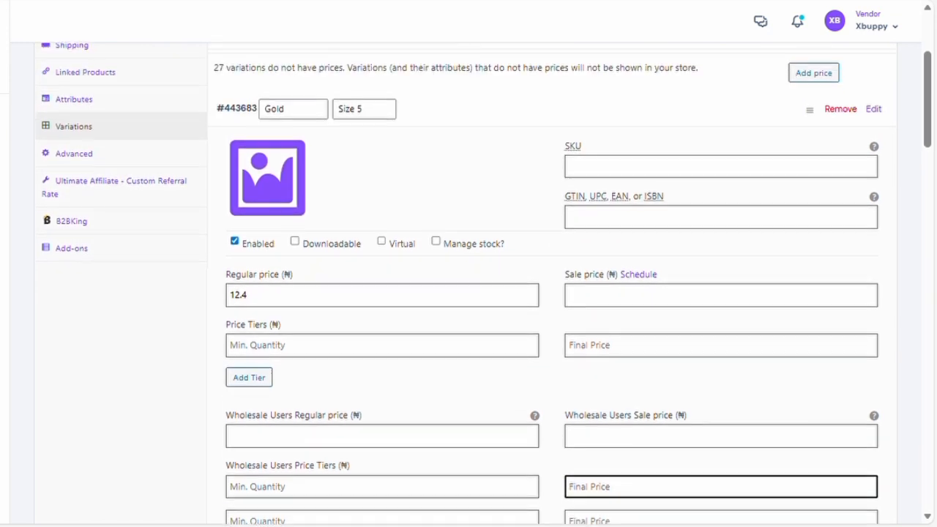
click(470, 132)
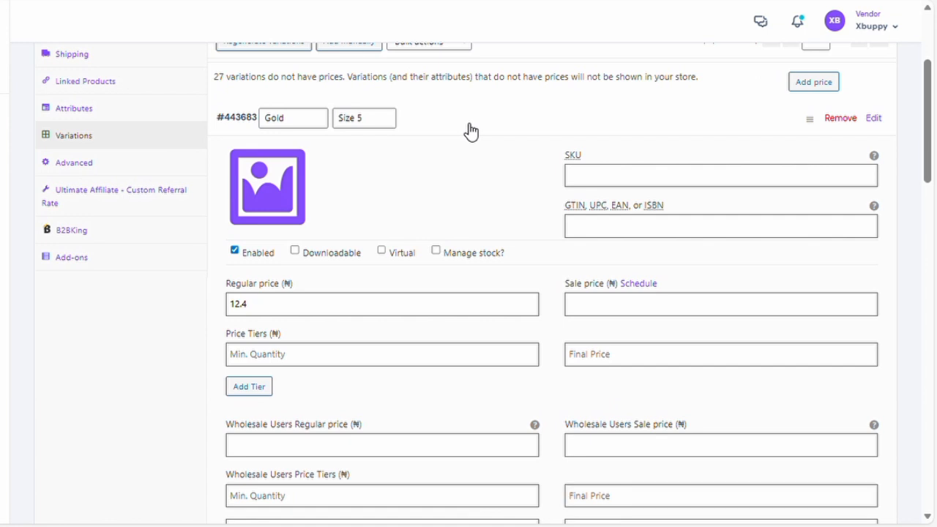
scroll(470, 132, up, 1)
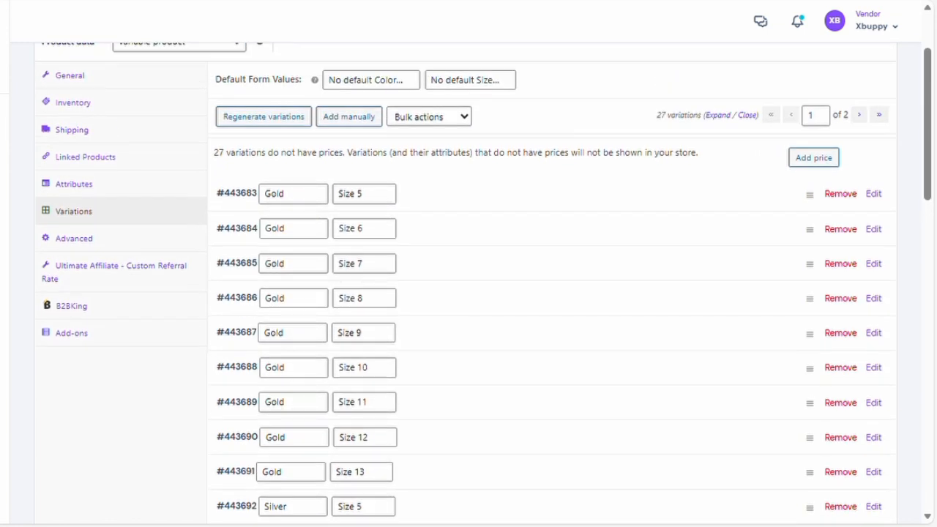
click(439, 232)
click(431, 242)
click(427, 262)
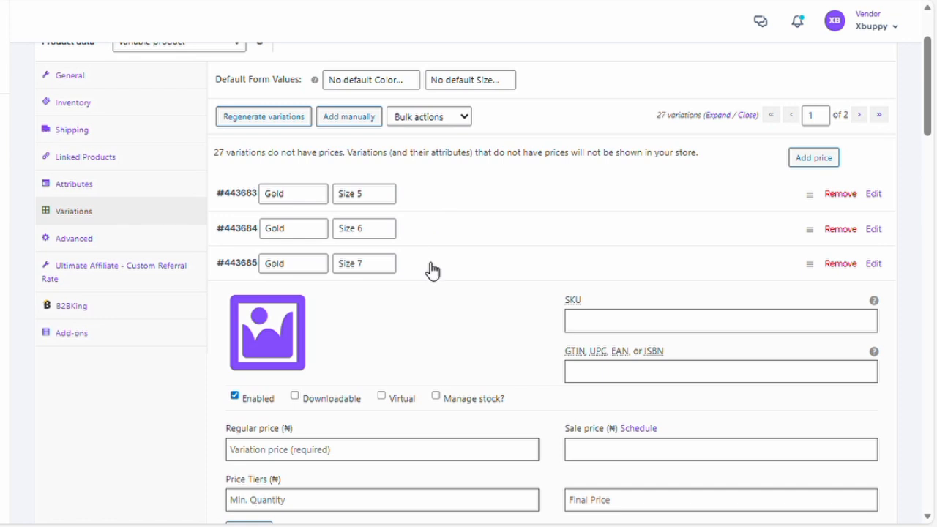
click(433, 269)
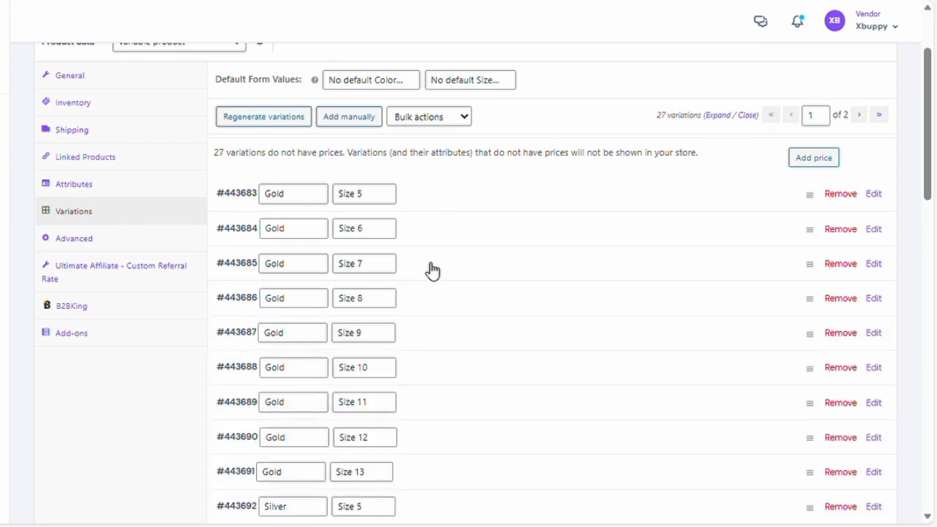
Copy the Gold, Size 5 price and apply 12.4 as the regular price of all variations, saving the changes.
click(435, 197)
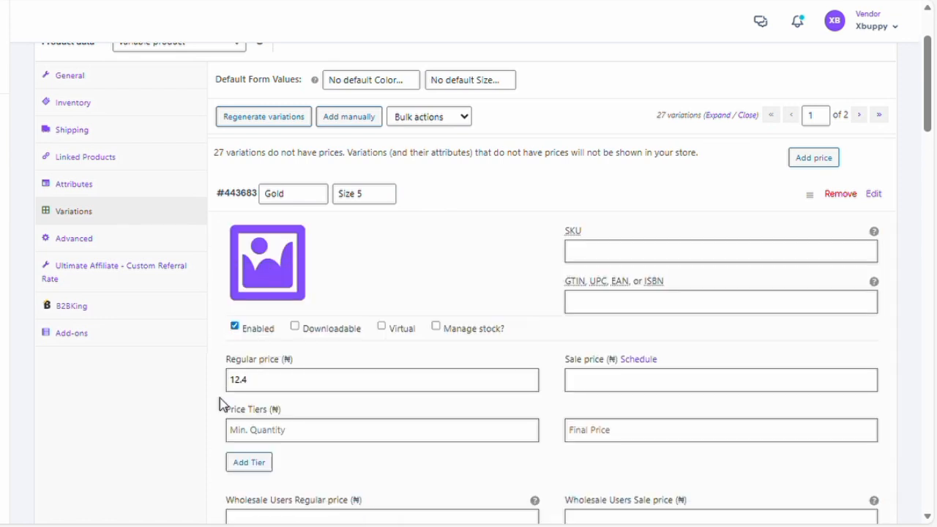
double_click(251, 399)
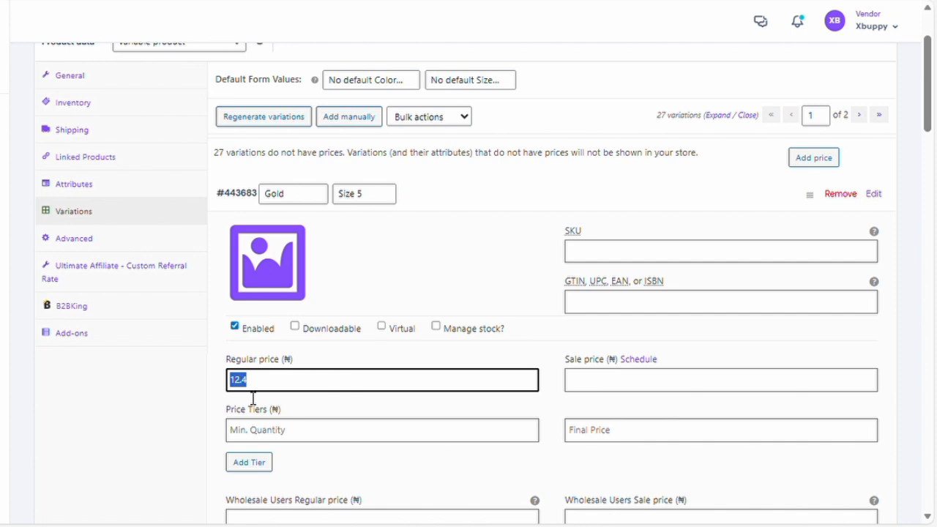
click(439, 197)
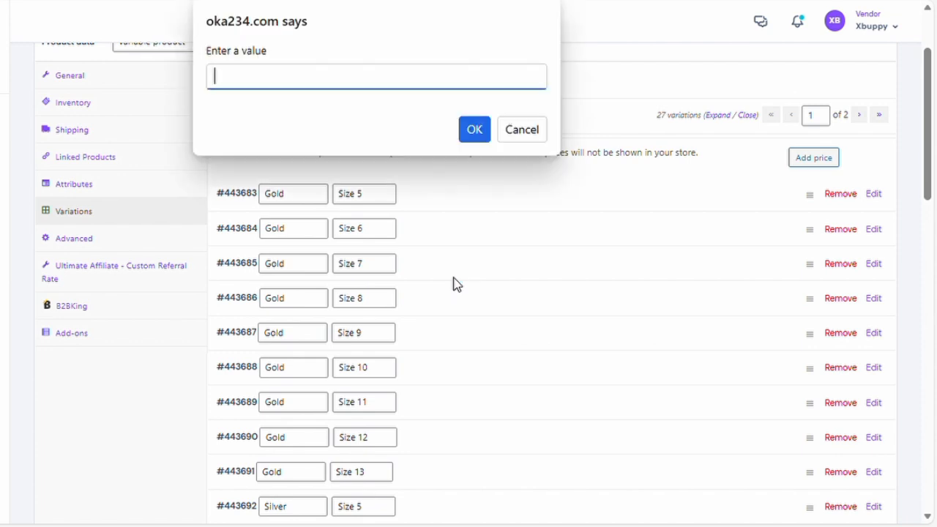
click(482, 138)
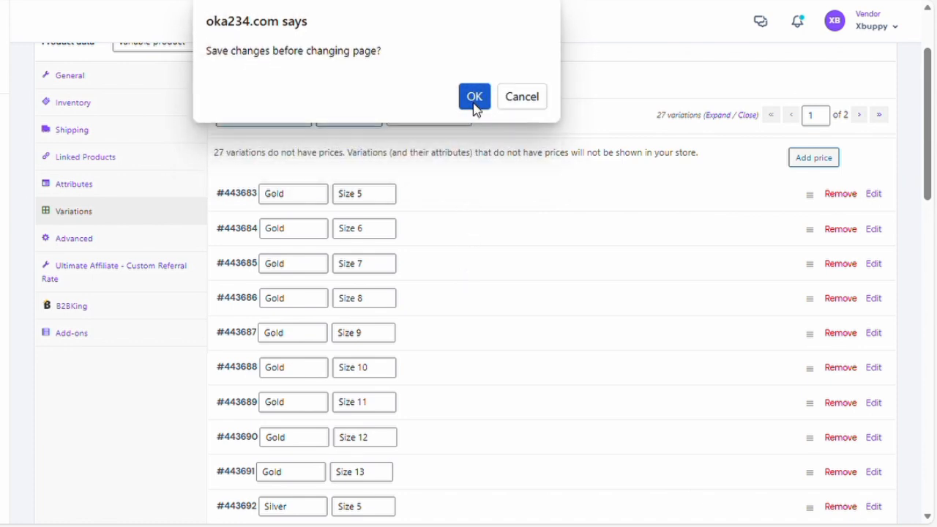
click(474, 97)
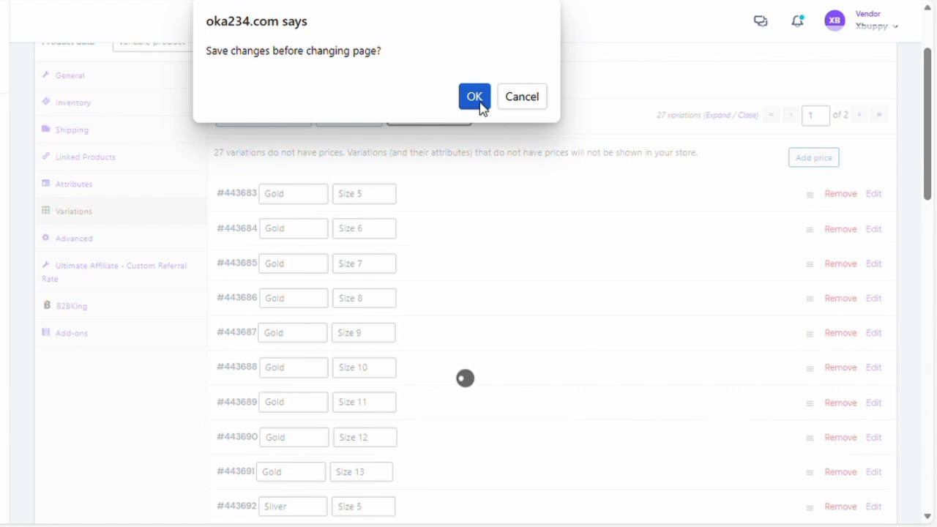
click(514, 102)
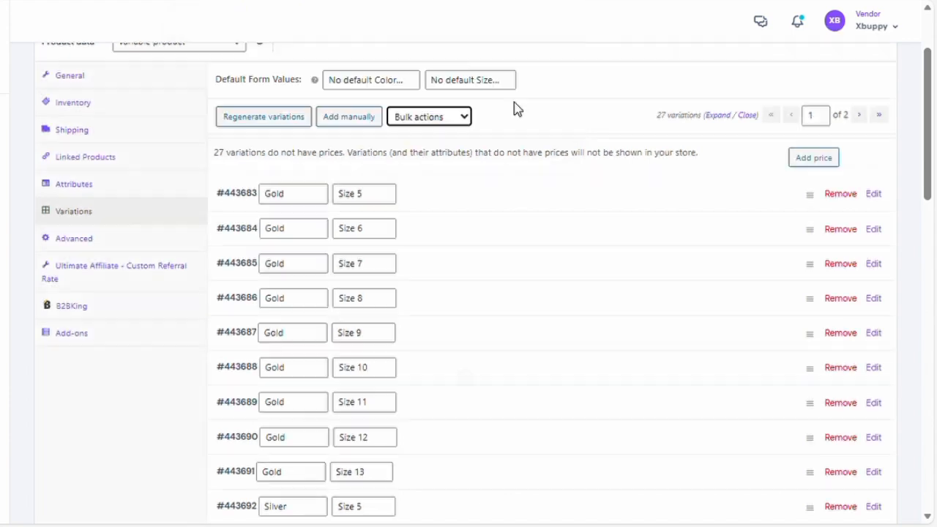
Check the regular price of several Gold variations, including Size 7 and Size 8, and collapse them again.
click(520, 191)
click(518, 193)
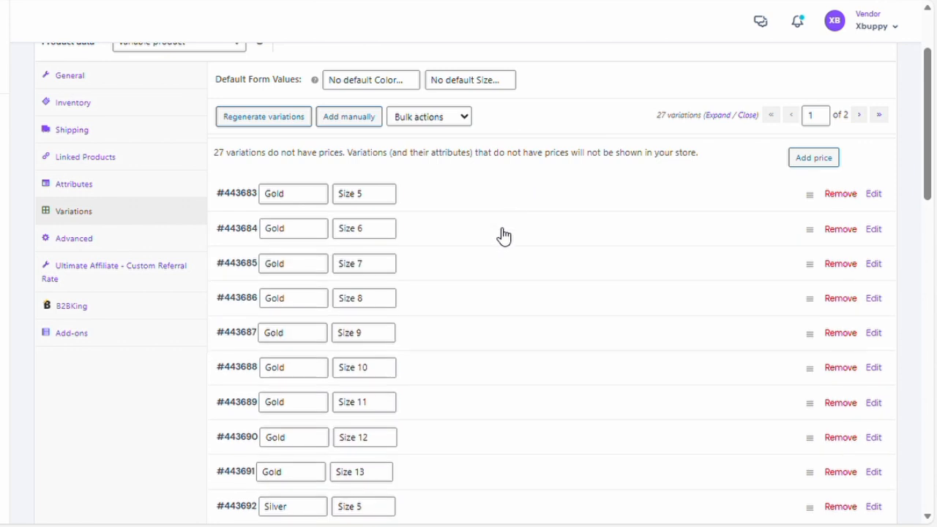
click(501, 233)
click(460, 201)
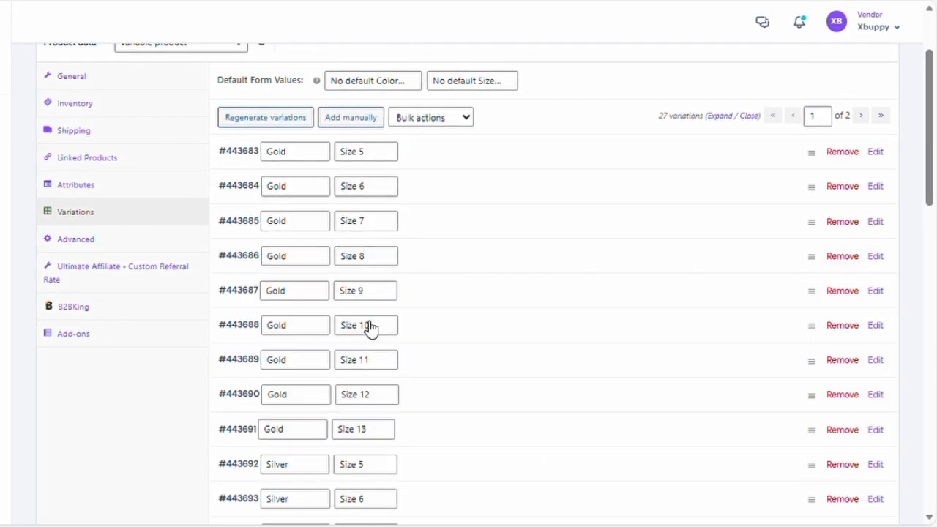
click(445, 242)
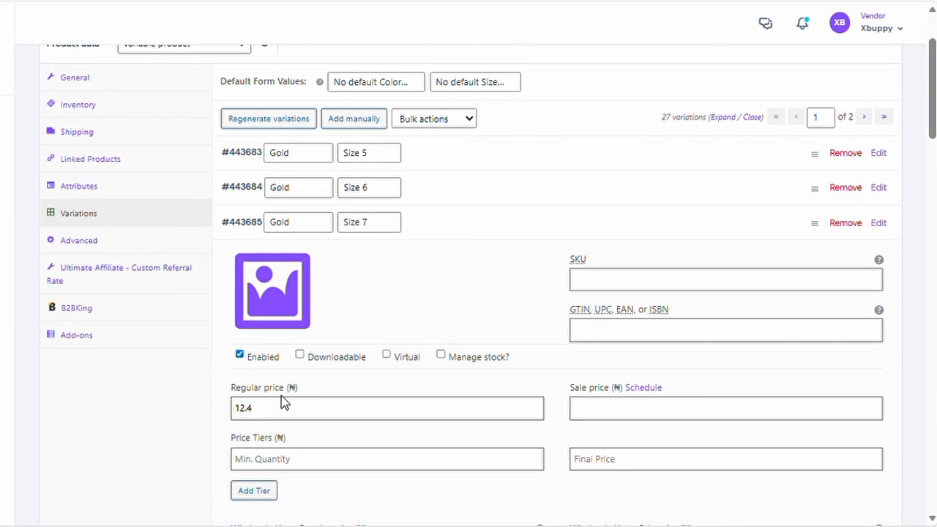
click(464, 236)
click(464, 267)
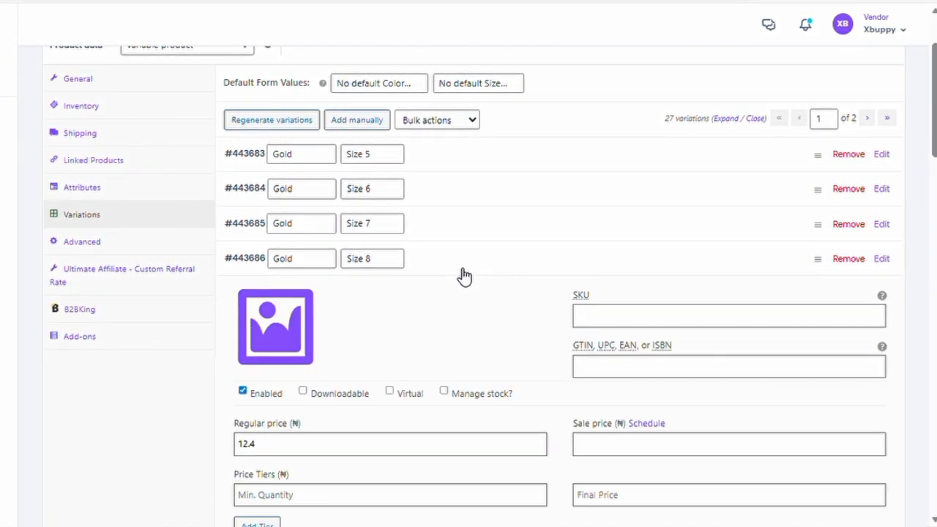
click(497, 262)
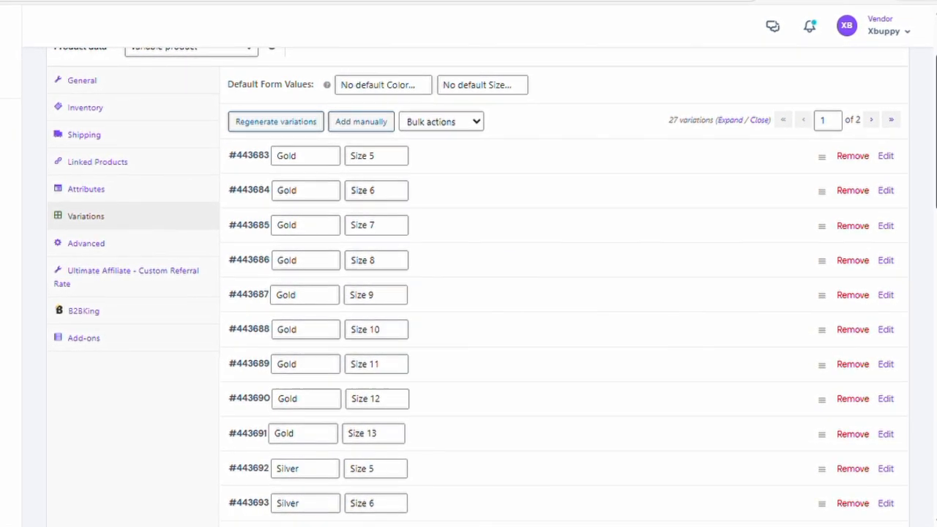
Set the product's custom affiliate referral rate to 10.
scroll(512, 293, down, 3)
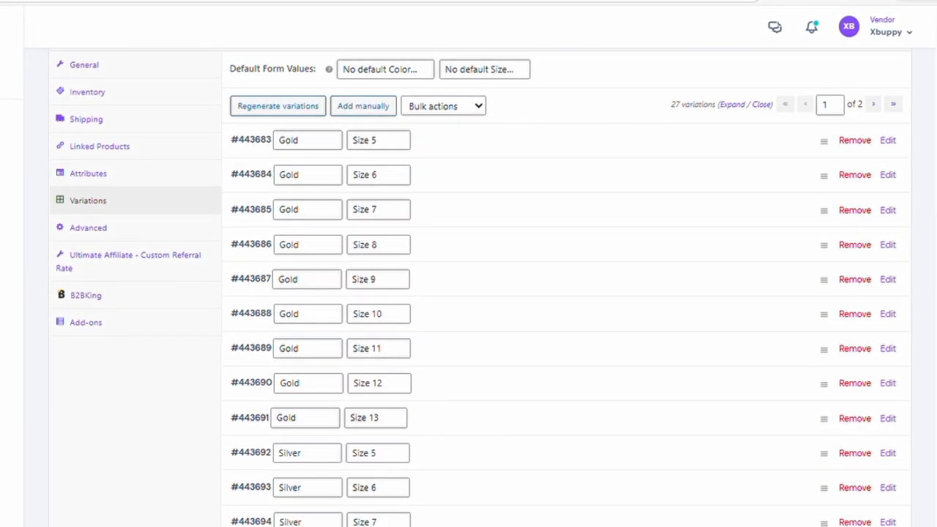
scroll(512, 293, down, 1)
scroll(513, 293, up, 3)
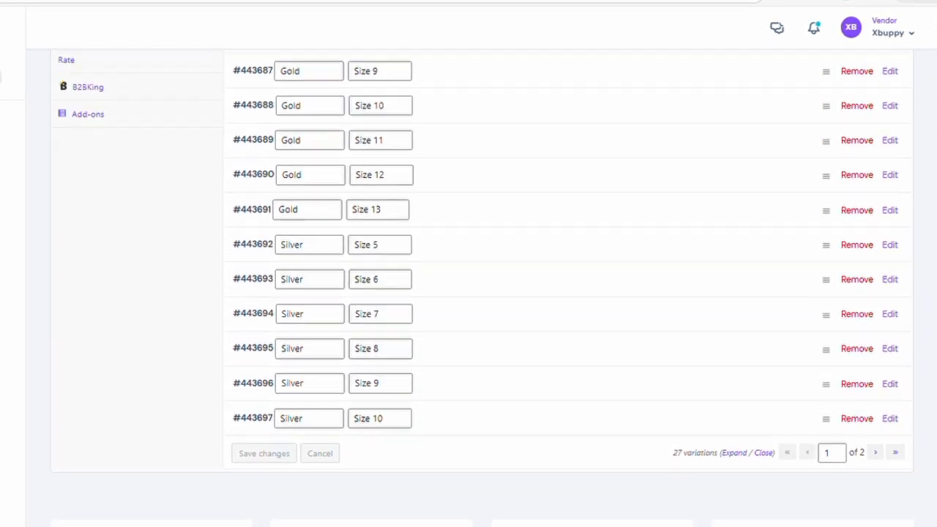
scroll(513, 293, up, 2)
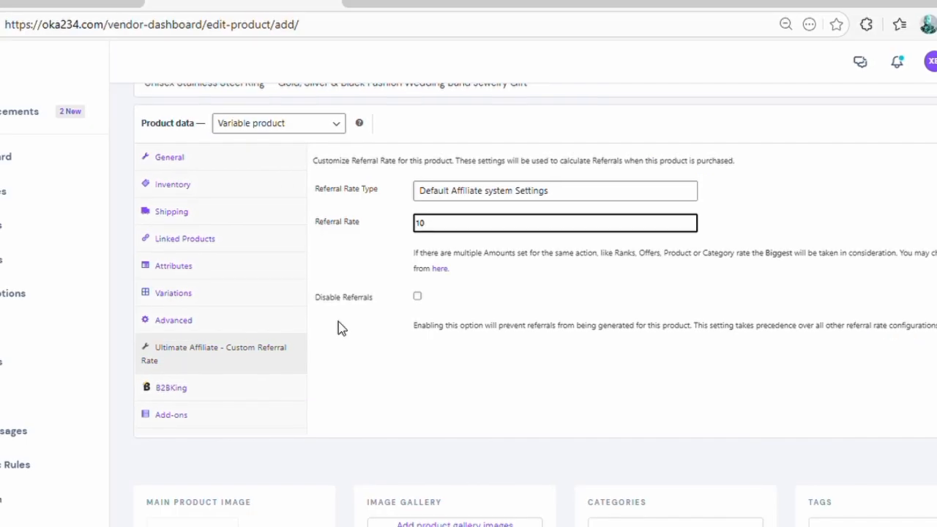
Review the product's B2BKing settings for the variations table, tiered price table, custom information table and quantity rules.
click(289, 393)
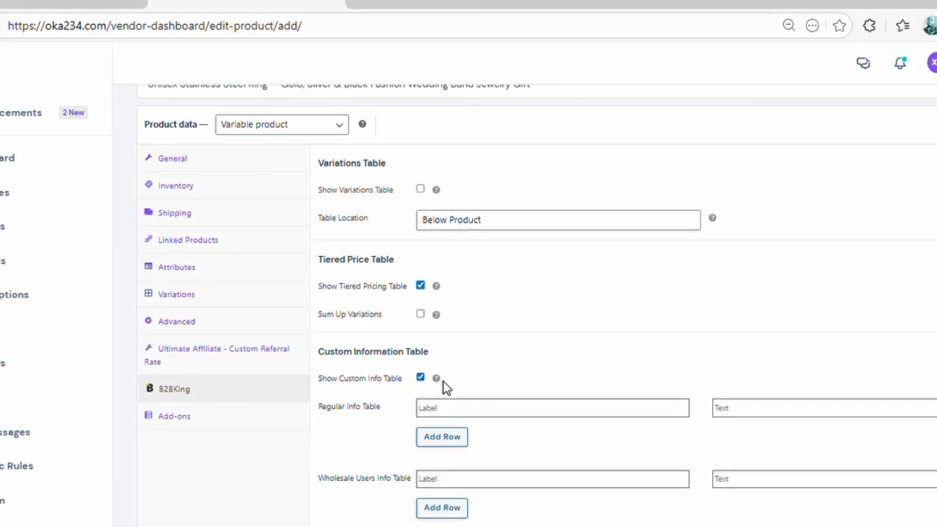
scroll(444, 387, down, 2)
scroll(469, 330, down, 2)
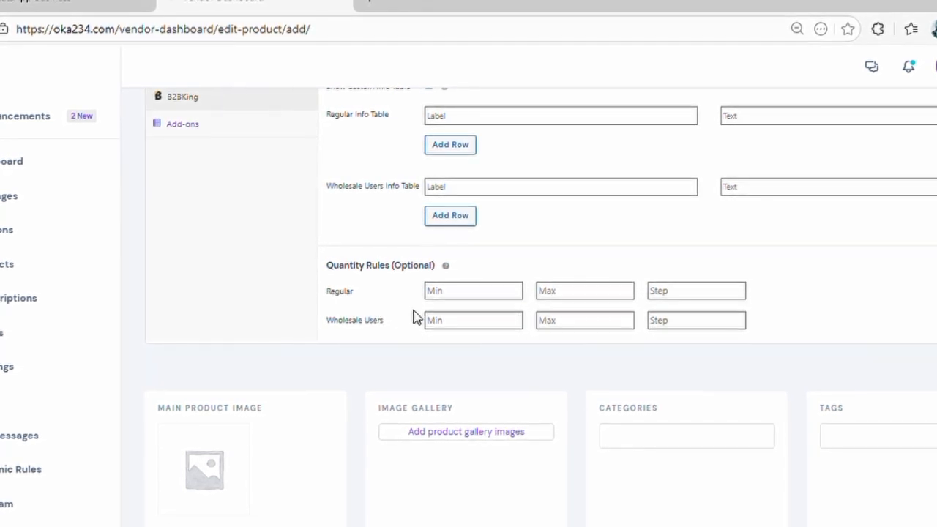
click(449, 320)
scroll(449, 320, up, 3)
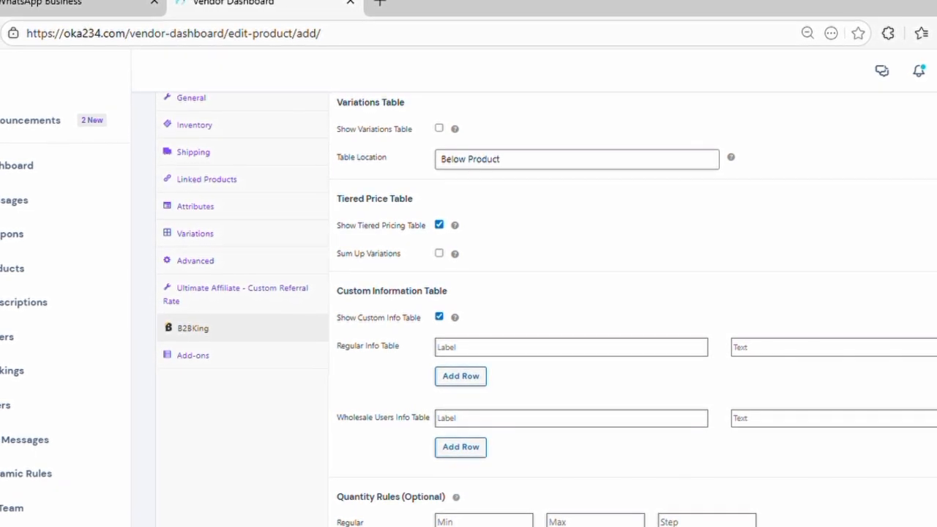
Look over the product's add-on options and the image, gallery, categories and tags sections.
click(295, 362)
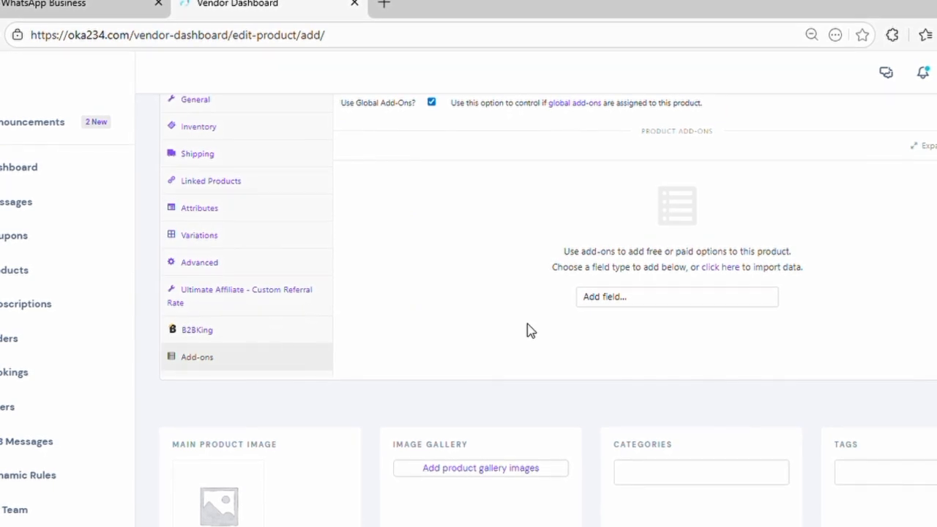
scroll(530, 329, up, 2)
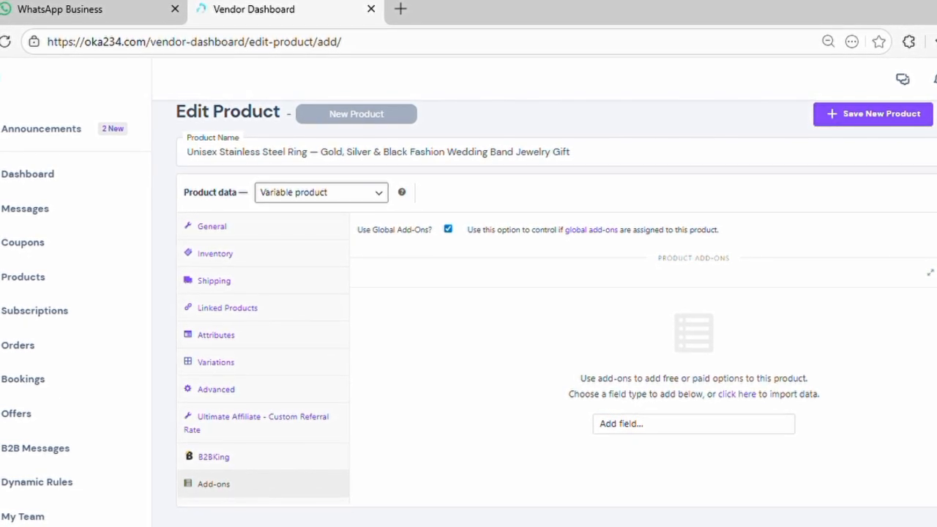
scroll(469, 315, down, 3)
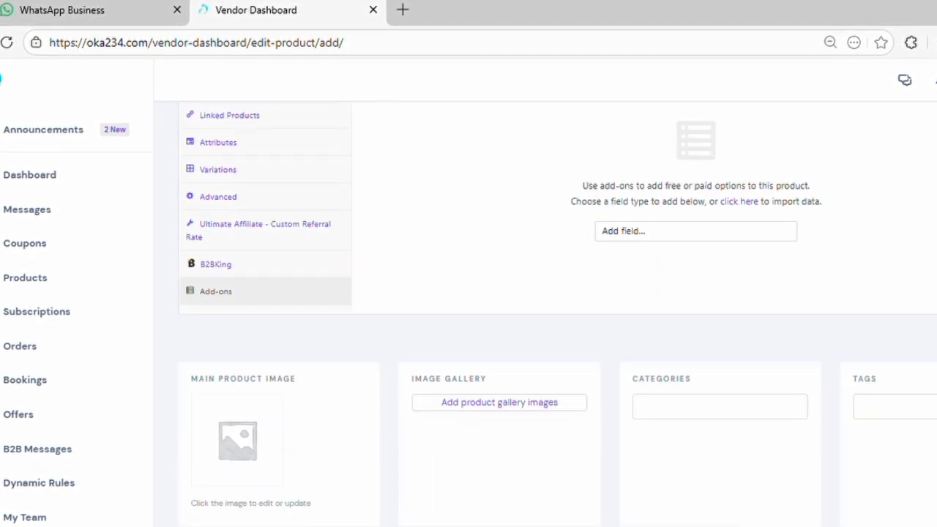
Upload the ring photos and use the silver, black and gold ring photo as main product image, with title and alt text "customized ring".
scroll(468, 315, down, 2)
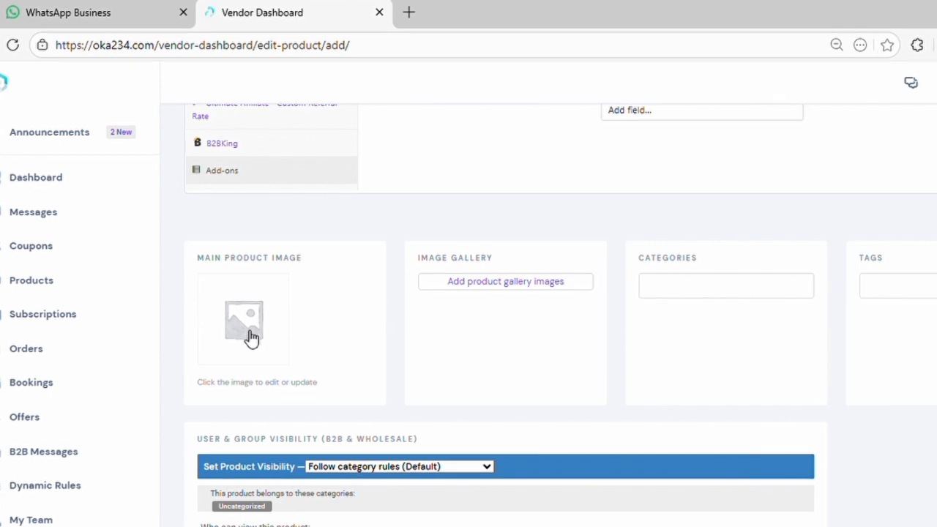
click(251, 338)
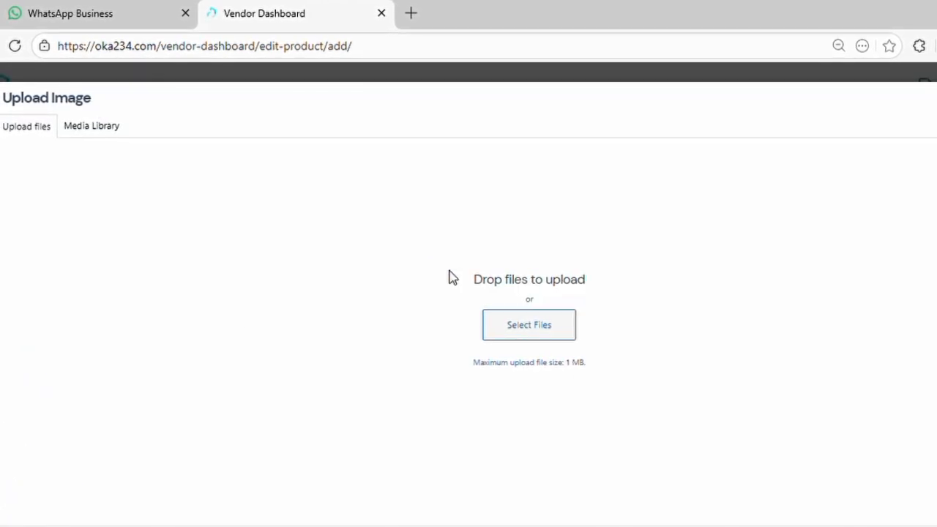
click(516, 327)
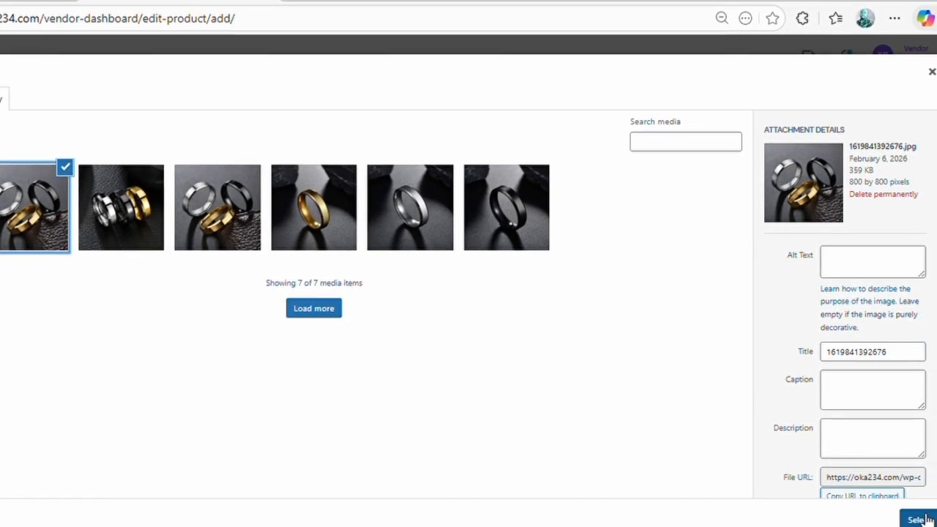
double_click(884, 355)
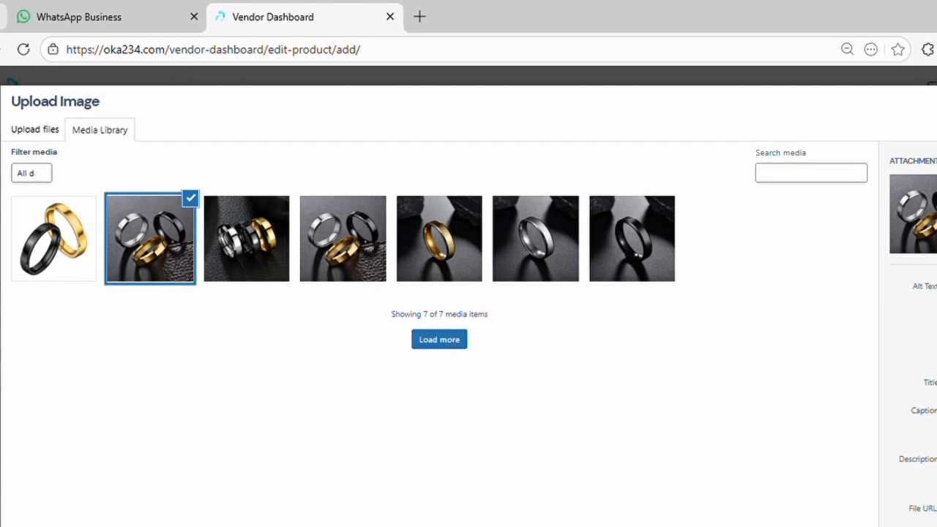
key(BackSpace)
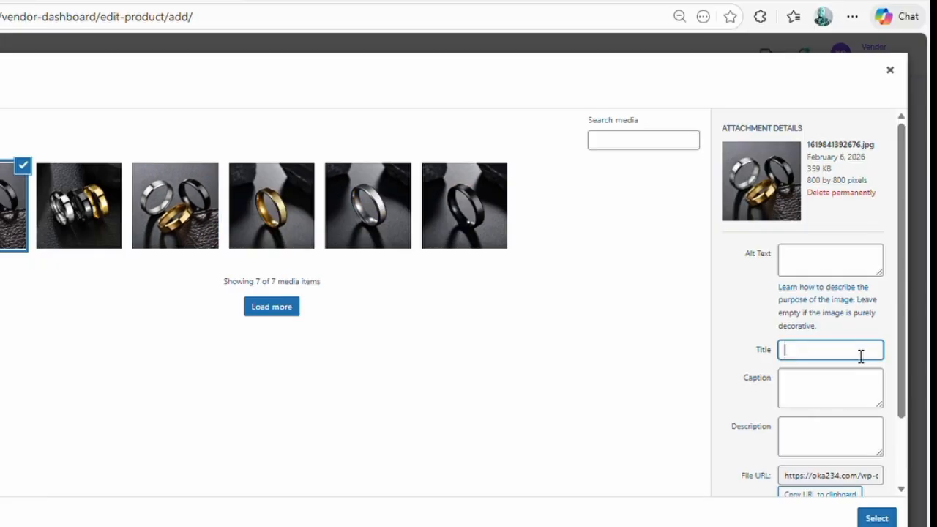
text(customized ring)
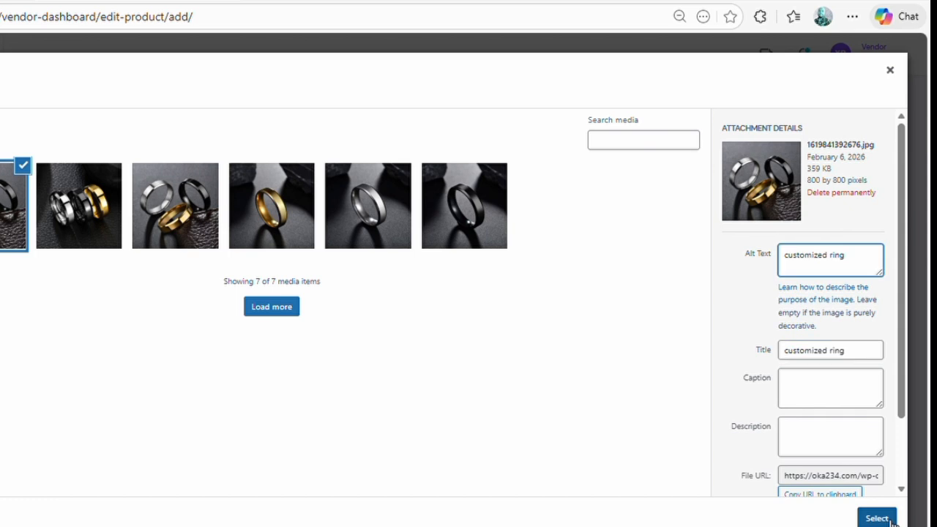
click(890, 519)
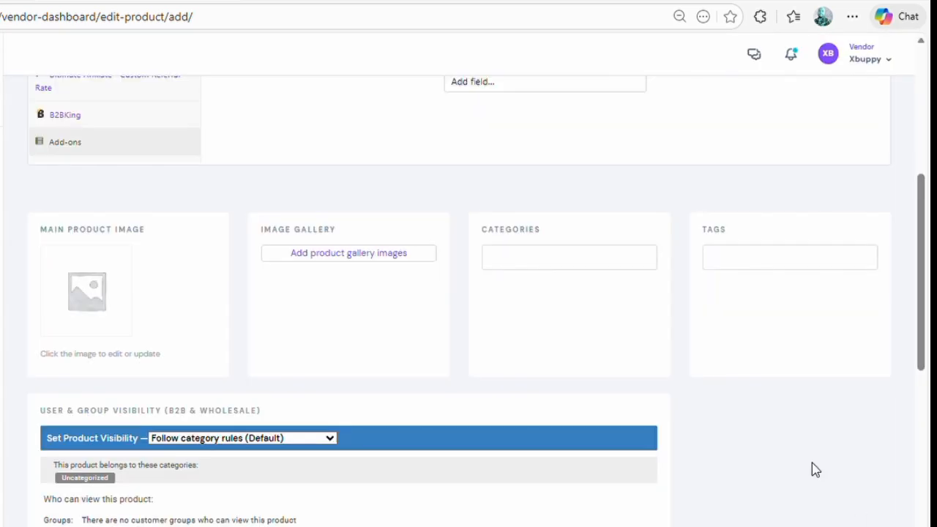
Add the six distinct ring photos from the media library to the product's image gallery, leaving out the duplicate three-ring photo.
click(381, 261)
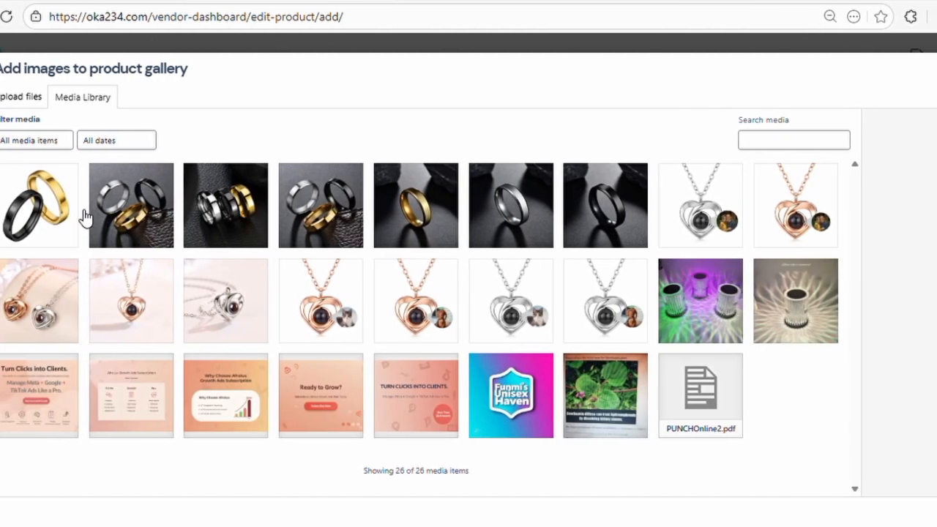
click(80, 209)
click(180, 207)
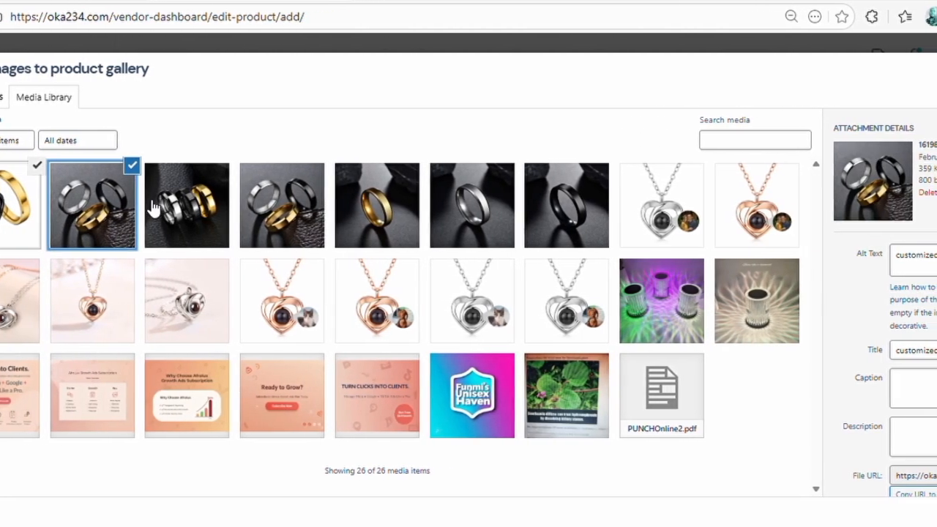
click(220, 208)
click(315, 209)
click(359, 209)
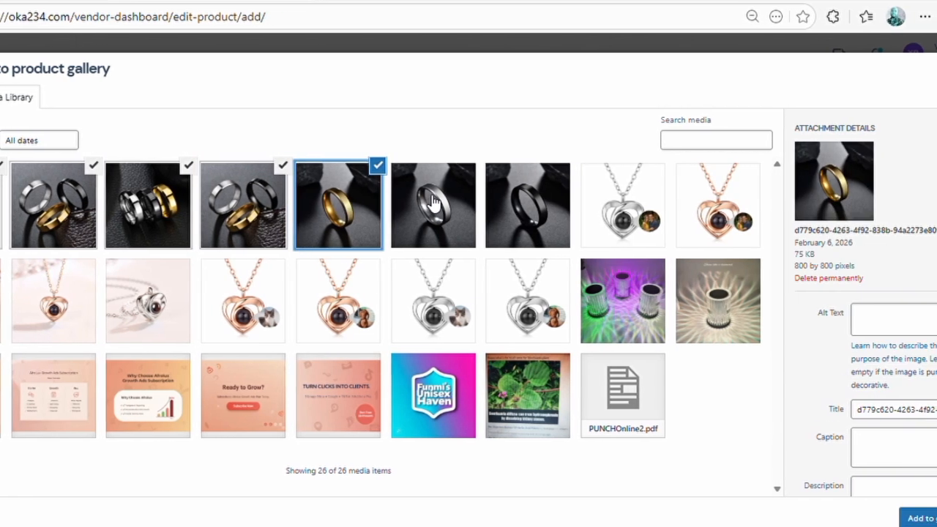
click(439, 209)
click(516, 203)
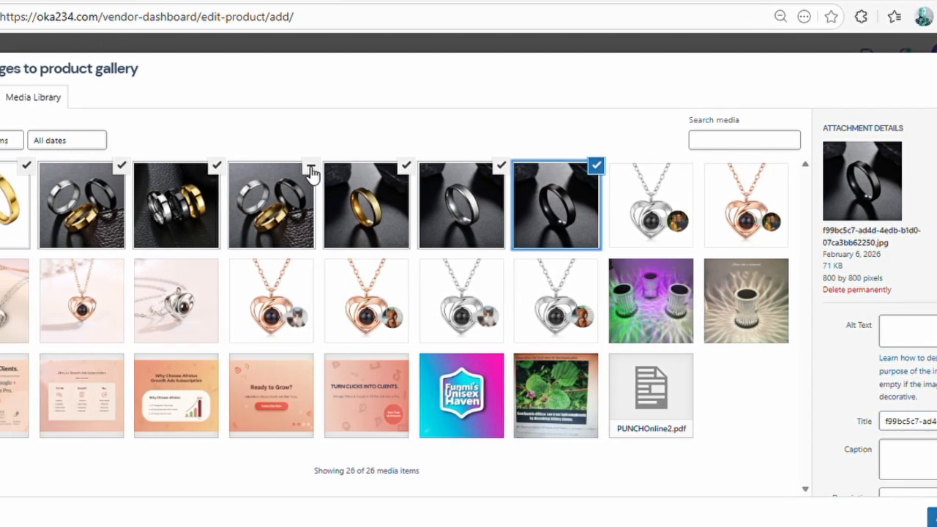
click(311, 168)
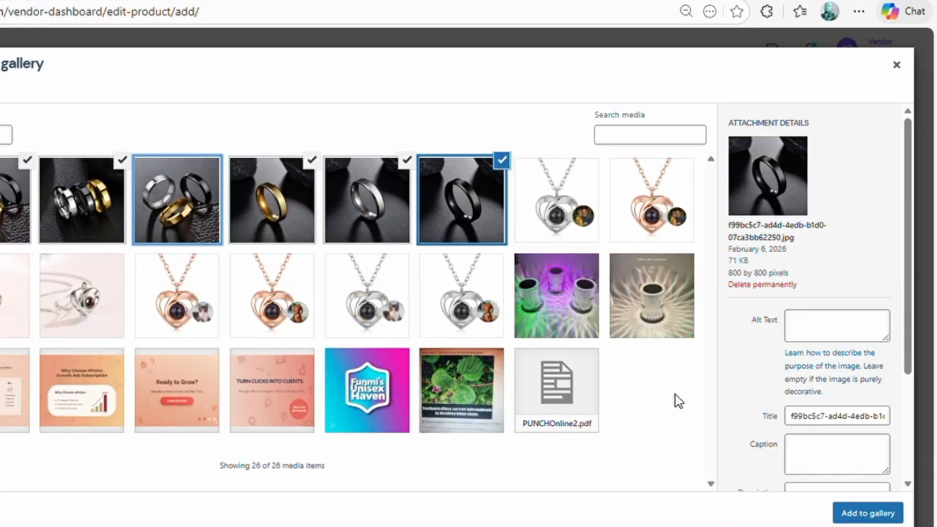
click(877, 515)
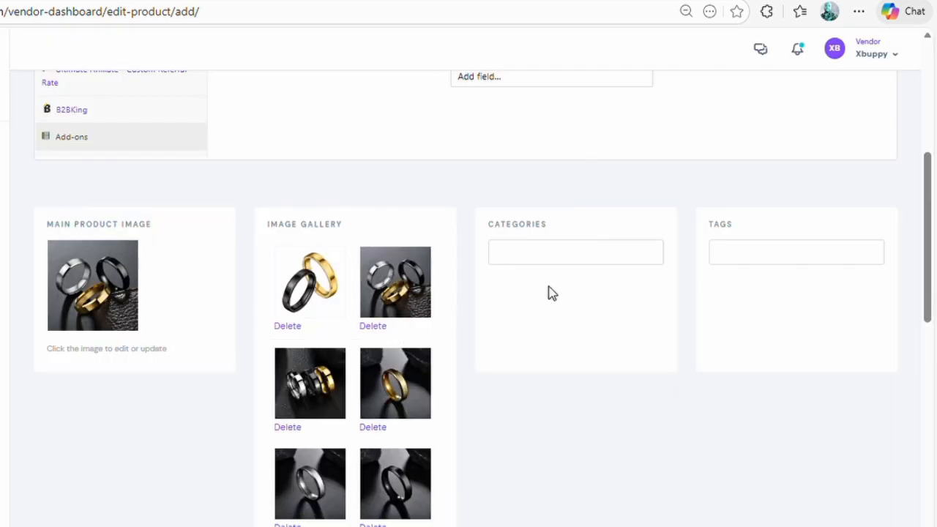
Assign the product to the POD category.
click(535, 265)
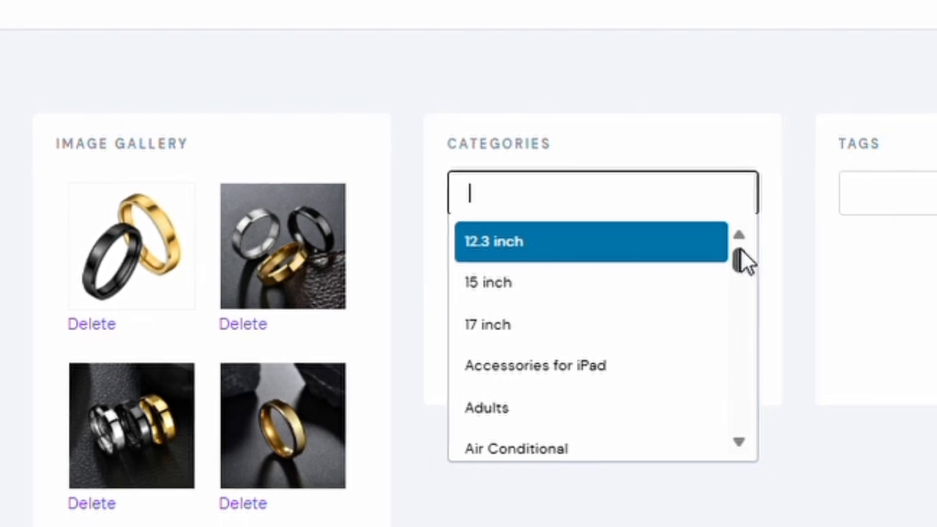
drag(715, 268, 716, 305)
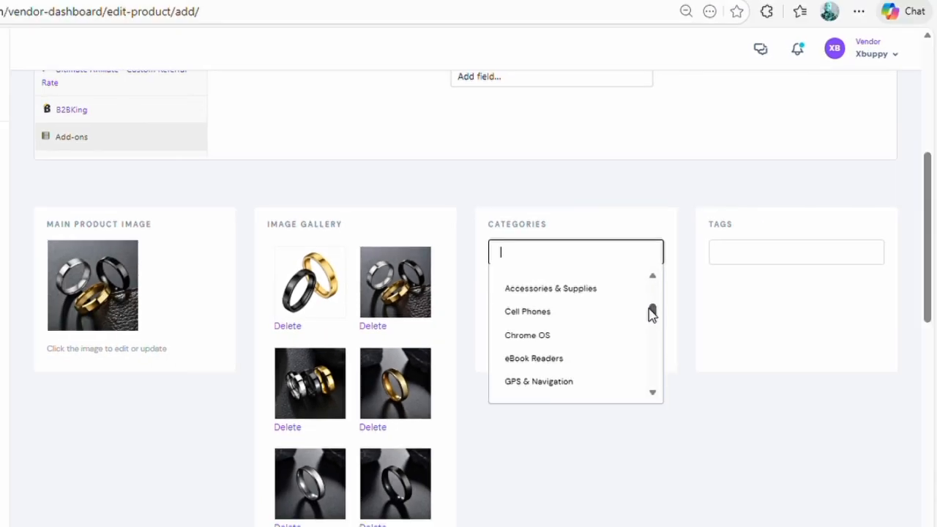
drag(649, 309, 649, 280)
text(pod)
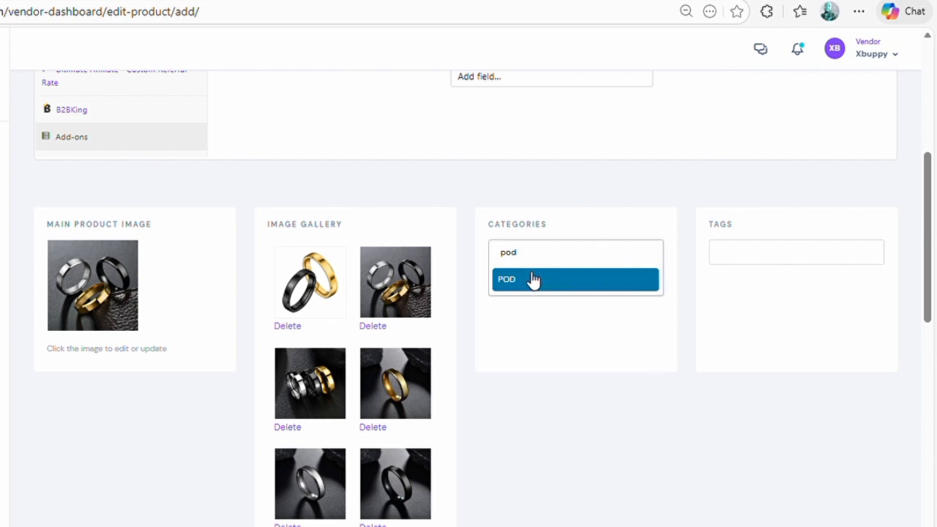
click(534, 281)
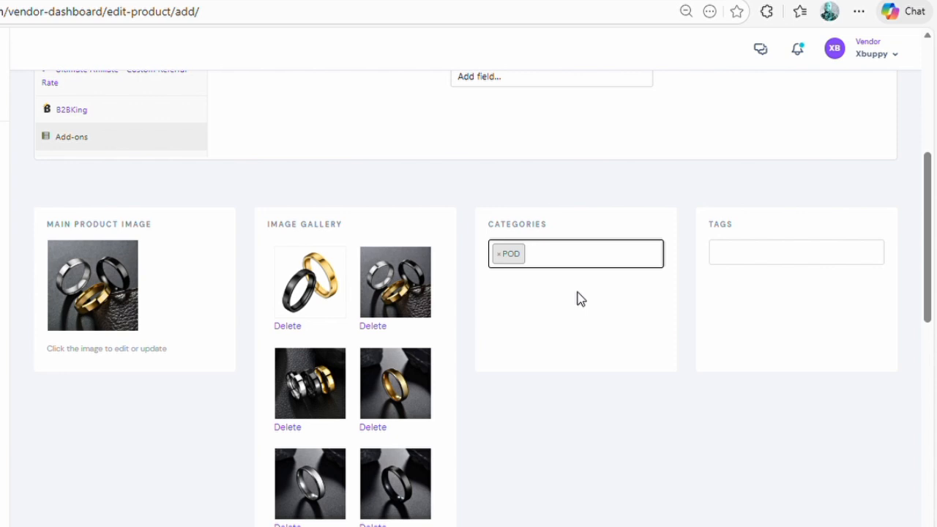
Tag the product with "Affordable Engagement Ring" and "Diamond ring".
click(750, 263)
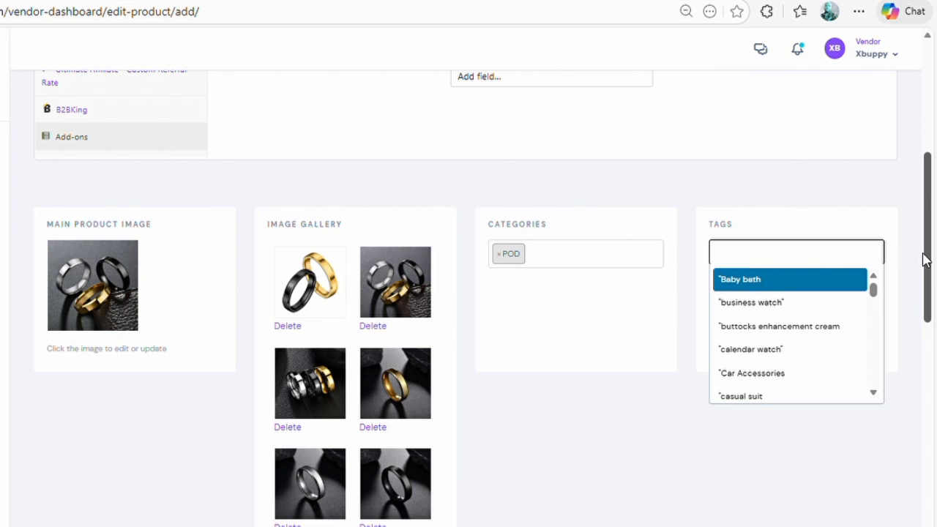
text(ring)
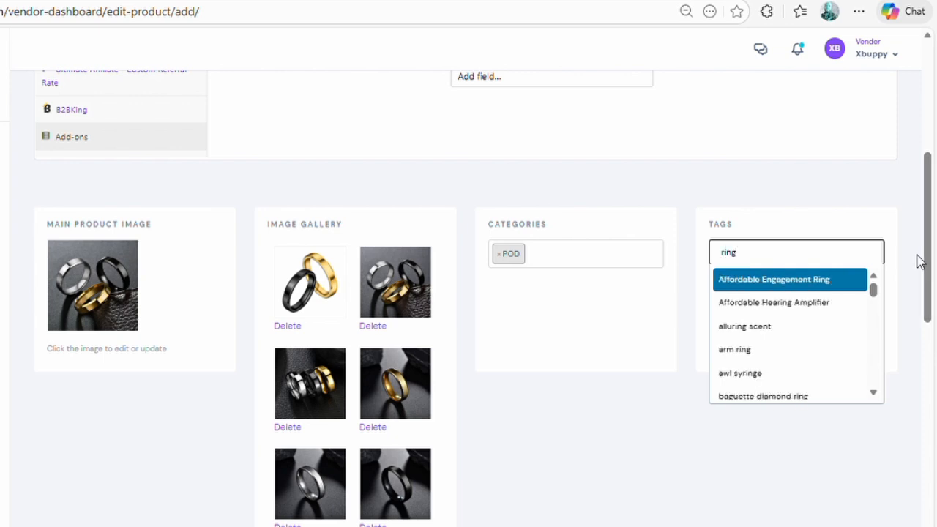
click(854, 285)
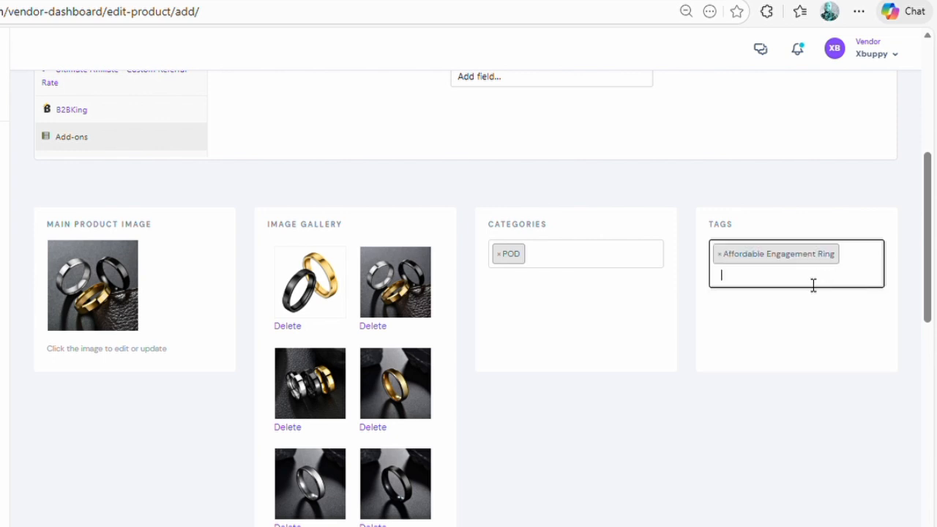
text(ring)
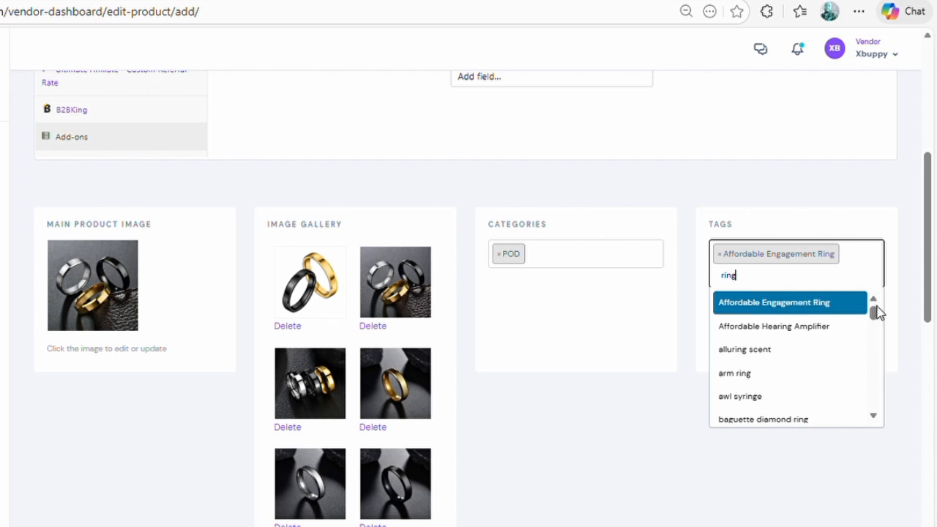
drag(876, 316, 872, 337)
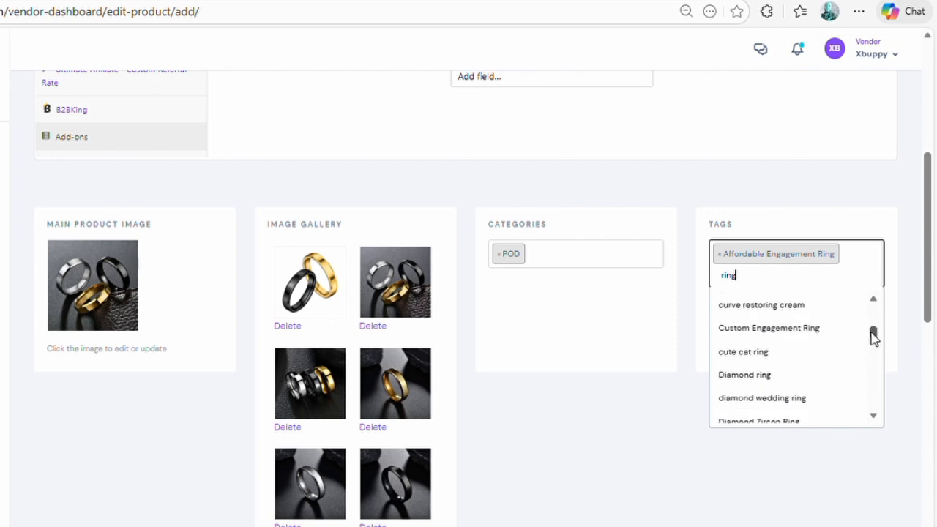
click(811, 382)
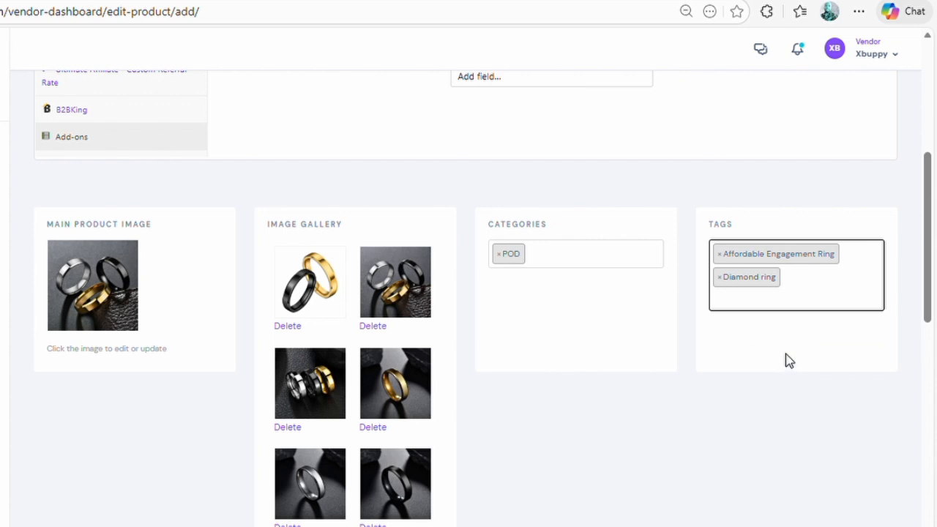
Paste the prepared ring text into the product's Description and correct the Q4 answer to "known for its strength".
drag(931, 285, 934, 502)
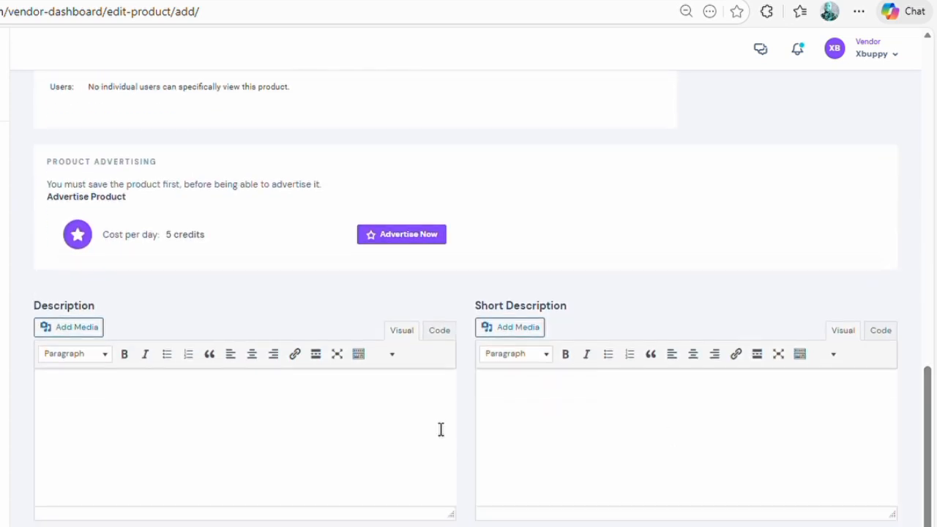
click(225, 409)
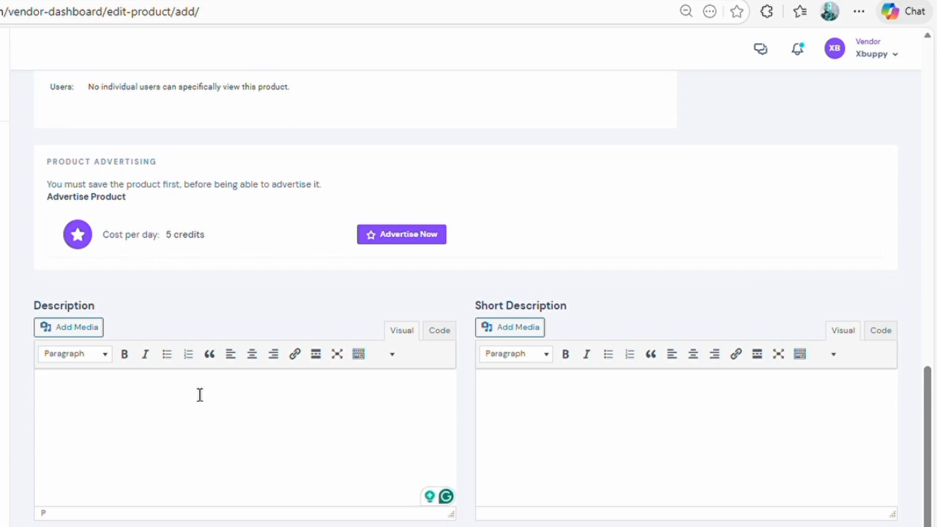
key(ctrl+v)
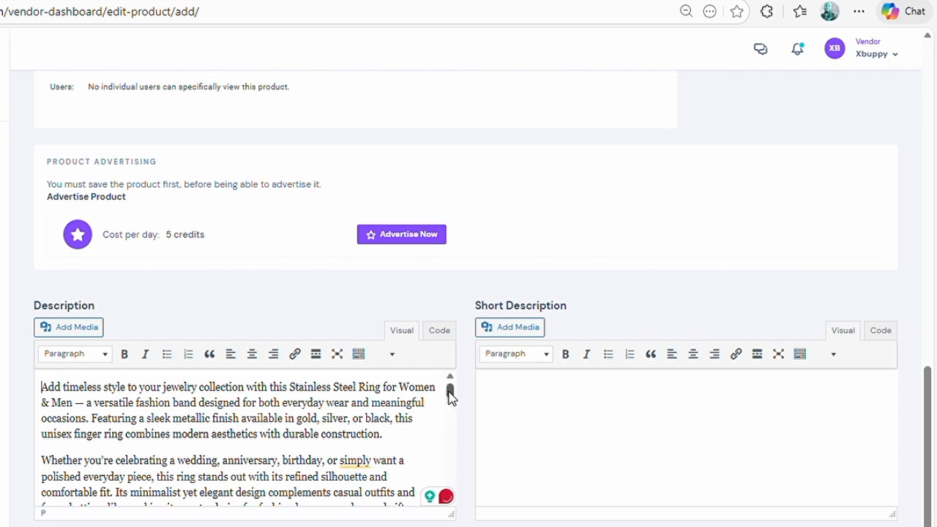
drag(450, 396, 408, 497)
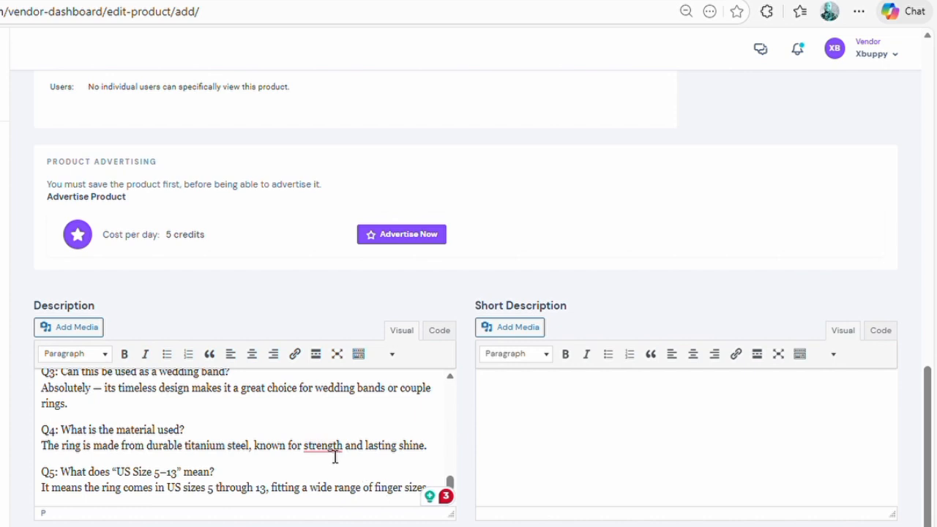
mouse_move(336, 457)
click(340, 384)
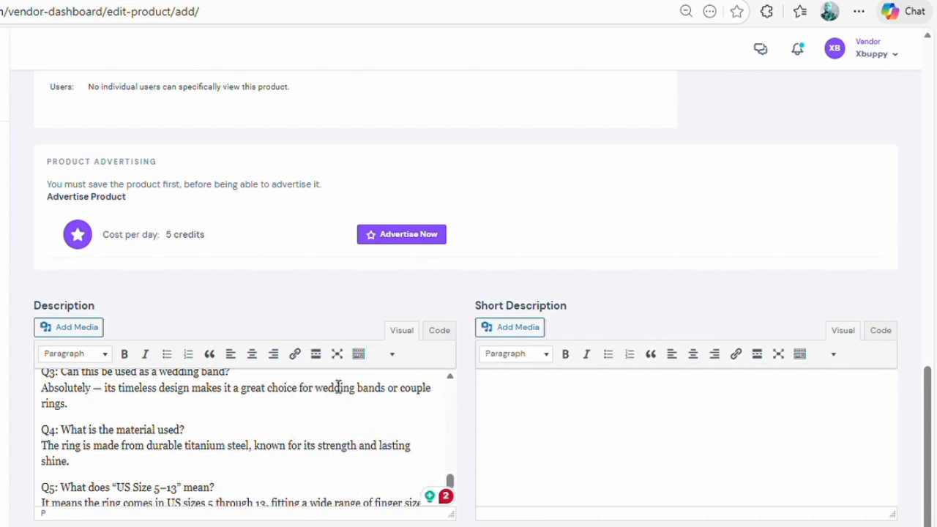
scroll(309, 484, down, 1)
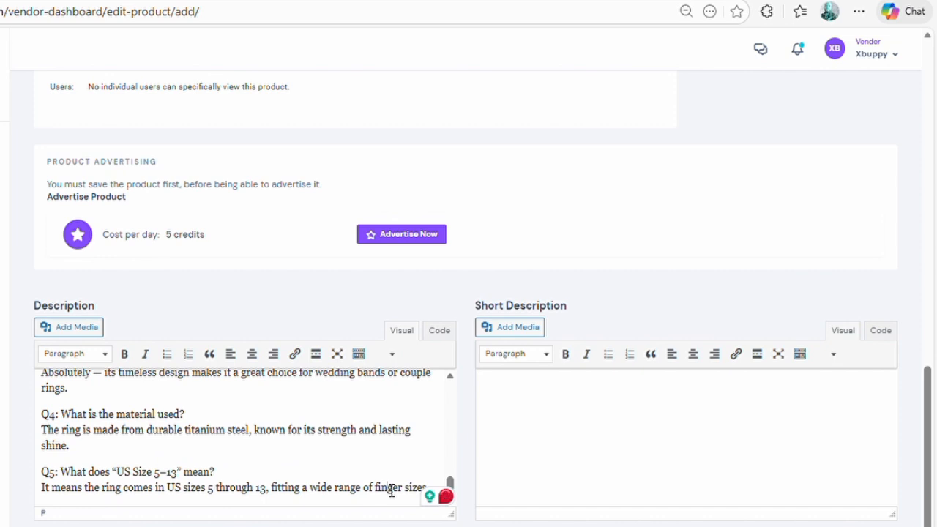
Add a bold "PRODUCT IMAGES:" heading after the Q5 answer in the Description, followed by an empty line.
key(Return)
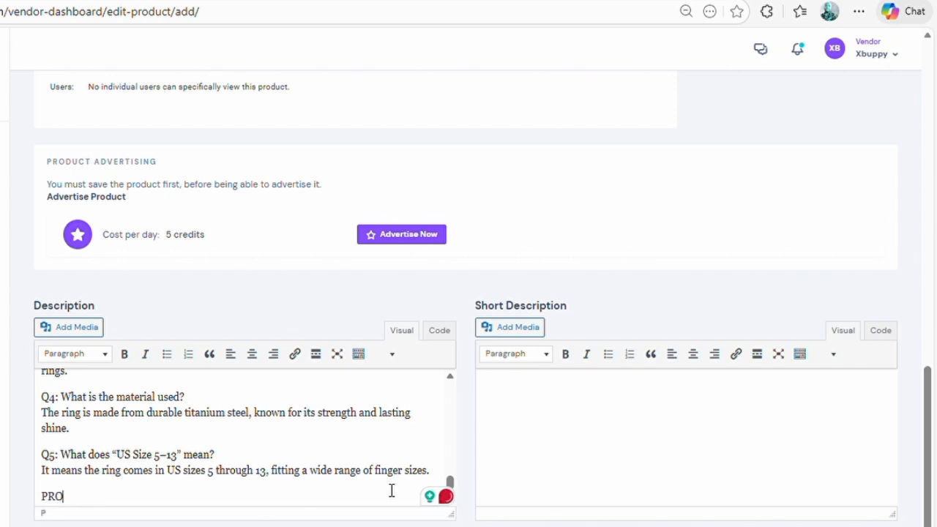
text(PRODUN)
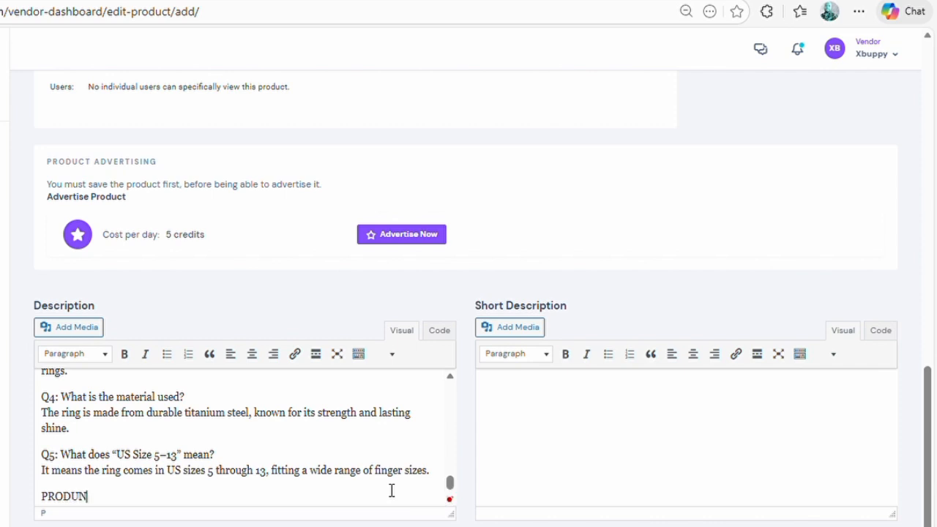
key(BackSpace)
text(CT)
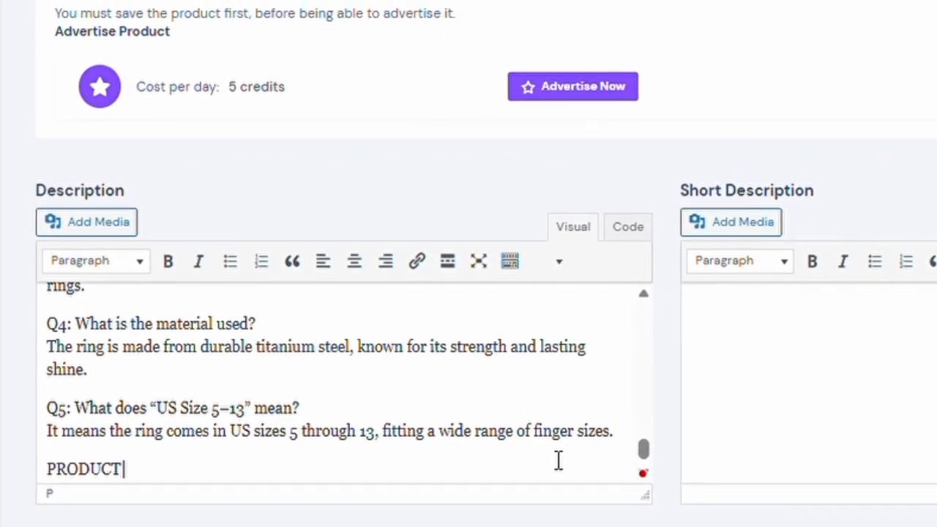
text( IMA)
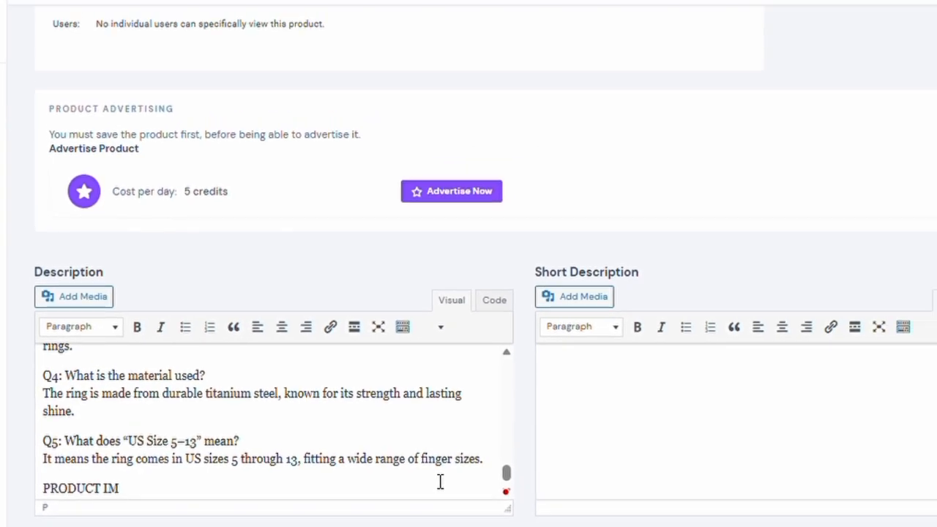
text(GES:)
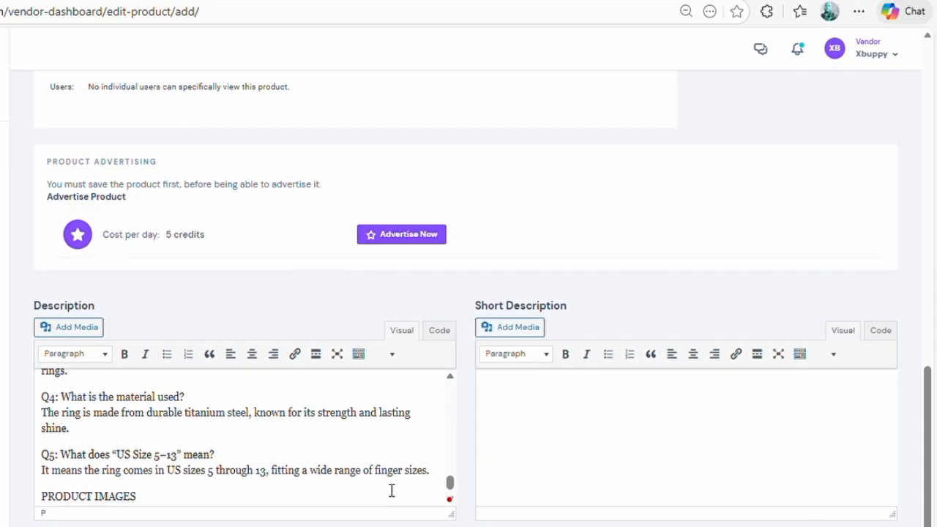
triple_click(125, 499)
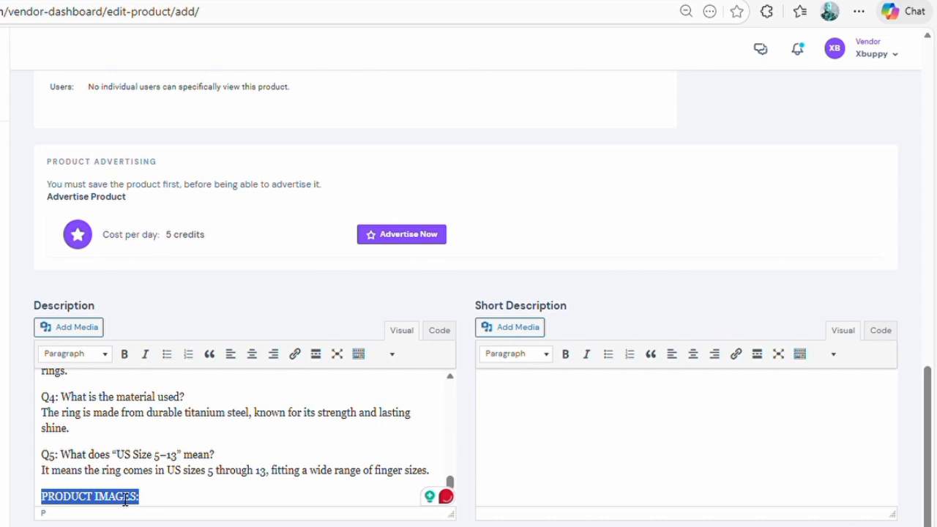
click(124, 353)
click(211, 502)
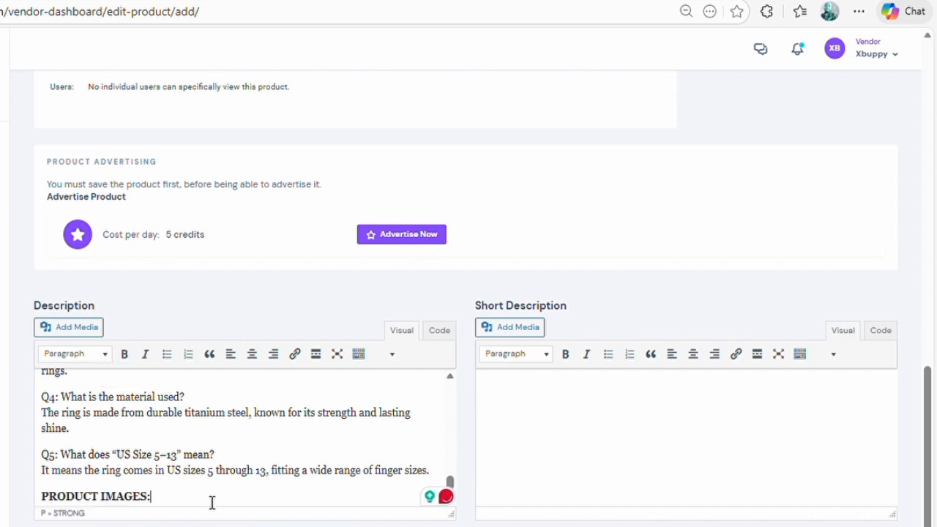
key(Return)
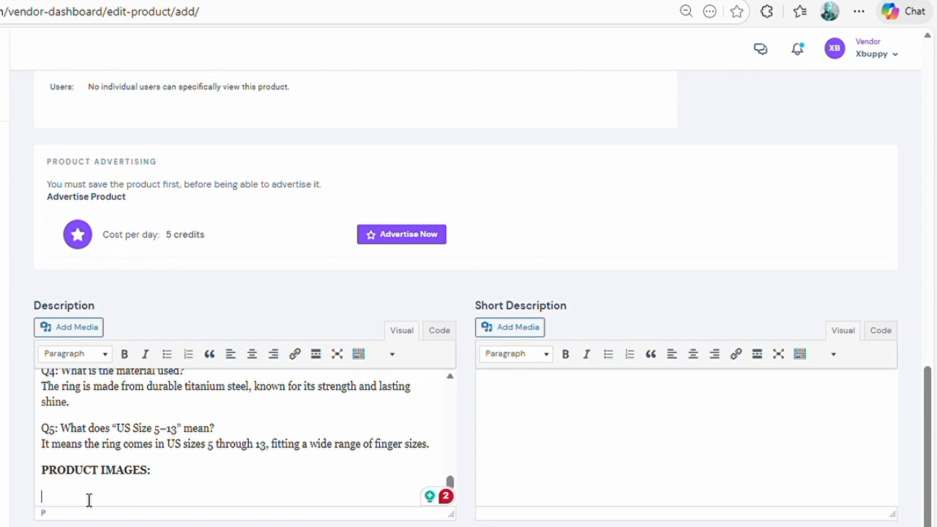
Insert all seven ring photos from the media library into the Description under the "PRODUCT IMAGES:" heading.
click(72, 335)
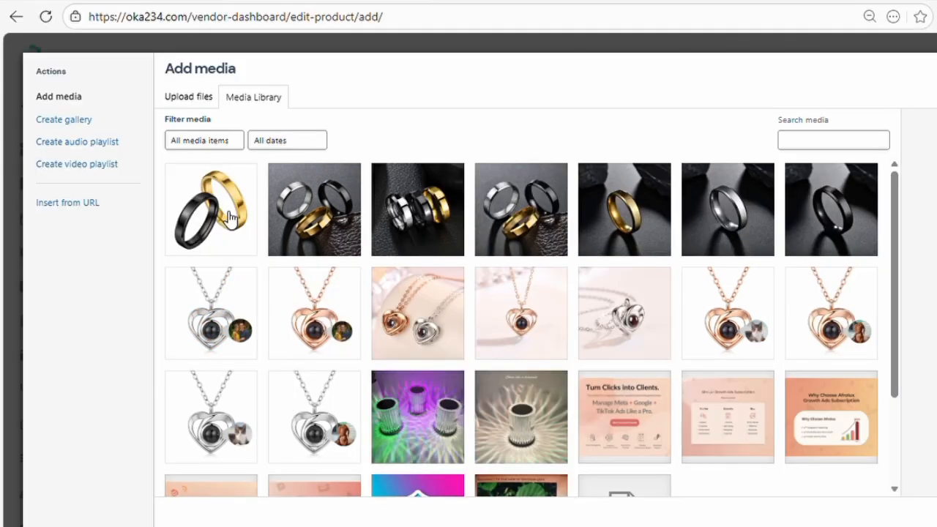
click(231, 217)
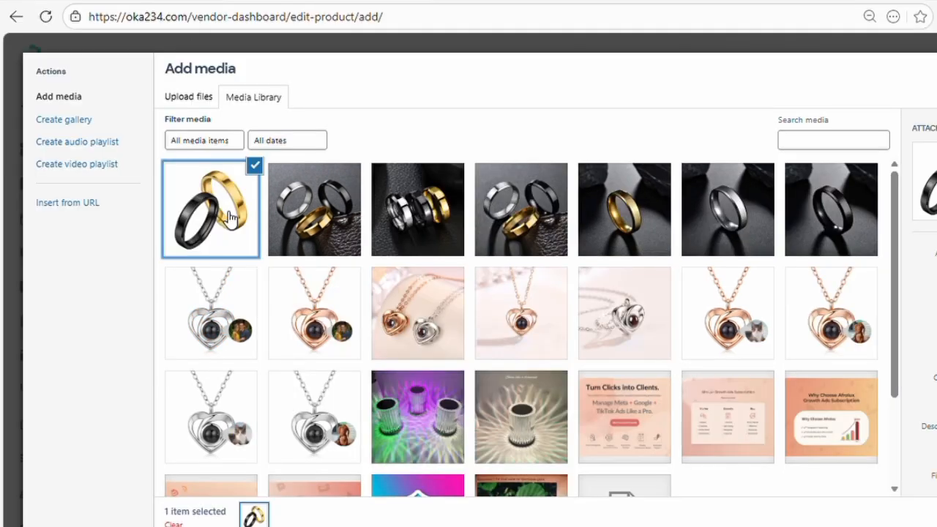
click(311, 213)
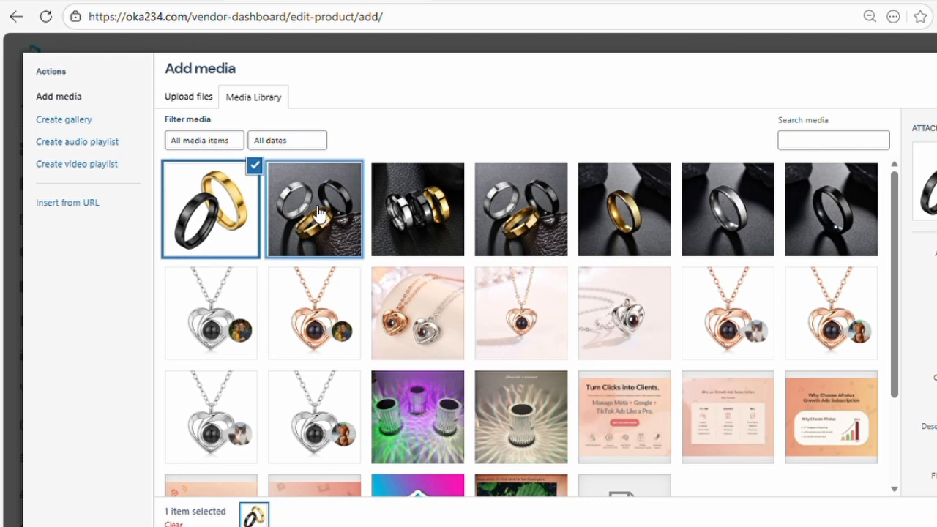
click(414, 211)
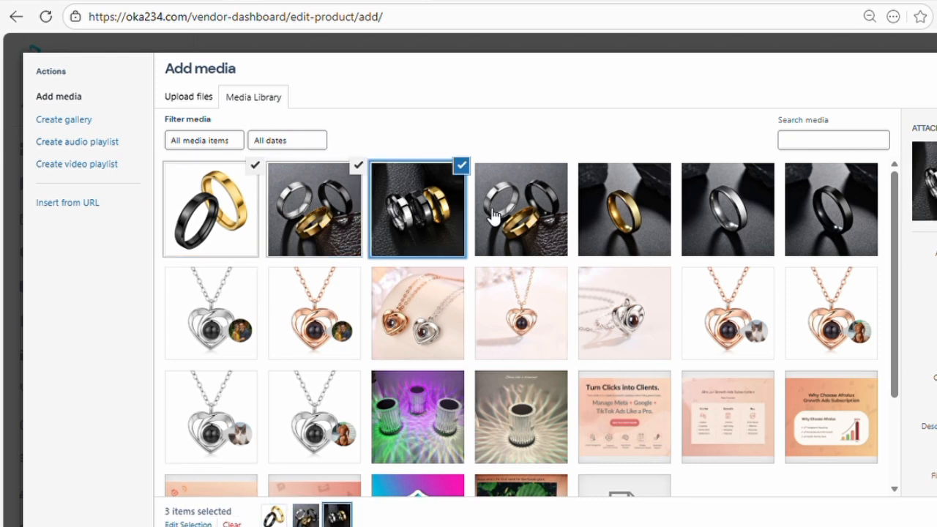
ctrl+click(513, 222)
ctrl+click(607, 217)
ctrl+click(716, 212)
ctrl+click(820, 210)
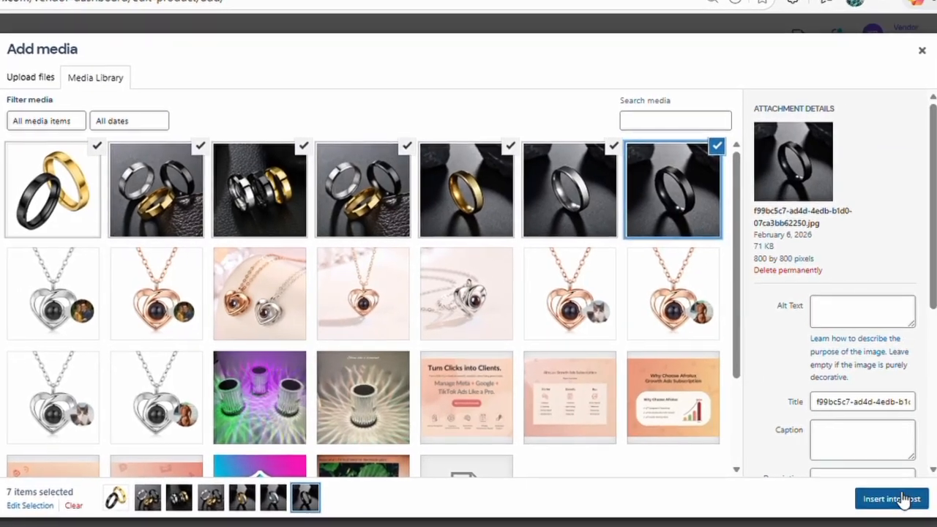
click(931, 504)
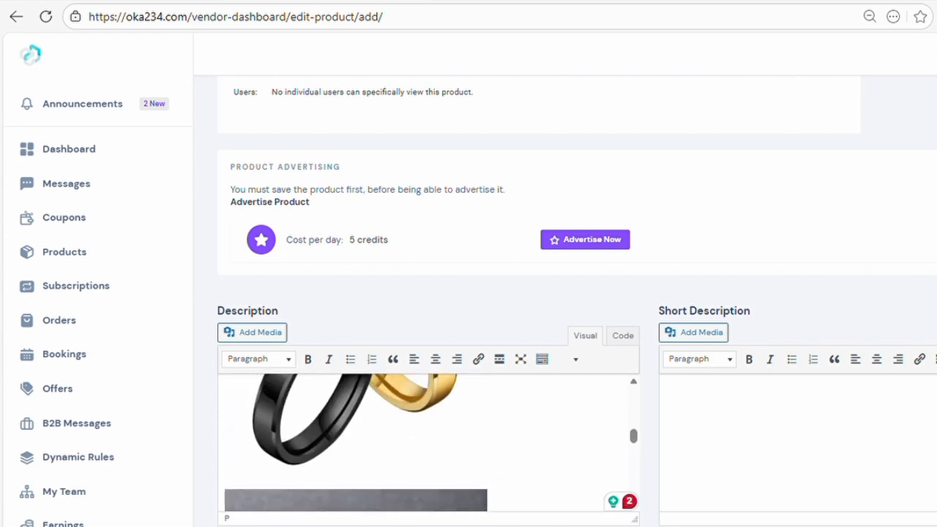
scroll(428, 443, up, 3)
scroll(429, 443, down, 5)
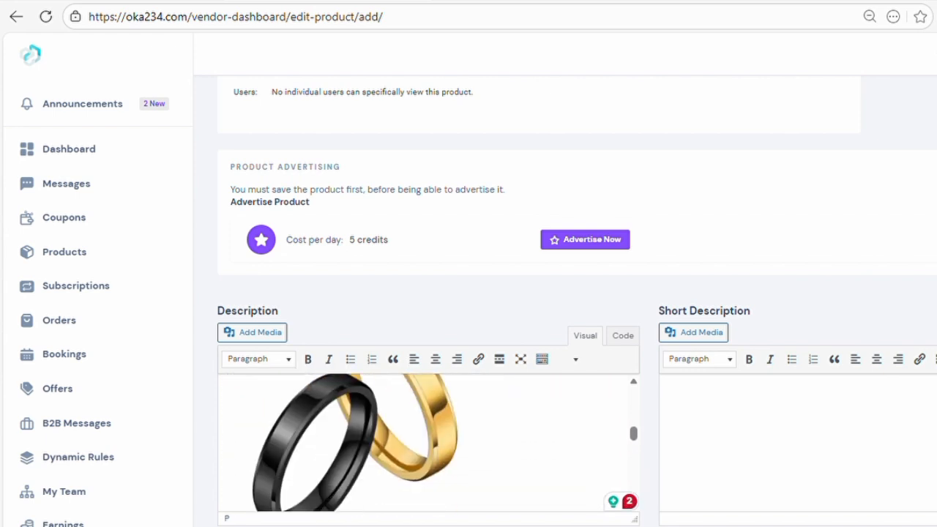
scroll(428, 443, down, 3)
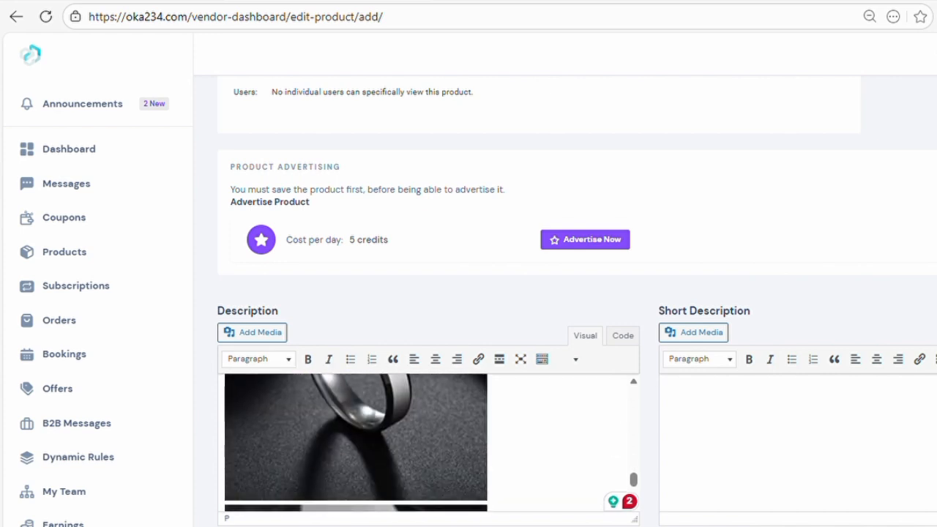
scroll(429, 443, down, 2)
scroll(428, 442, up, 1)
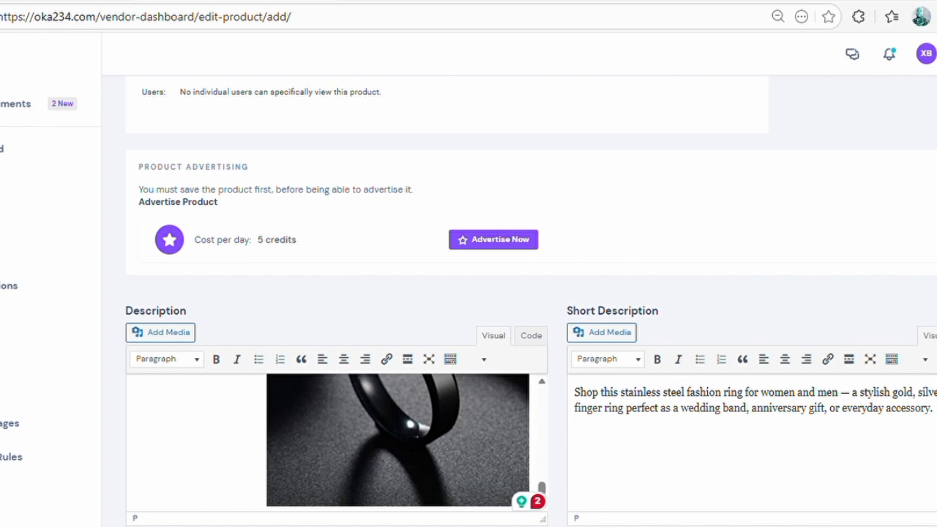
Save the ring as a new product.
scroll(531, 301, up, 3)
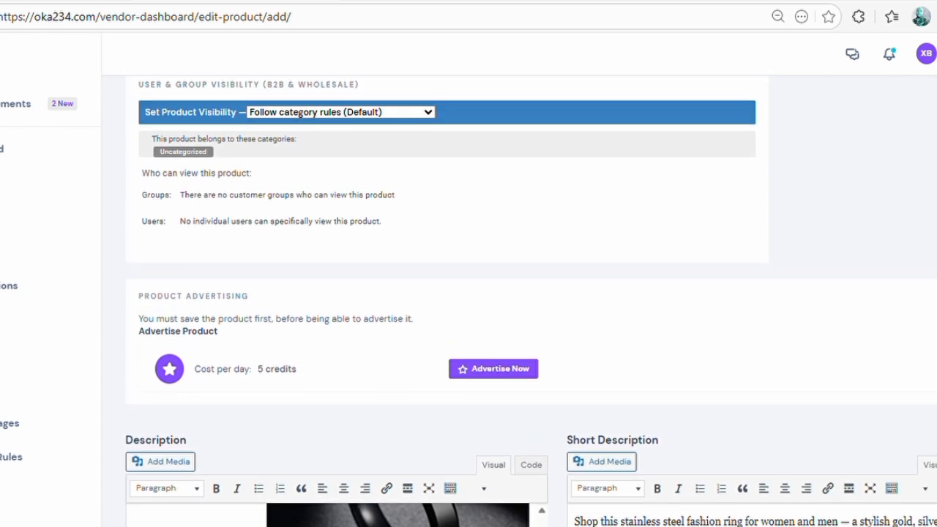
scroll(531, 301, up, 8)
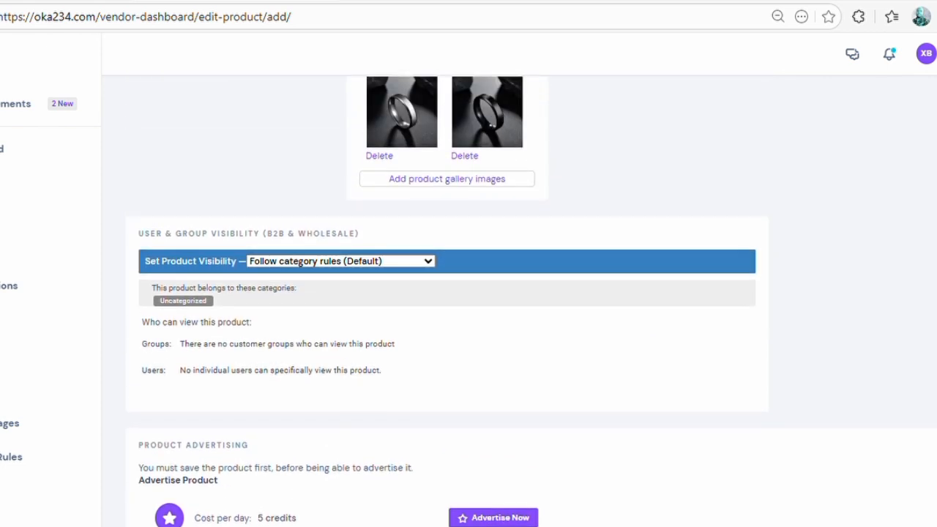
scroll(531, 301, up, 5)
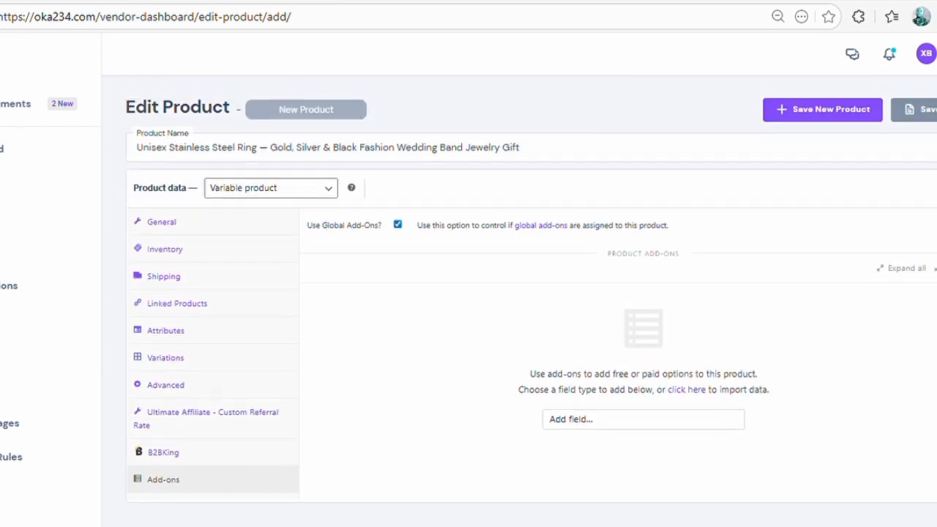
click(824, 111)
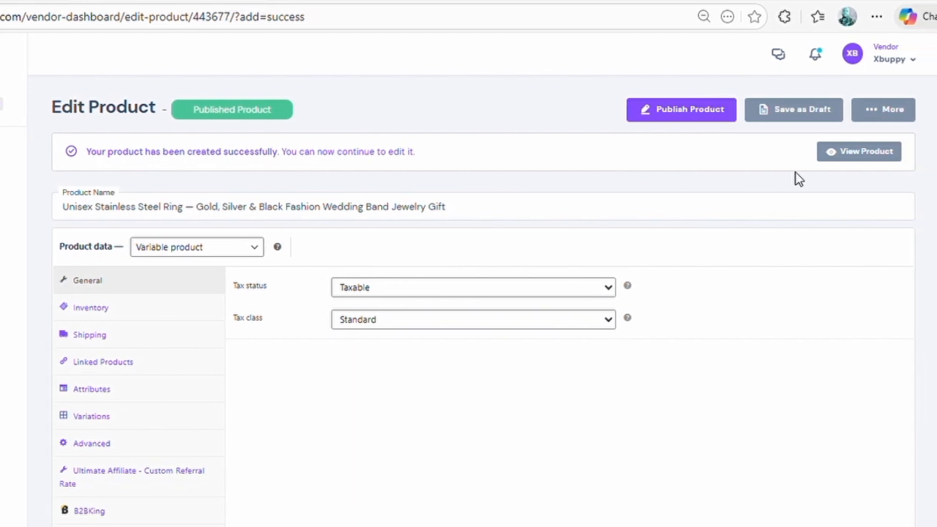
Open the ring's store page and review its price, short description, tags, color and size options, and customization fields.
click(863, 154)
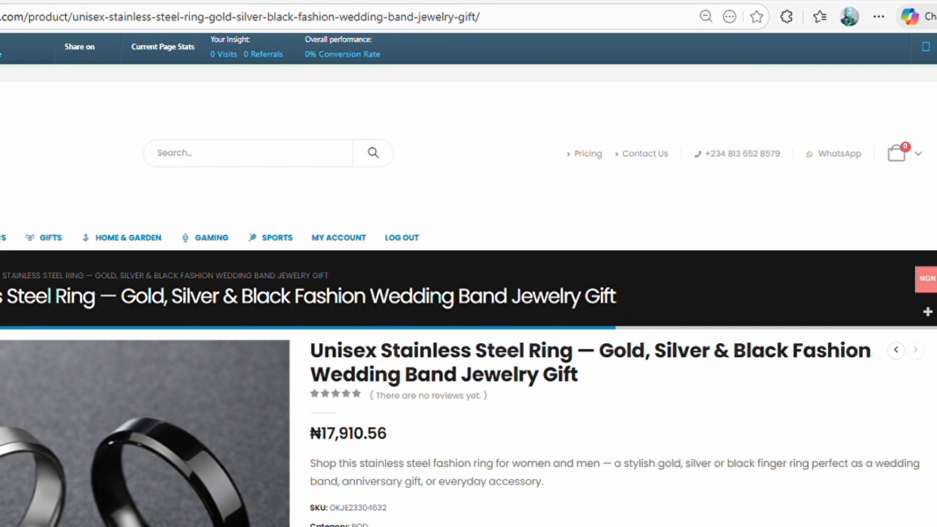
scroll(468, 293, down, 3)
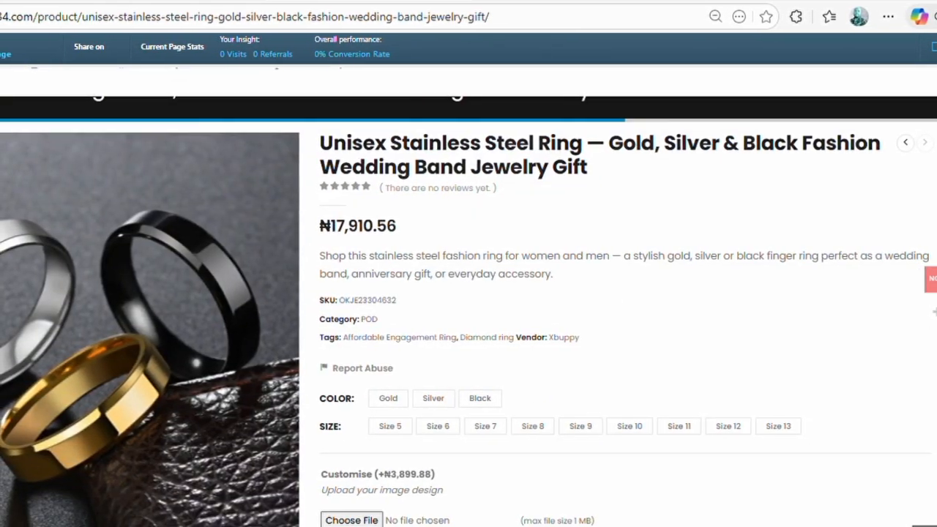
scroll(469, 293, down, 2)
scroll(469, 293, down, 2)
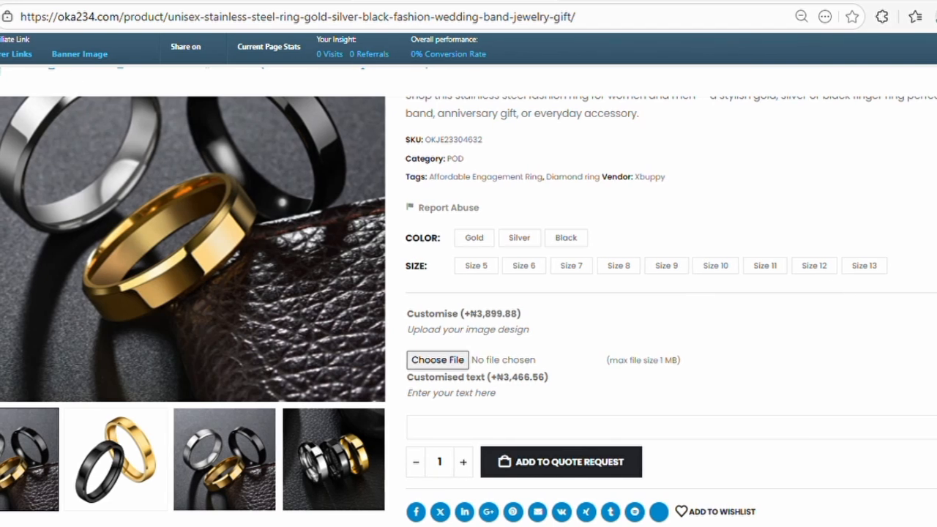
scroll(677, 278, up, 2)
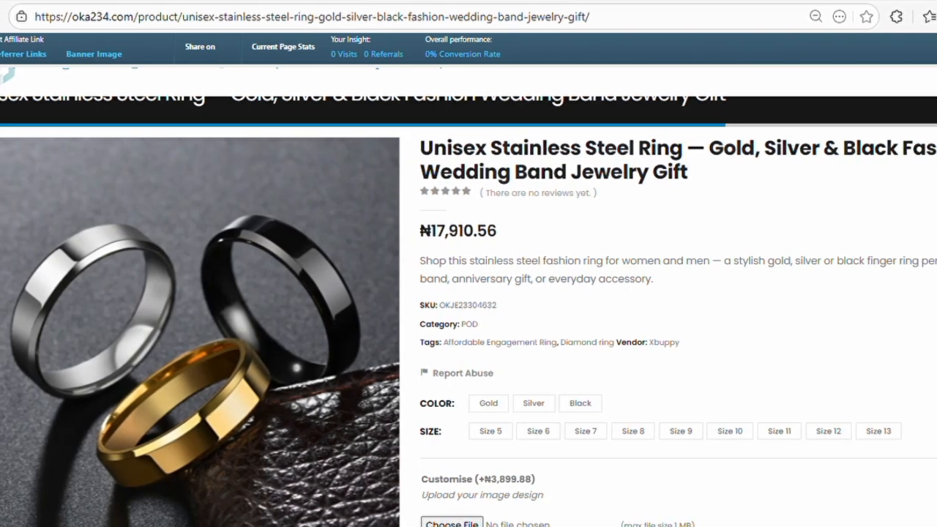
scroll(668, 325, down, 3)
Preview the ring's gallery photos and try the Gold color with Size 5, then deselect the size and choose Silver.
click(133, 401)
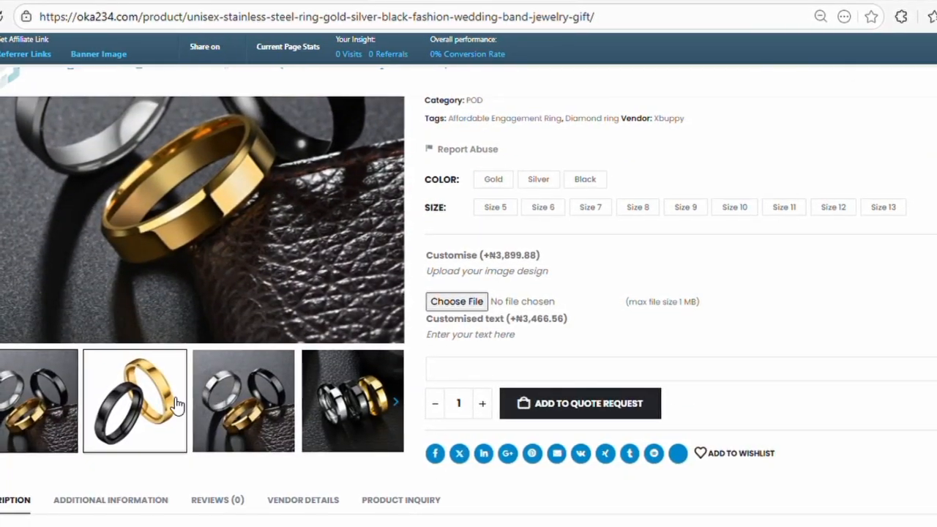
click(262, 396)
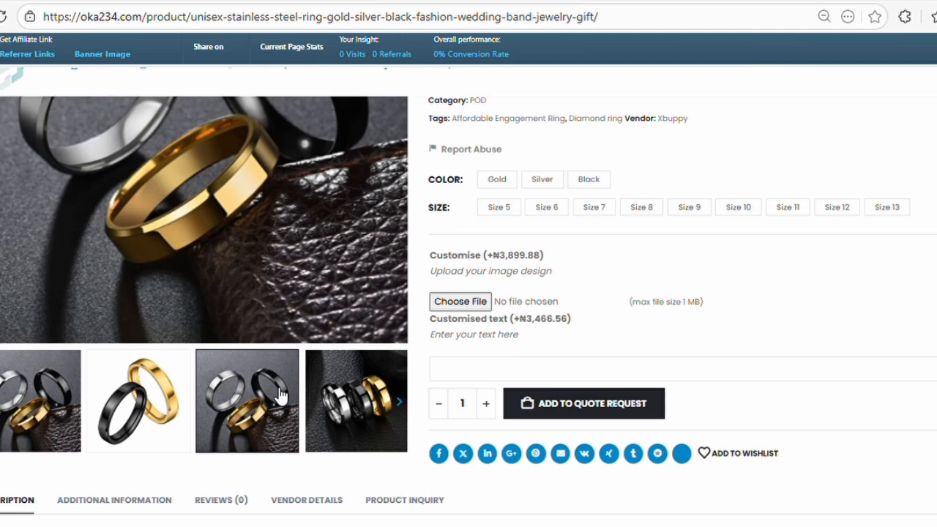
click(322, 396)
click(513, 182)
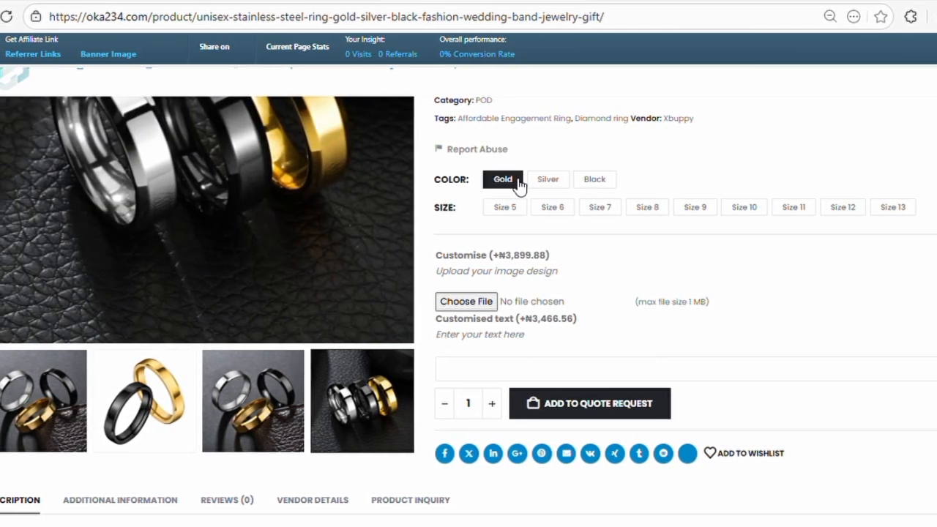
click(522, 209)
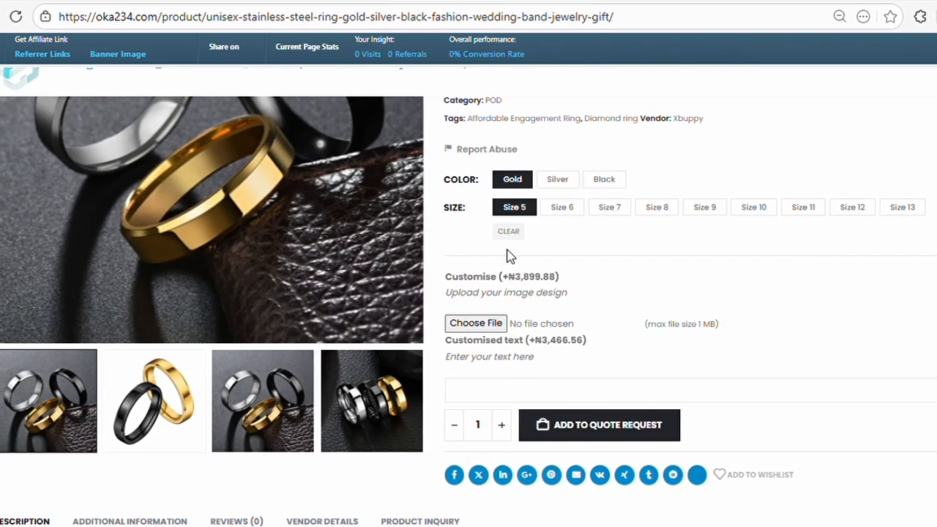
click(527, 212)
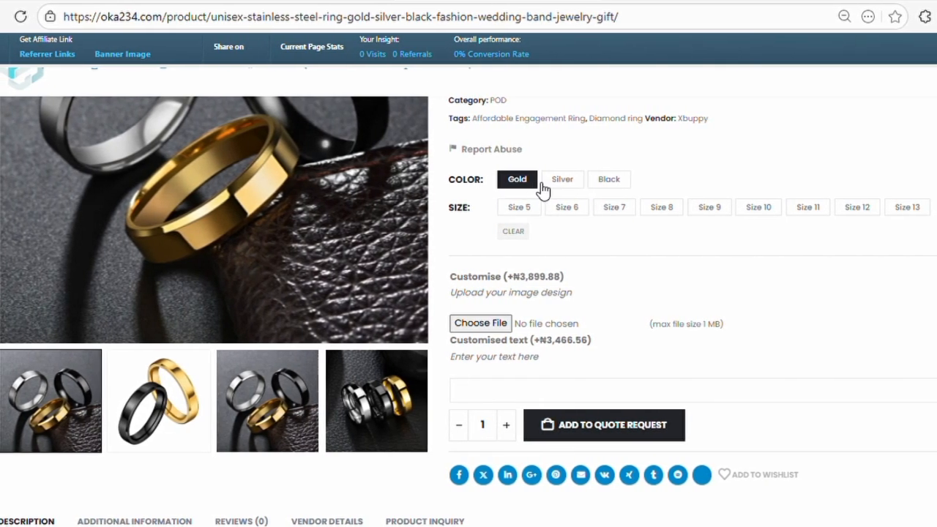
click(560, 181)
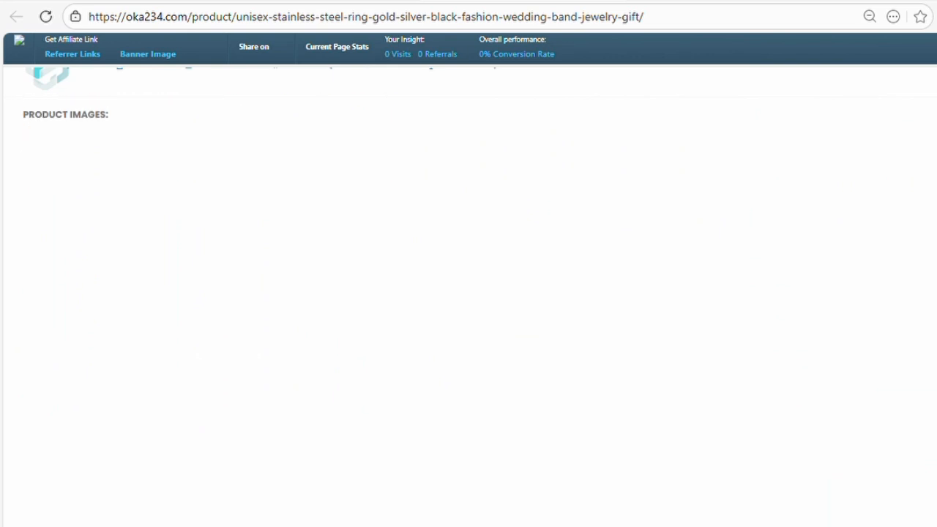
Examine the Q&A text and the product images in the description on the ring's store page.
scroll(469, 295, down, 4)
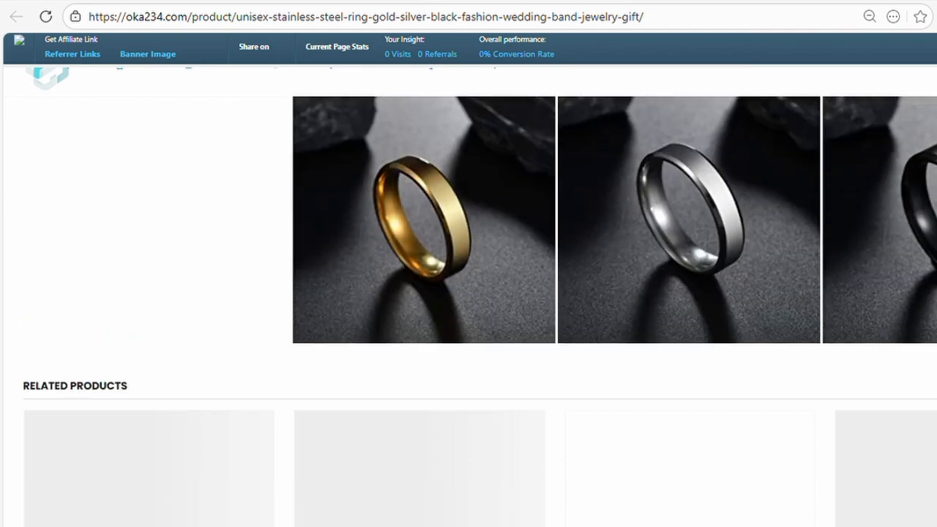
scroll(469, 296, up, 1)
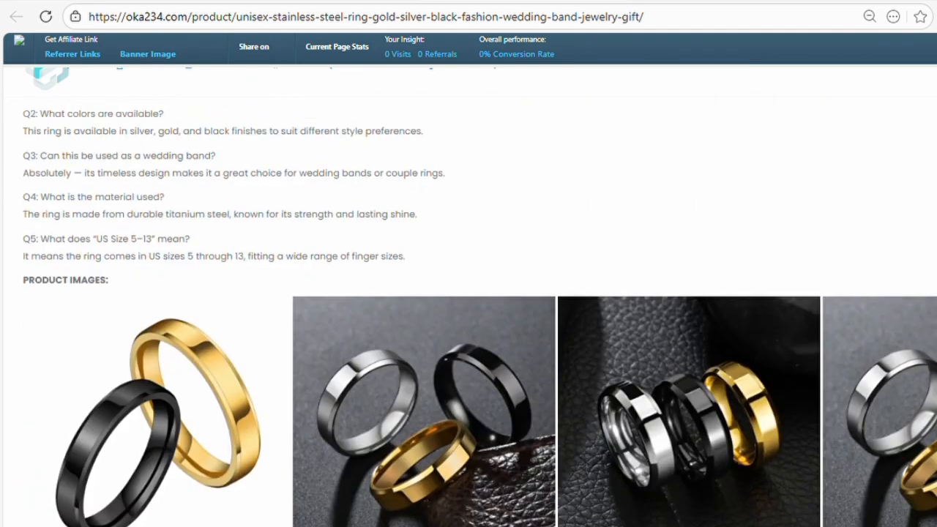
scroll(468, 295, down, 5)
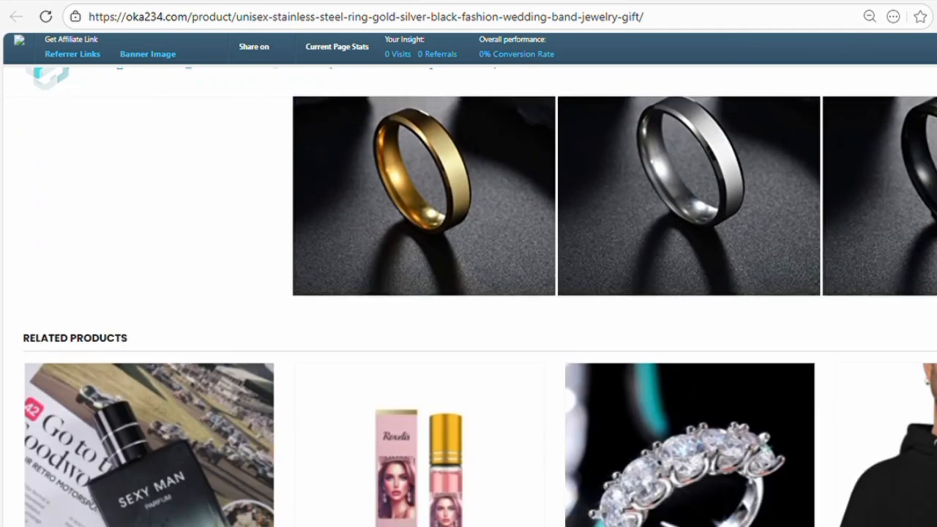
scroll(468, 295, up, 5)
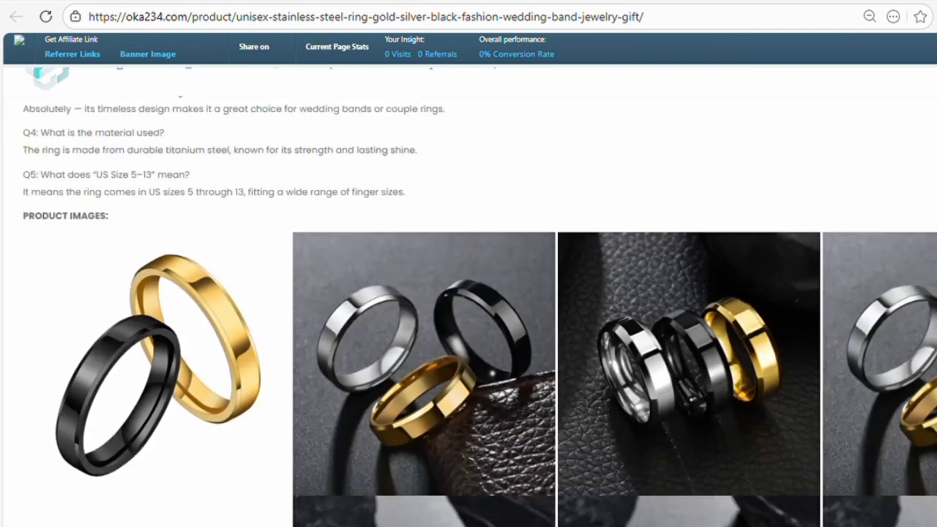
Review the ring's product images, product inquiry form, vendor details and additional information on the store page, and return to the description.
scroll(468, 296, up, 1)
scroll(468, 296, down, 3)
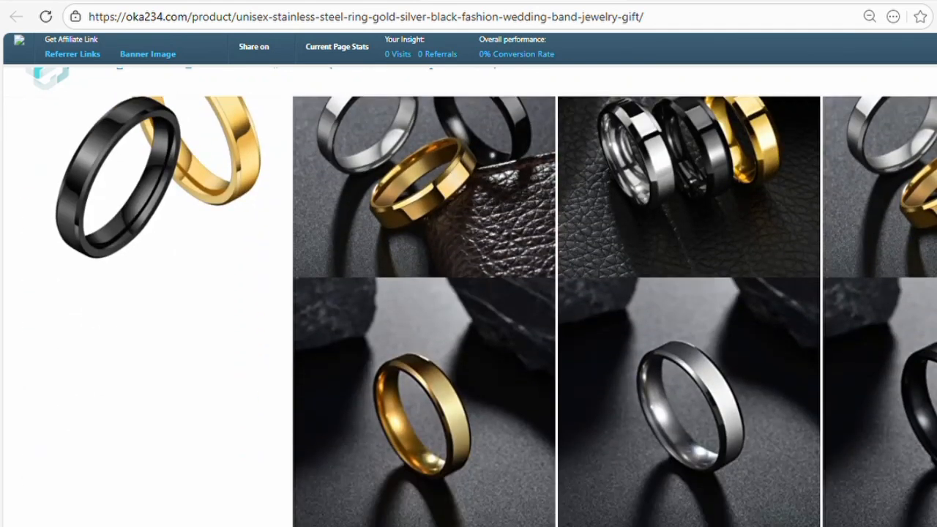
scroll(469, 296, up, 10)
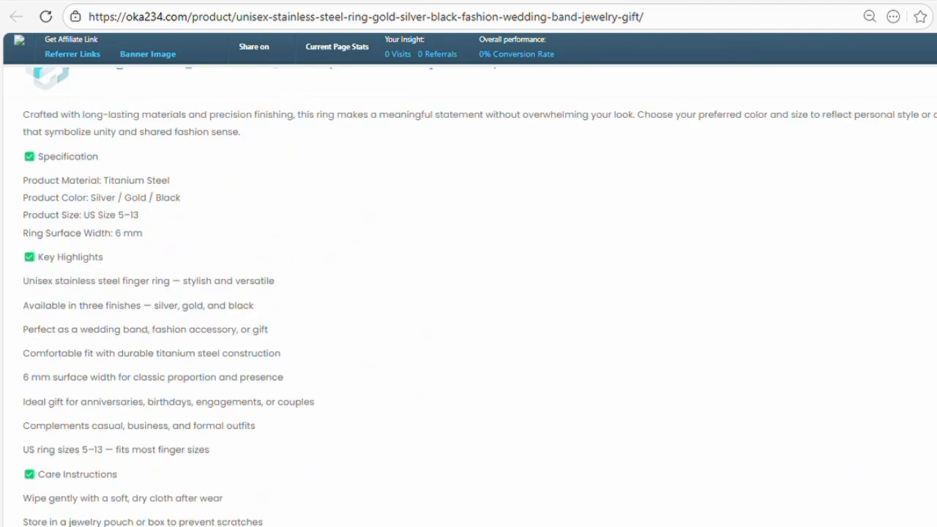
scroll(468, 296, up, 3)
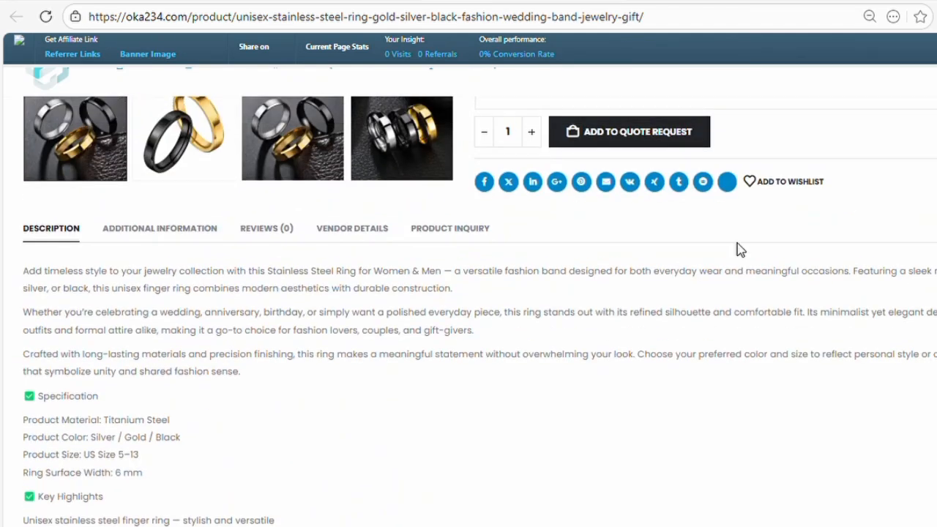
click(461, 235)
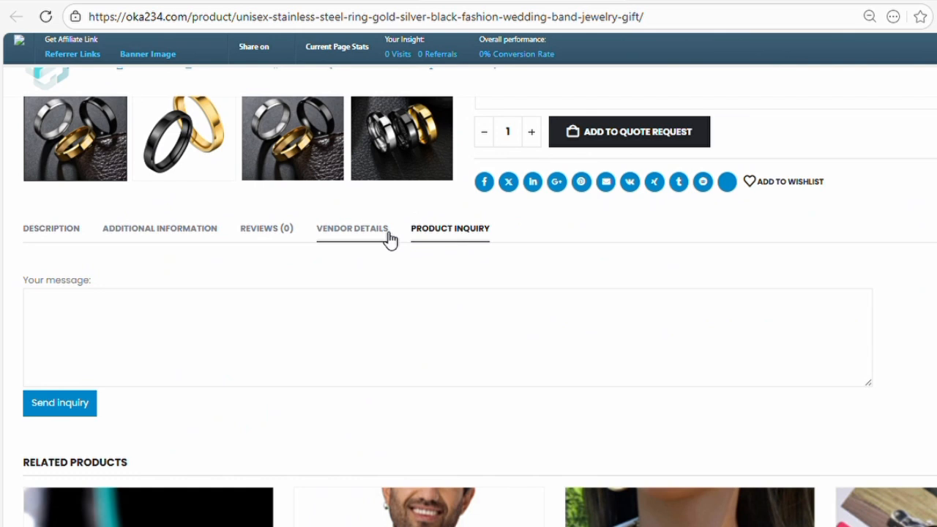
click(359, 230)
click(186, 242)
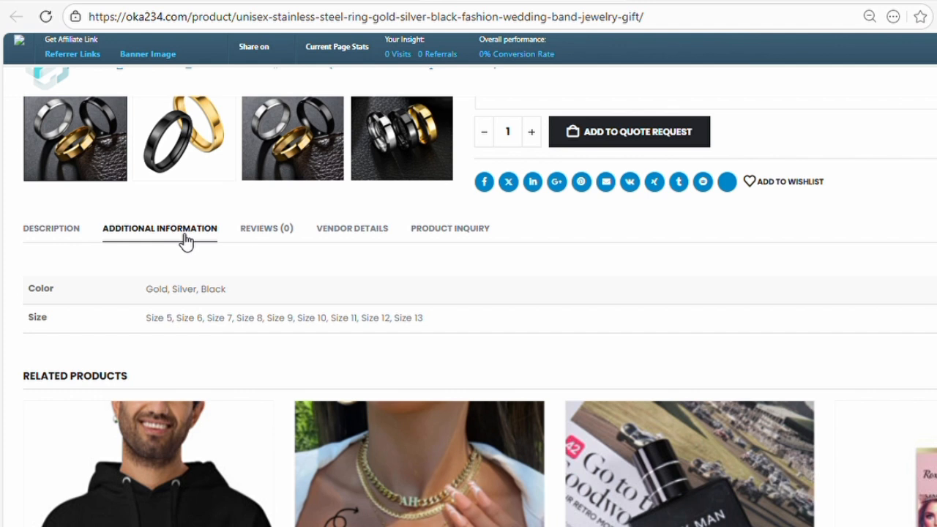
click(62, 236)
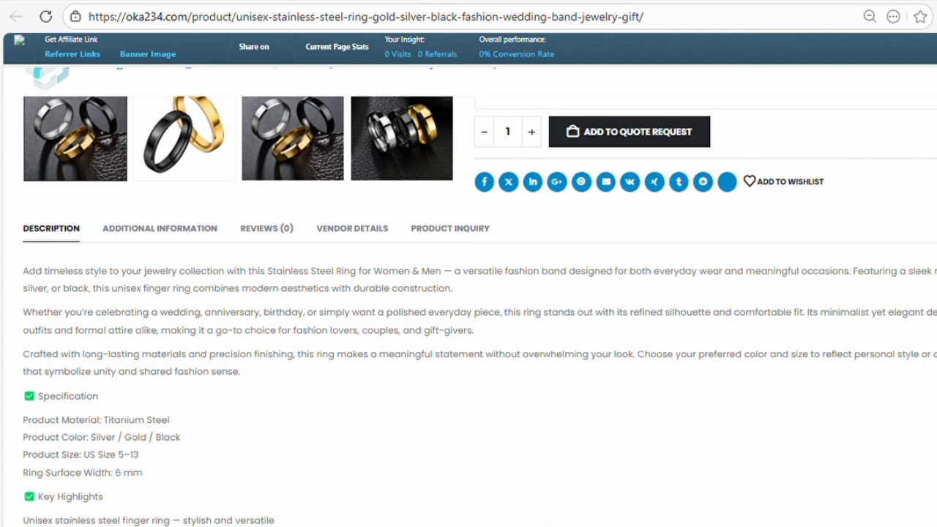
Return to the vendor dashboard, open the payout account configuration on the Payouts page and view the PayPal method's field.
scroll(468, 311, down, 3)
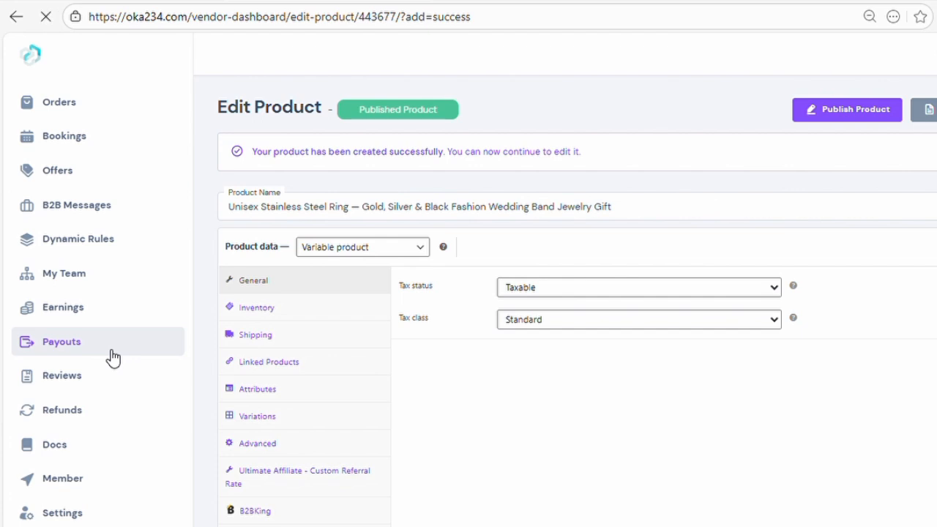
click(111, 358)
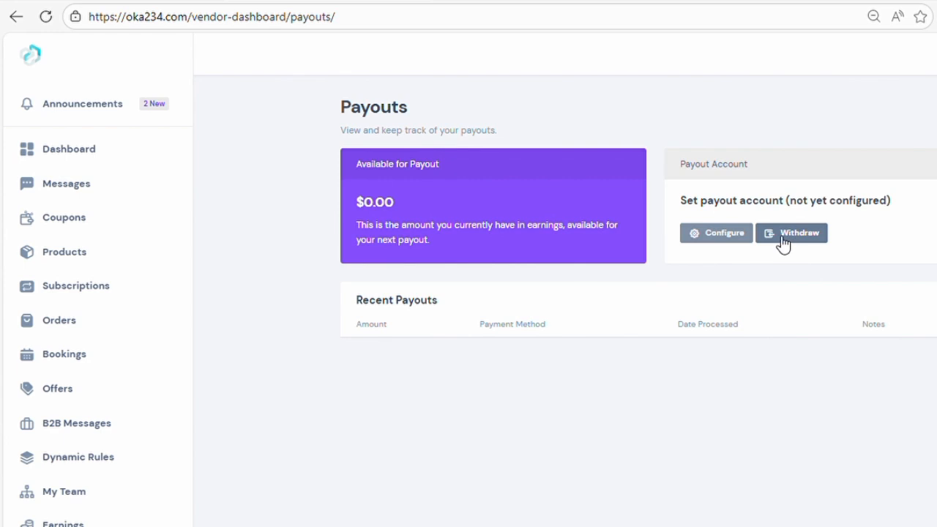
click(738, 238)
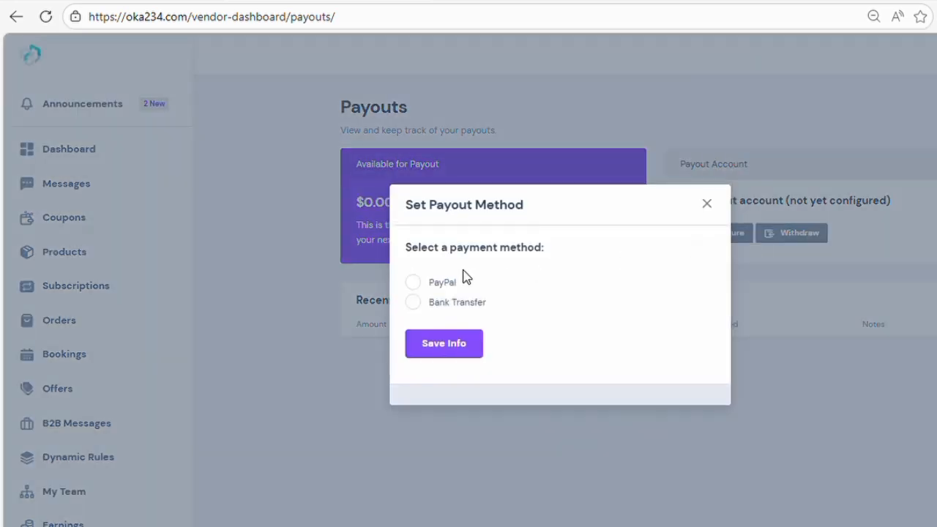
click(414, 283)
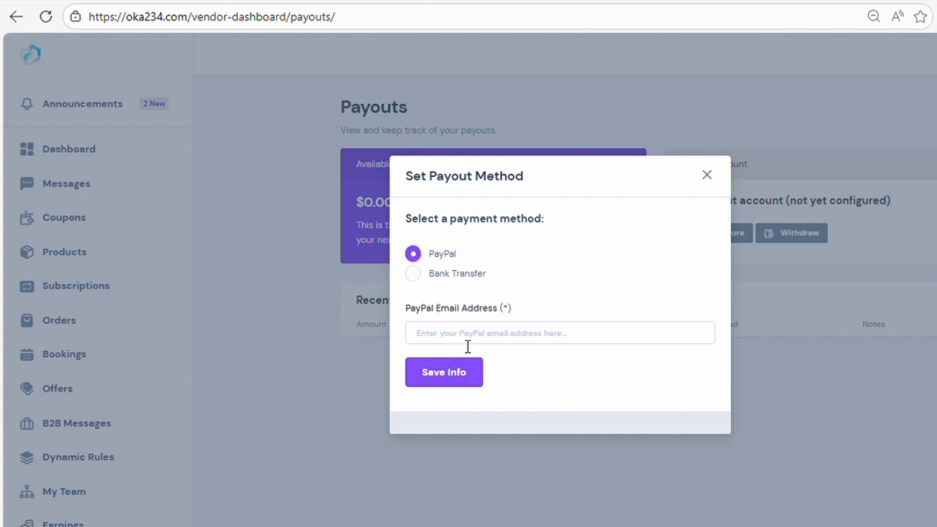
Examine the Bank Transfer payout method's personal, bank and intermediary bank fields, and close the form without saving.
click(413, 274)
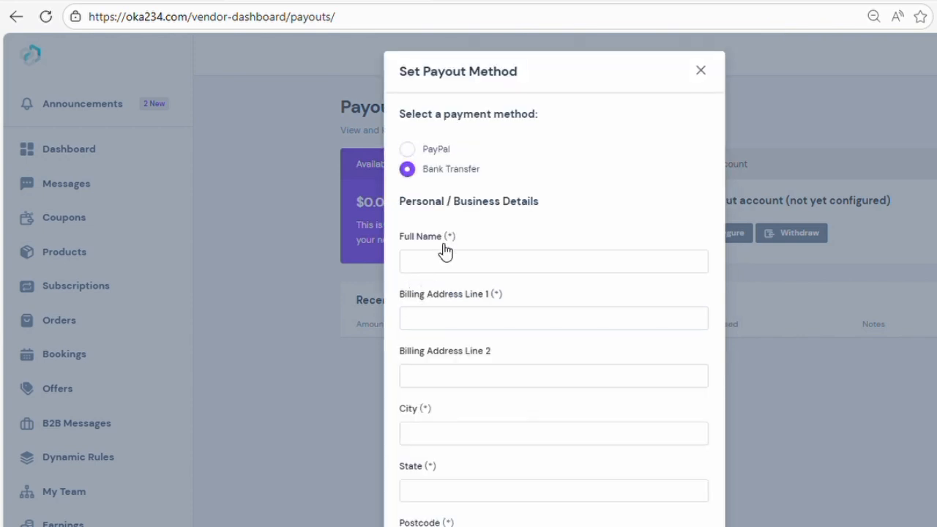
scroll(469, 341, down, 6)
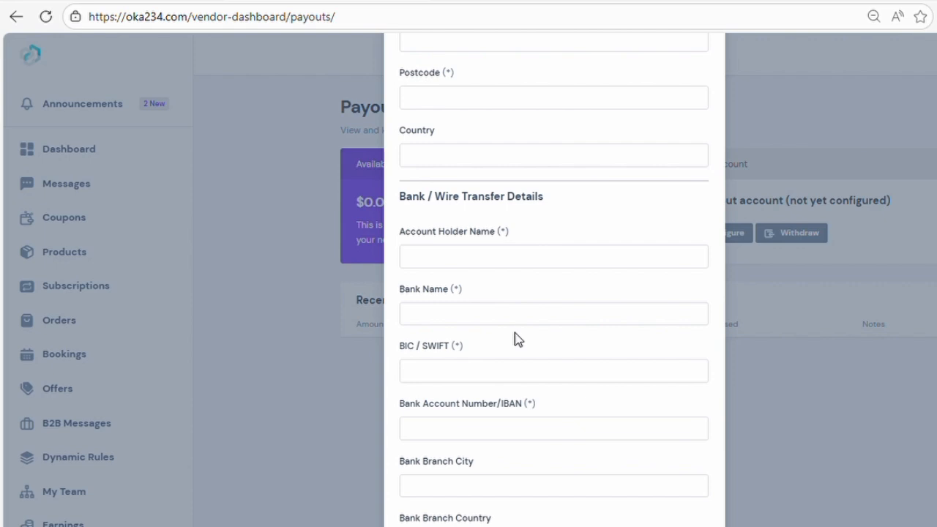
scroll(516, 338, down, 5)
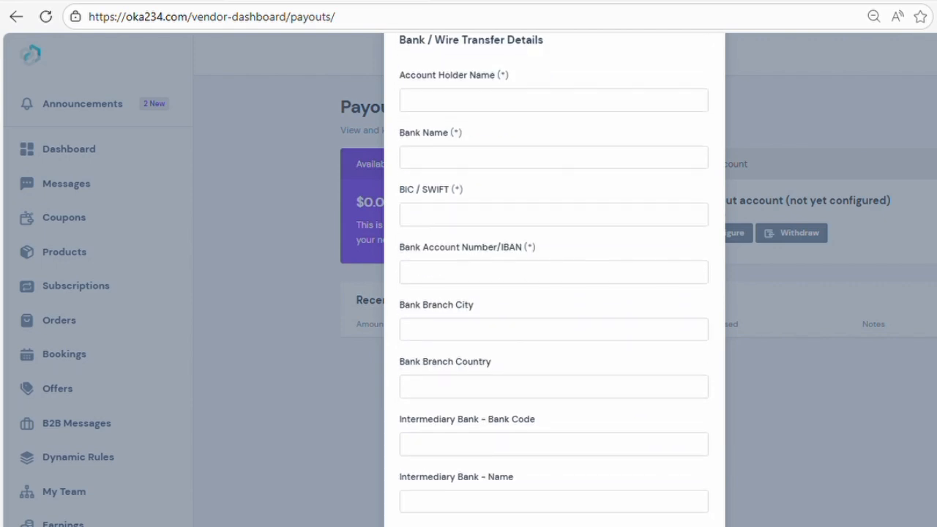
scroll(554, 279, up, 1)
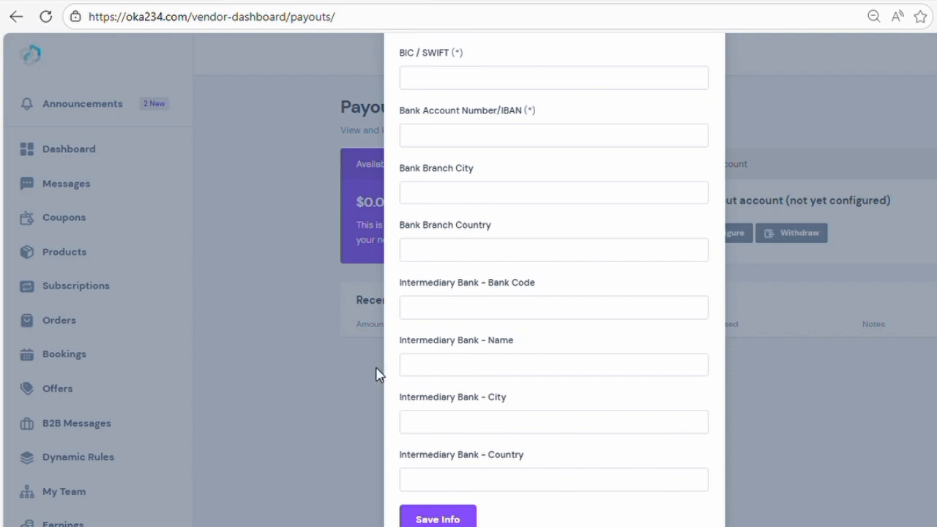
click(342, 375)
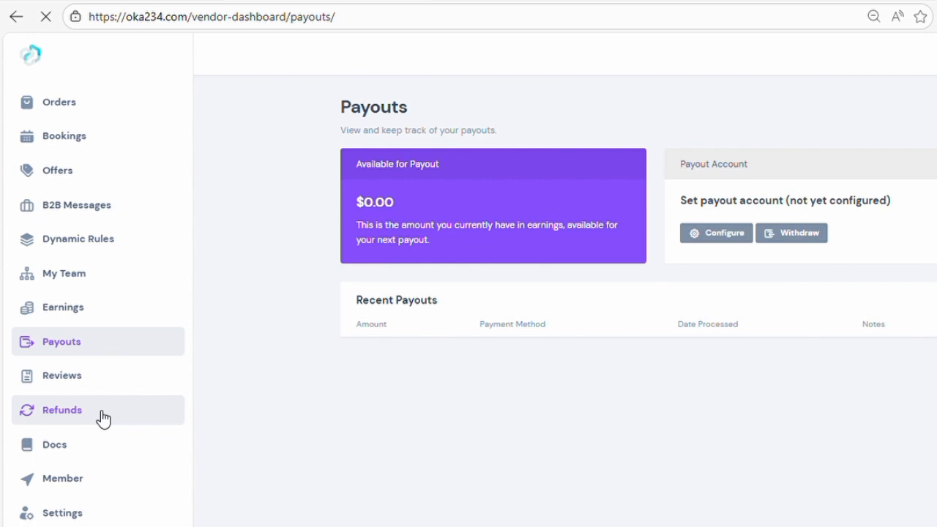
View the Refund Requests page and the My Team page's new member form, closing the form without adding anyone.
click(102, 418)
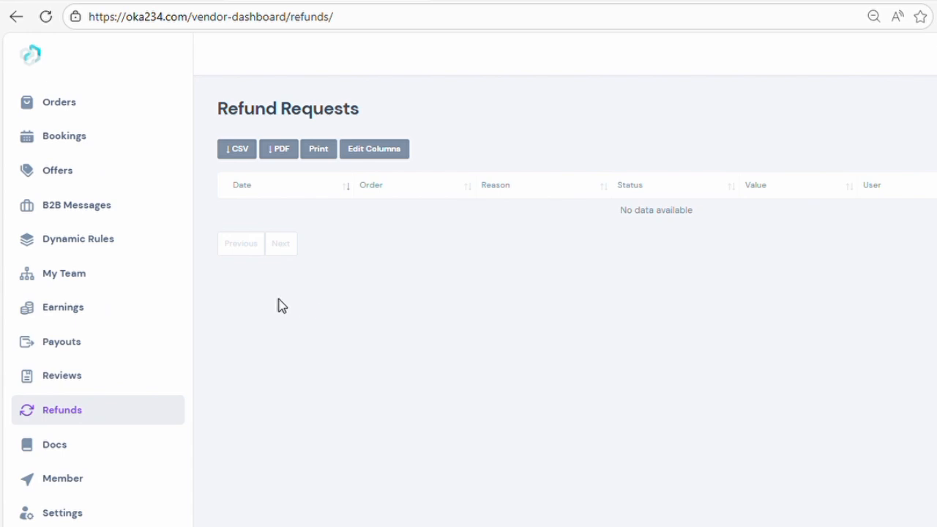
click(84, 278)
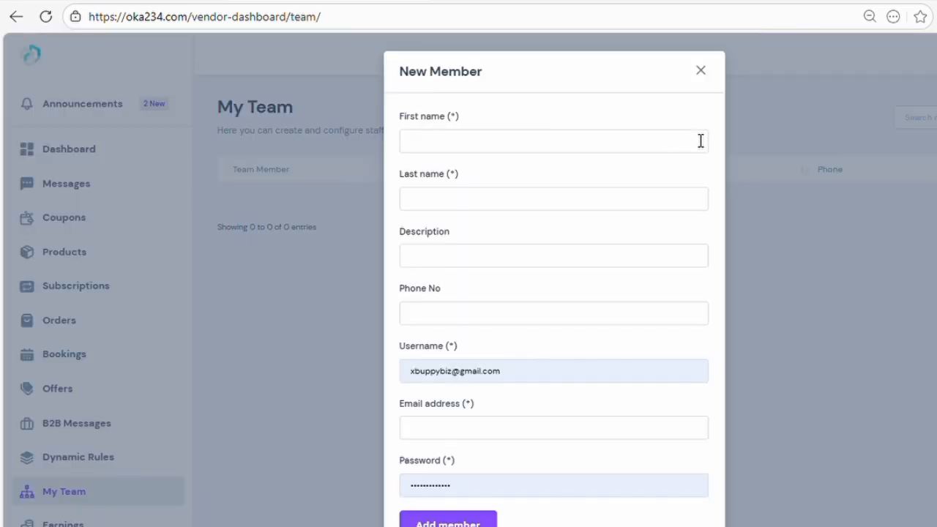
click(700, 72)
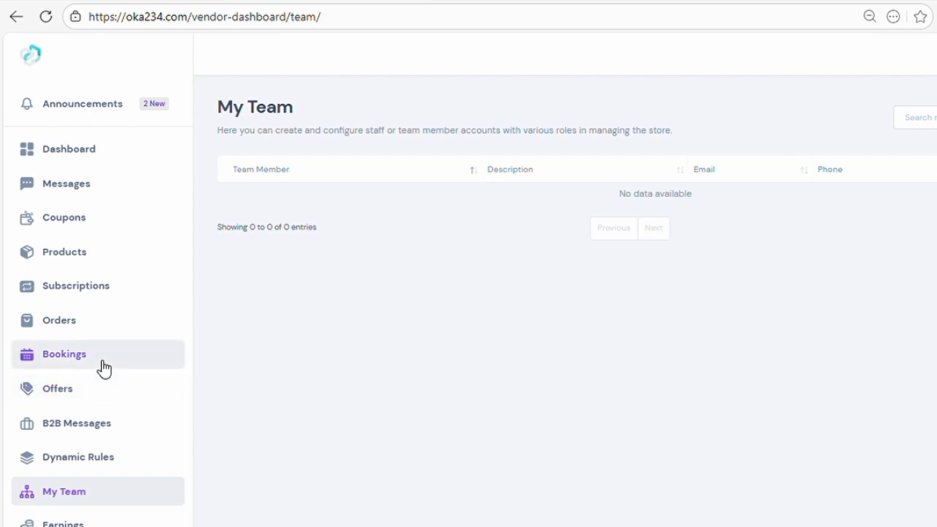
Open the Dynamic Rules page and review the minimum and maximum order value and quantity fields for B2B and retail customers.
scroll(164, 426, down, 3)
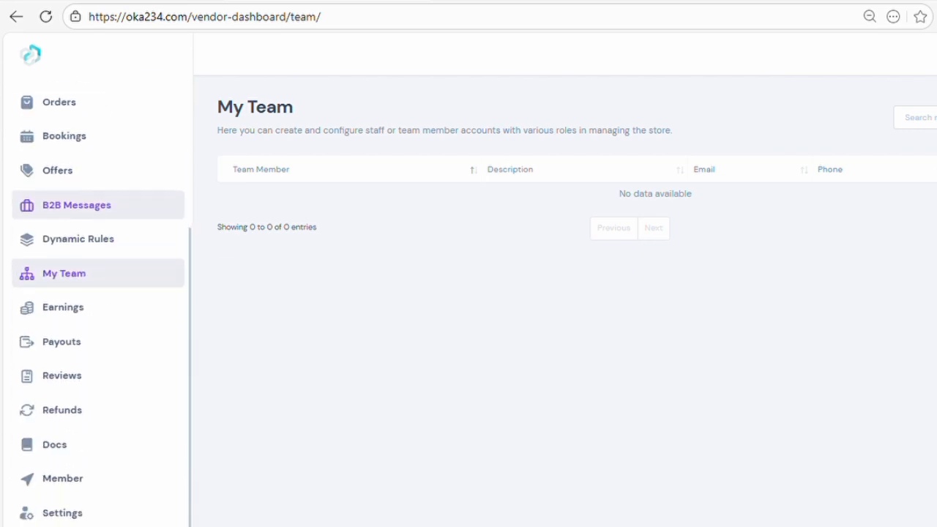
click(99, 247)
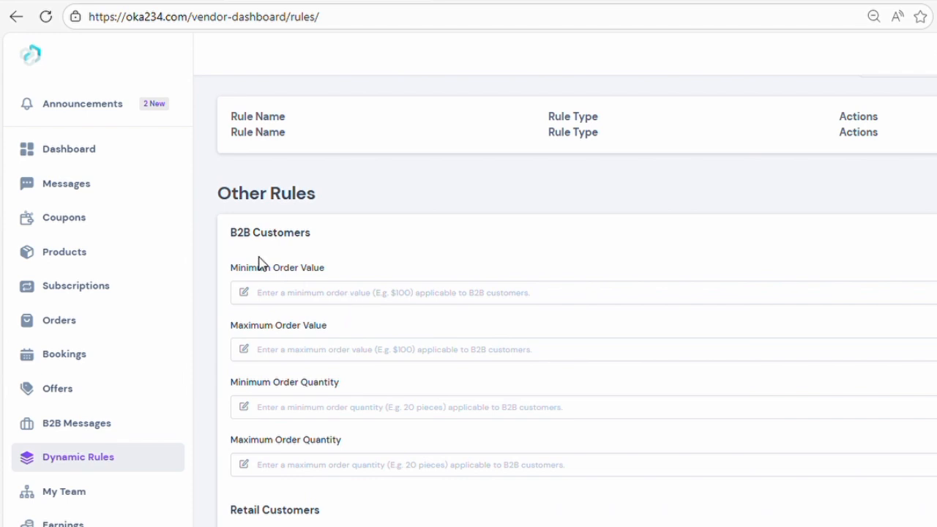
click(311, 300)
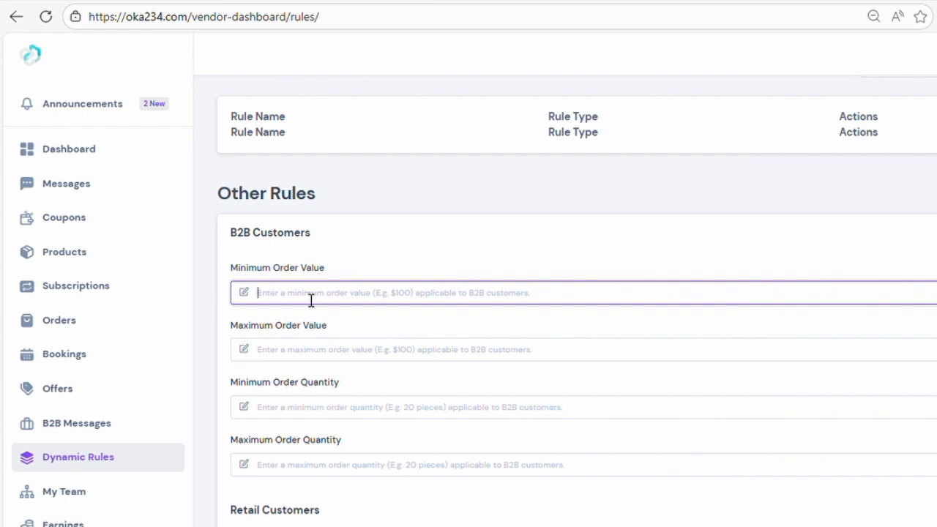
click(323, 349)
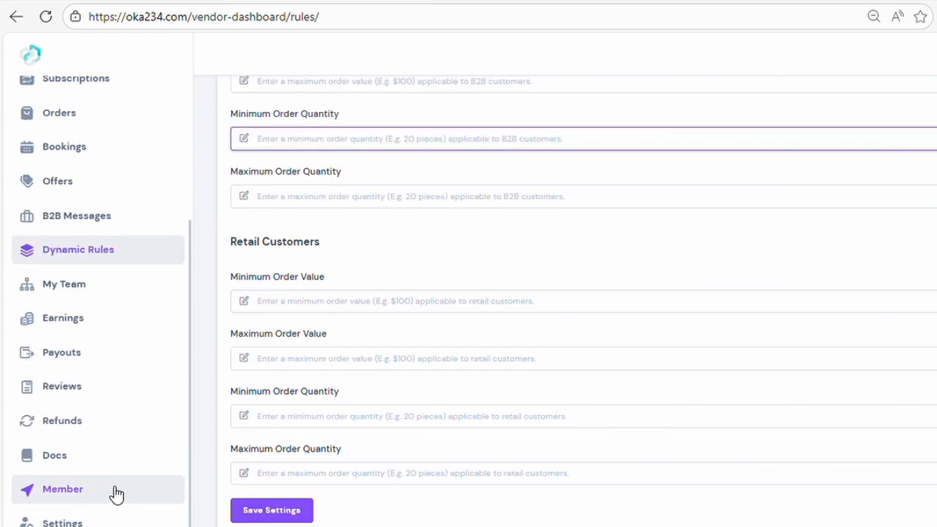
Open the B2B Messages page of the vendor dashboard.
drag(191, 445, 168, 268)
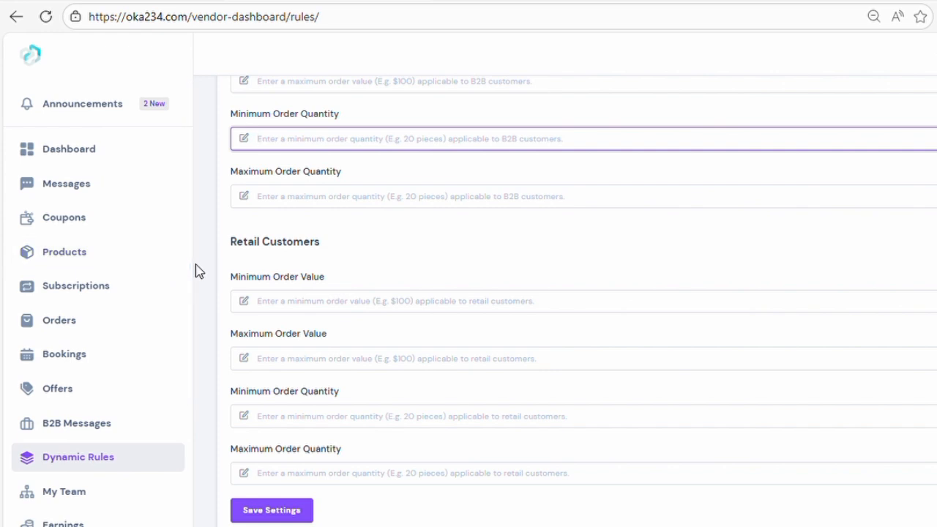
click(131, 435)
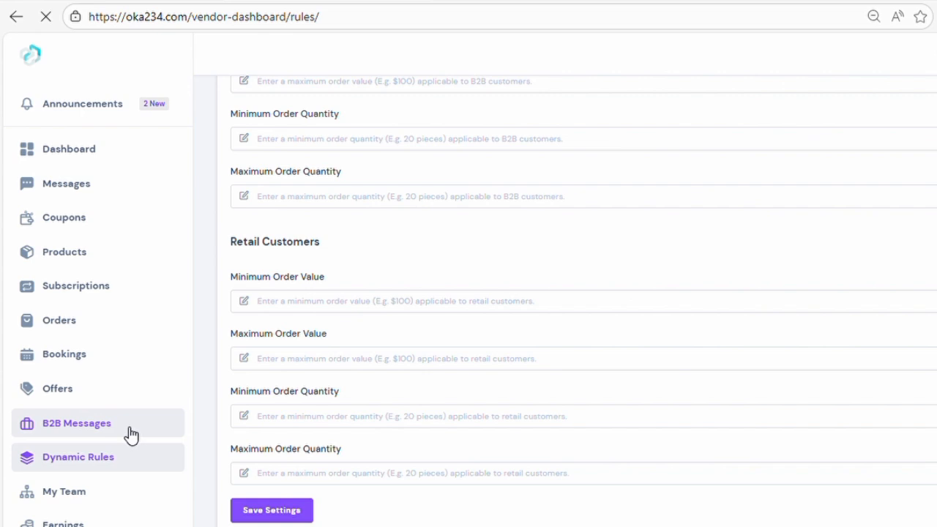